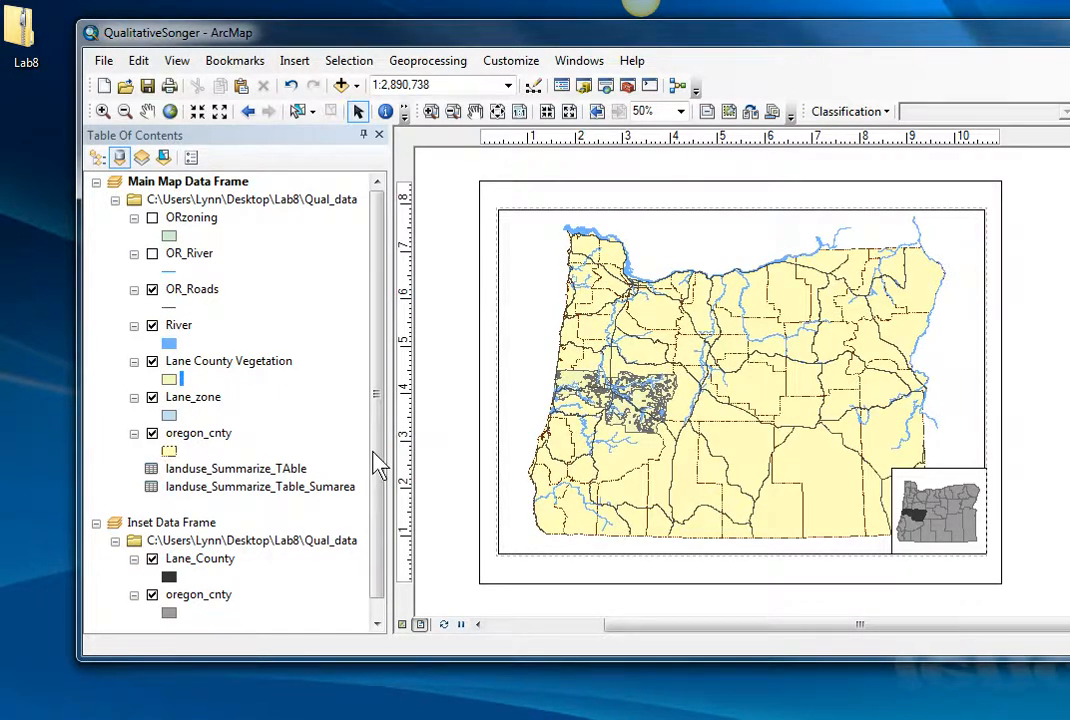
Zoom the main map to the Lane County Vegetation layer and recolor its oregon_cnty layer with a light grey fill.
right_click(246, 362)
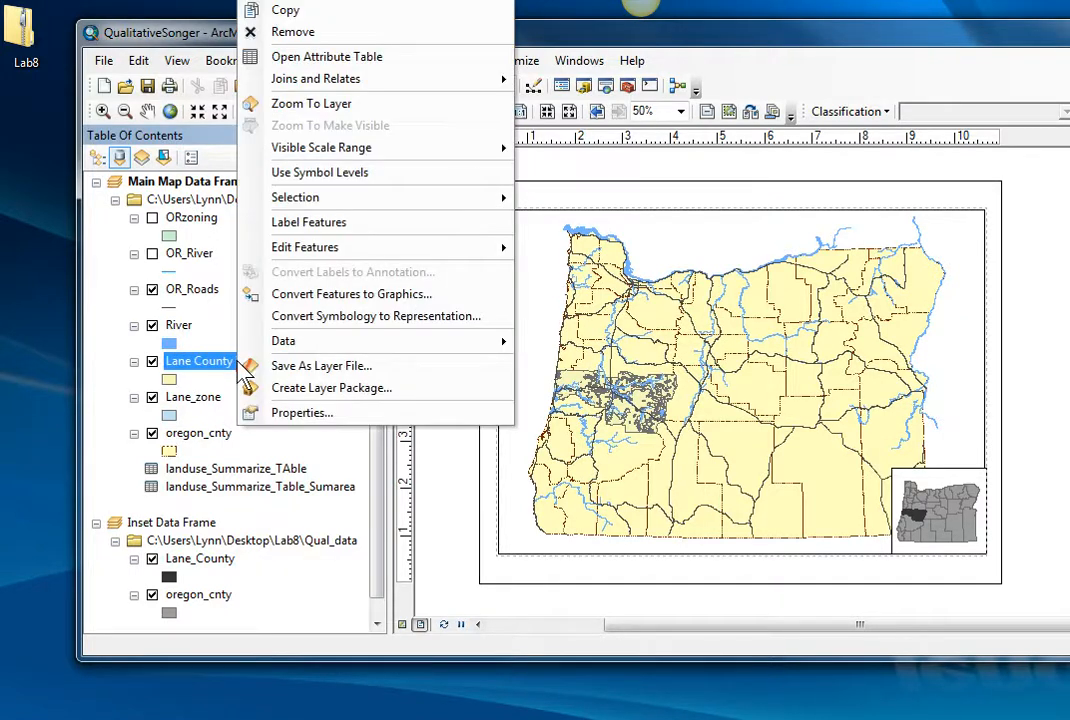
click(341, 104)
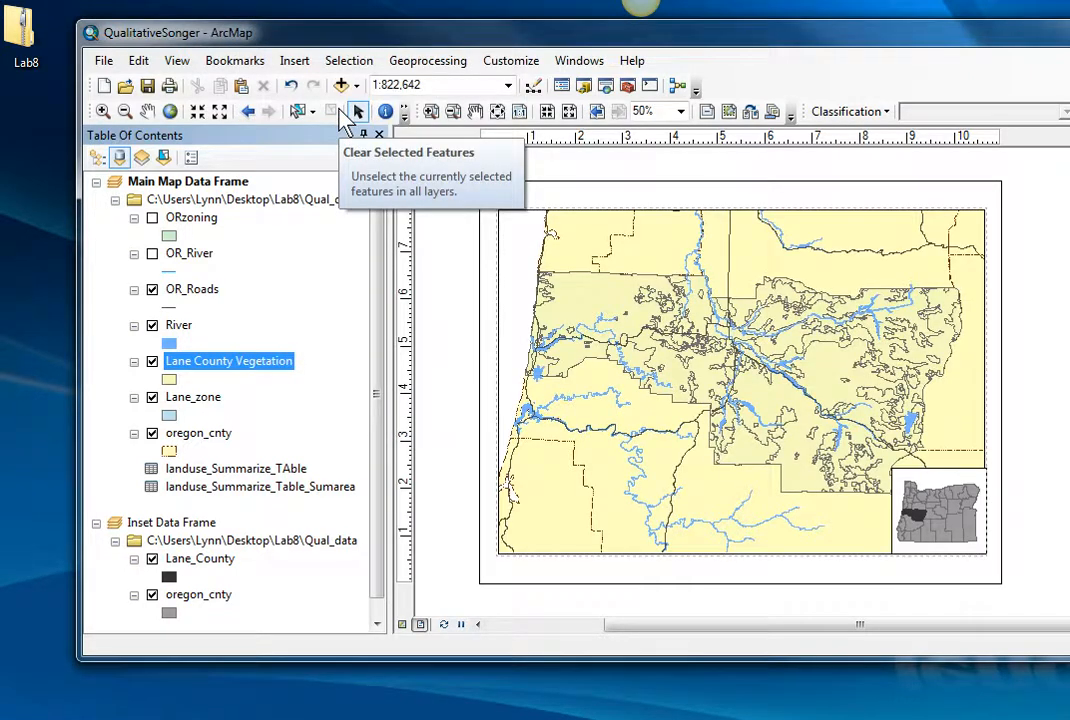
click(172, 453)
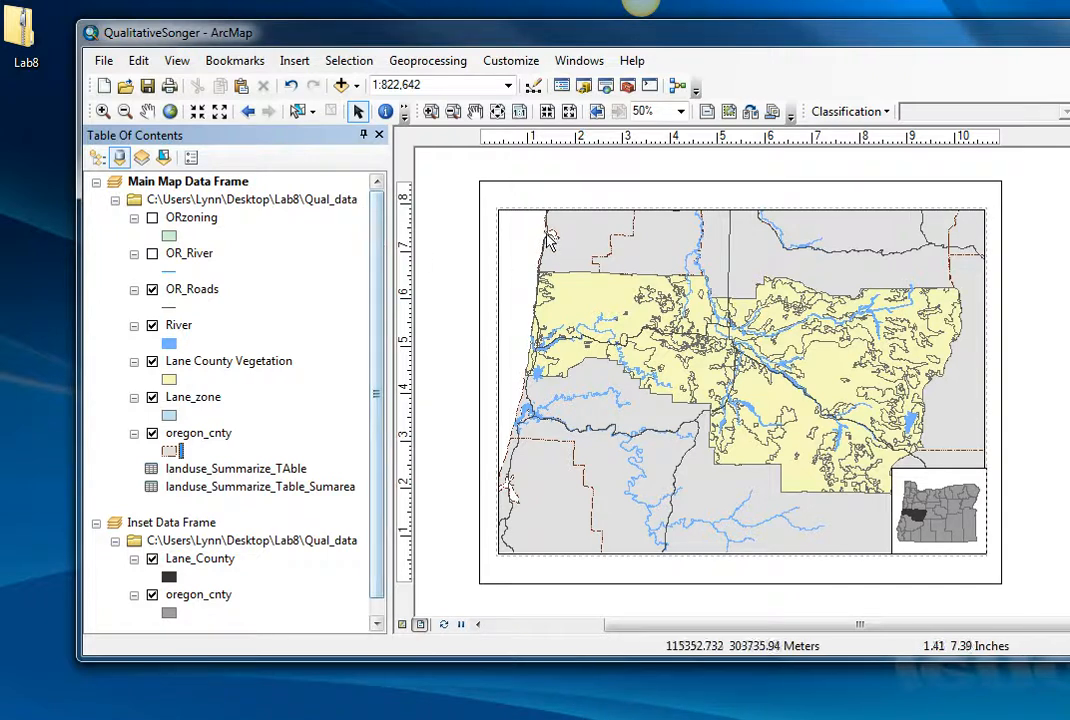
Set the Main Map Data Frame's background to Lt Blue.
right_click(200, 188)
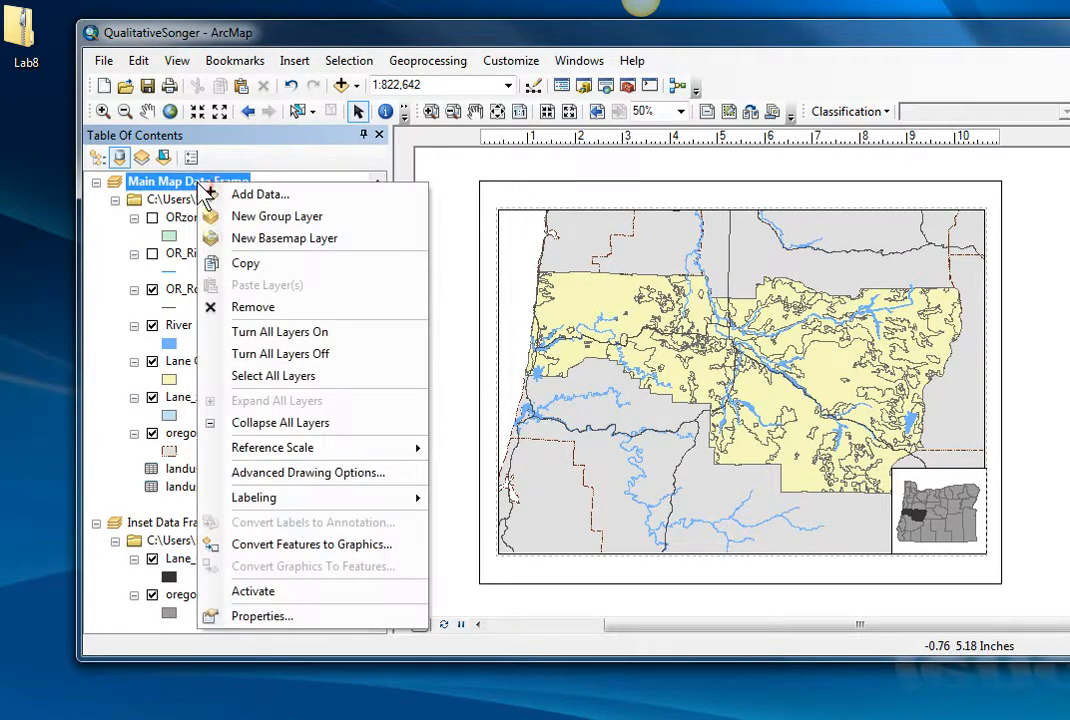
click(265, 615)
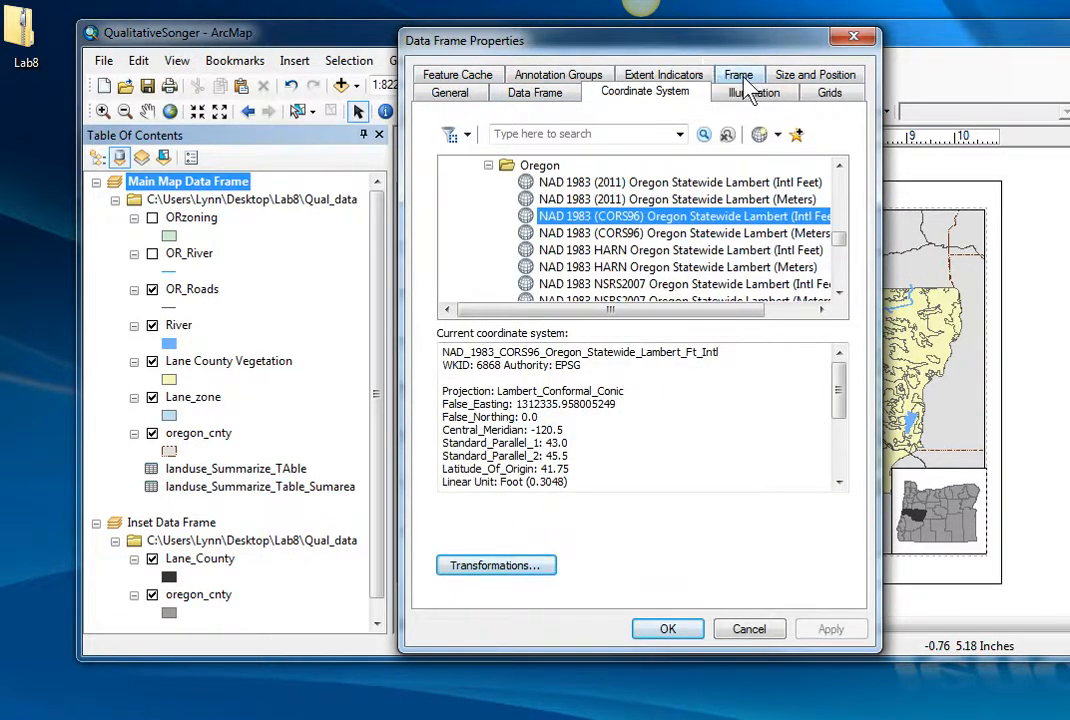
click(738, 75)
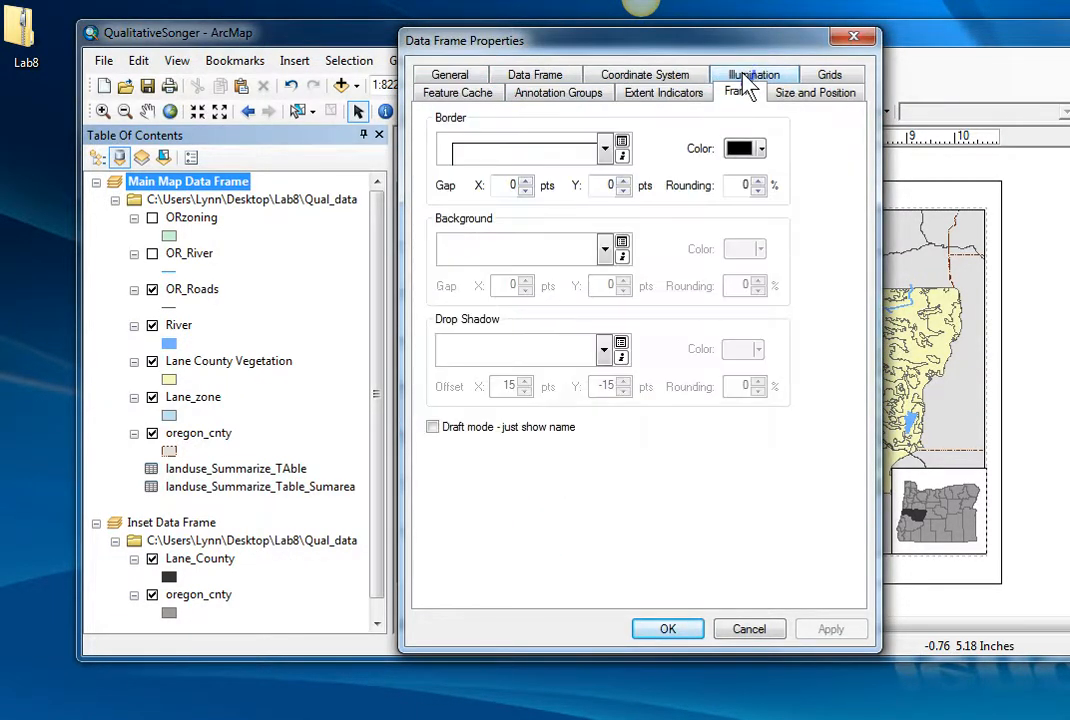
click(604, 249)
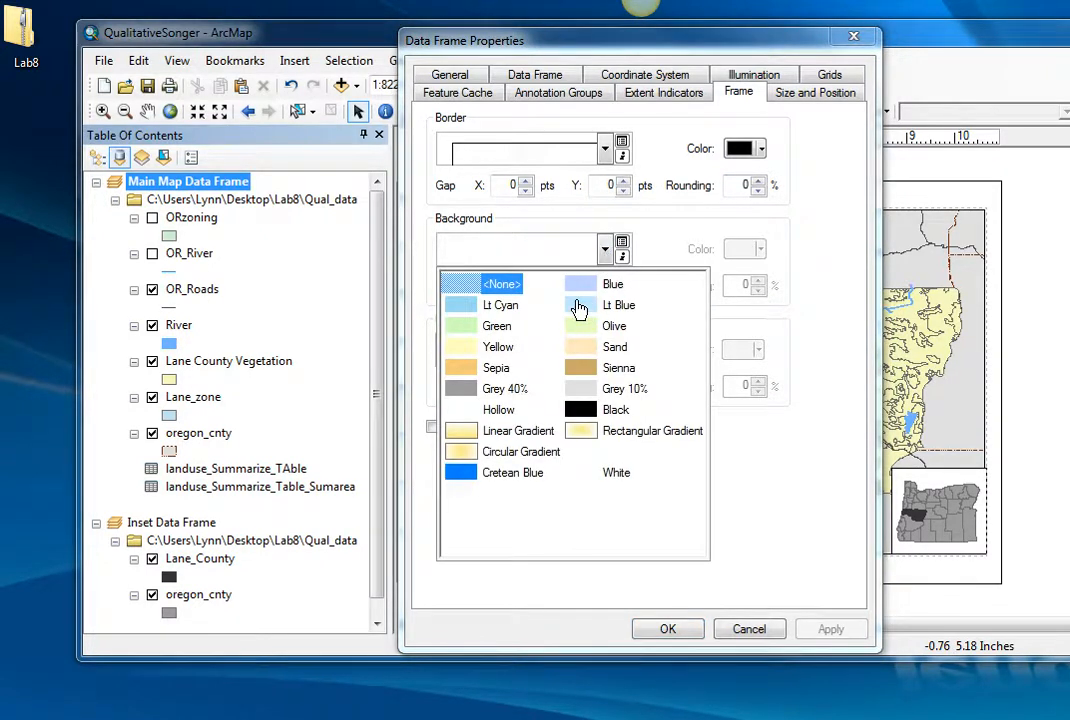
click(578, 308)
click(667, 630)
click(498, 397)
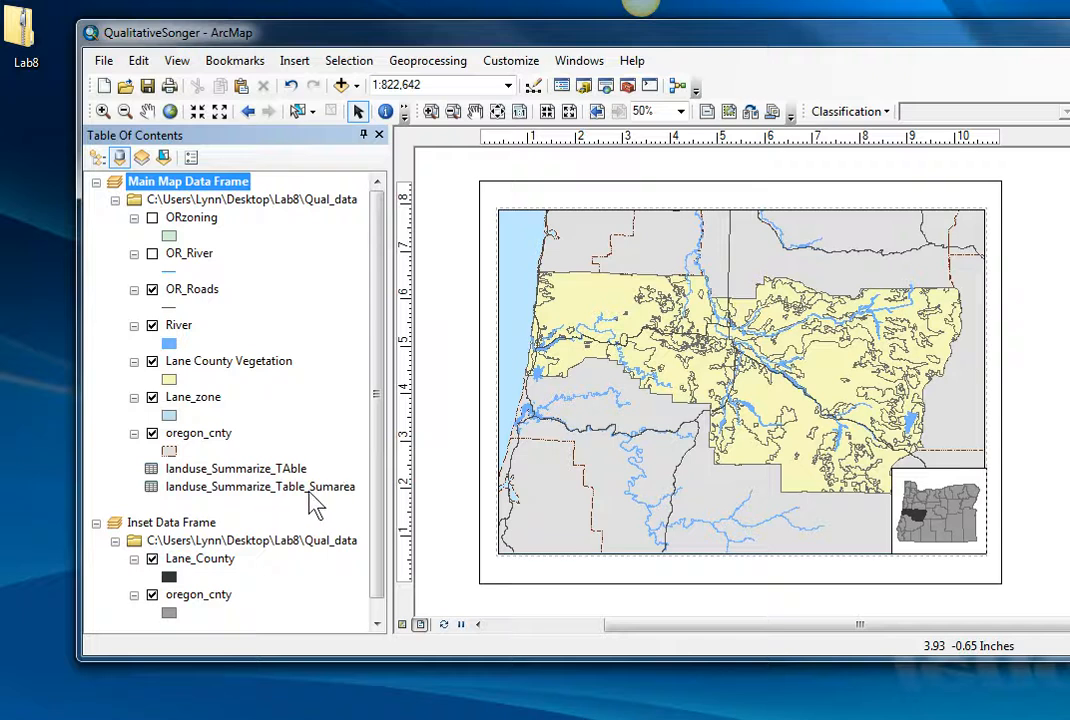
Move the inset map to the lower-left corner of the main map frame.
click(938, 517)
drag(938, 501, 572, 492)
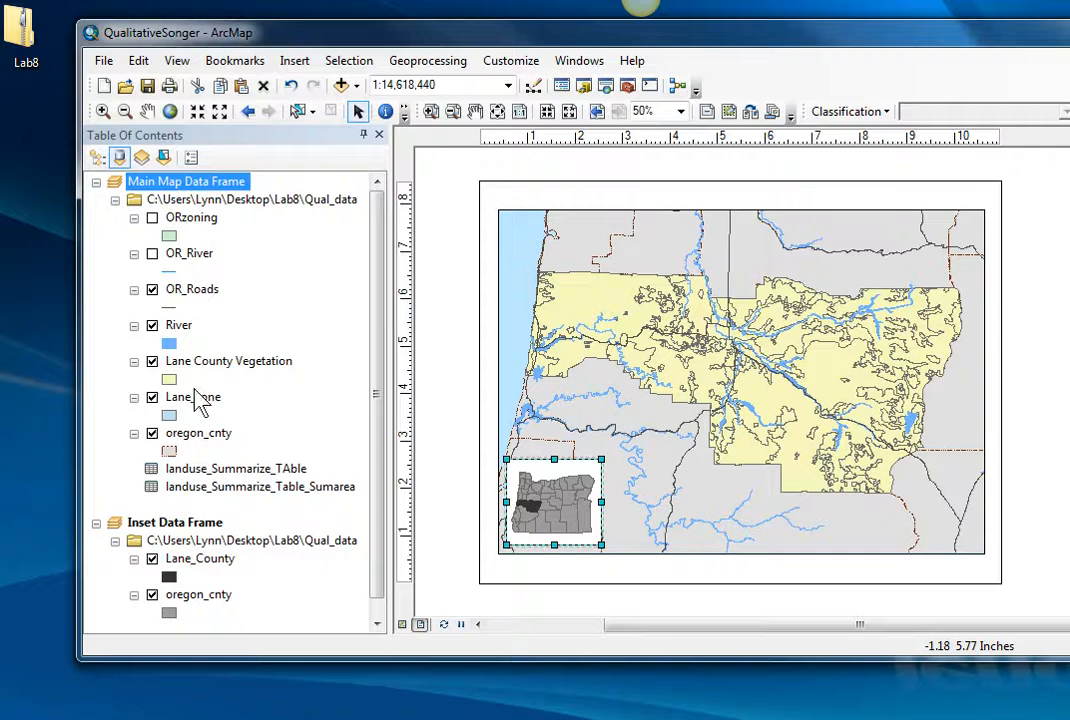
Hide the Lane_zone and Lane County Vegetation layers and zoom the main map to the ORzoning layer.
click(152, 397)
click(152, 362)
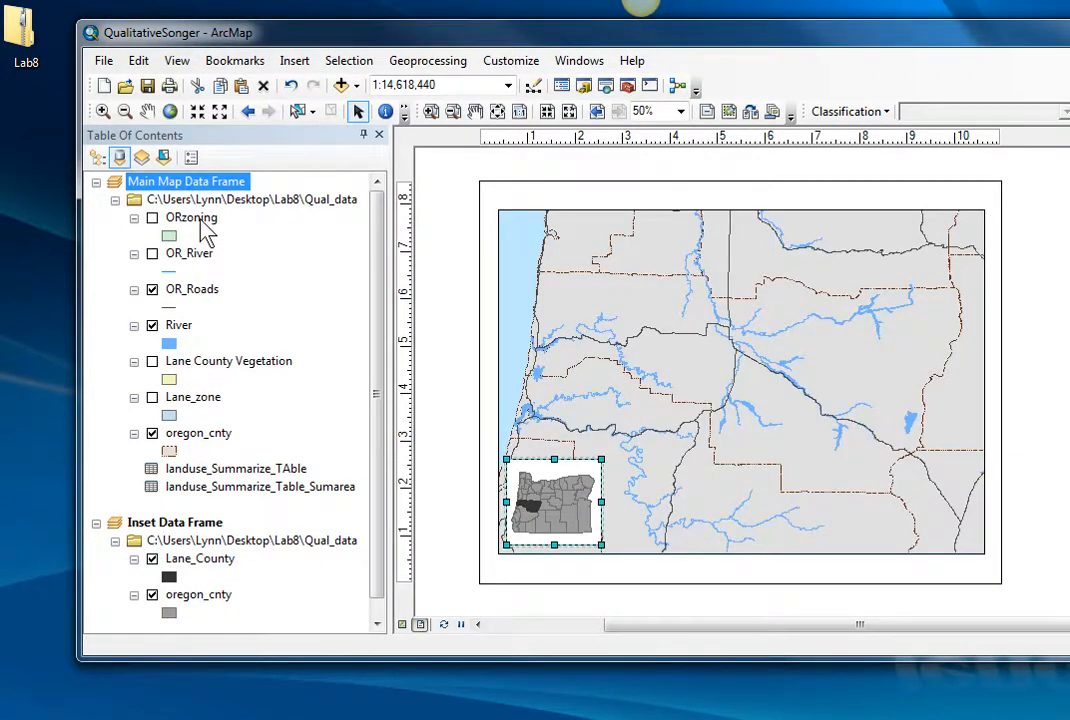
right_click(205, 228)
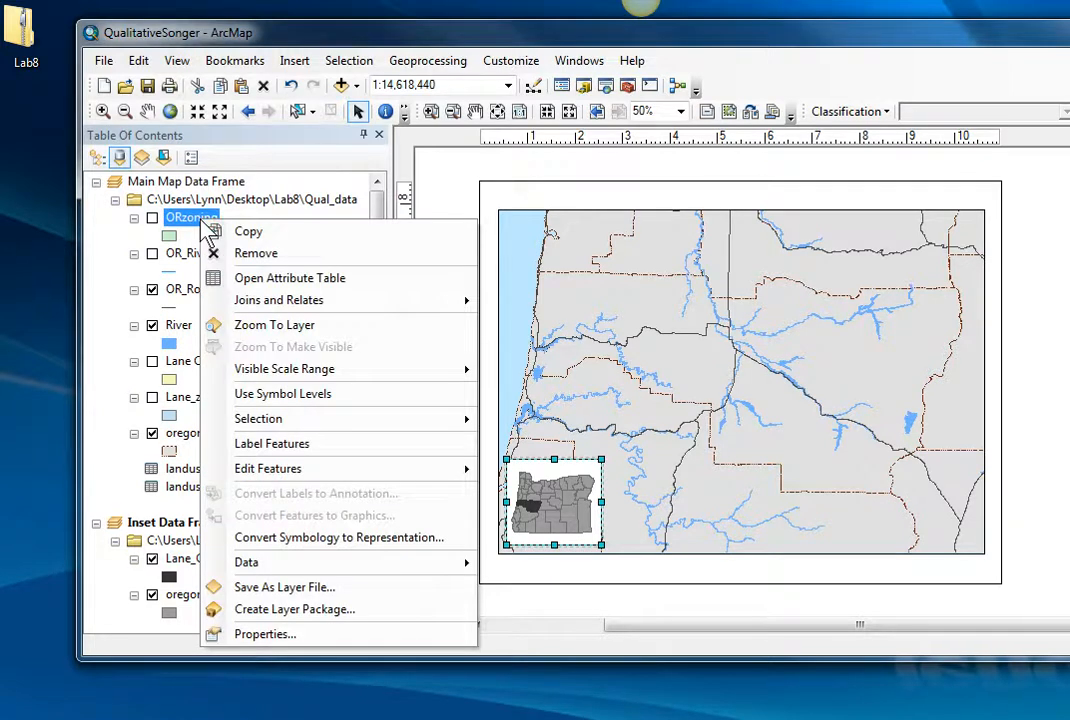
click(276, 326)
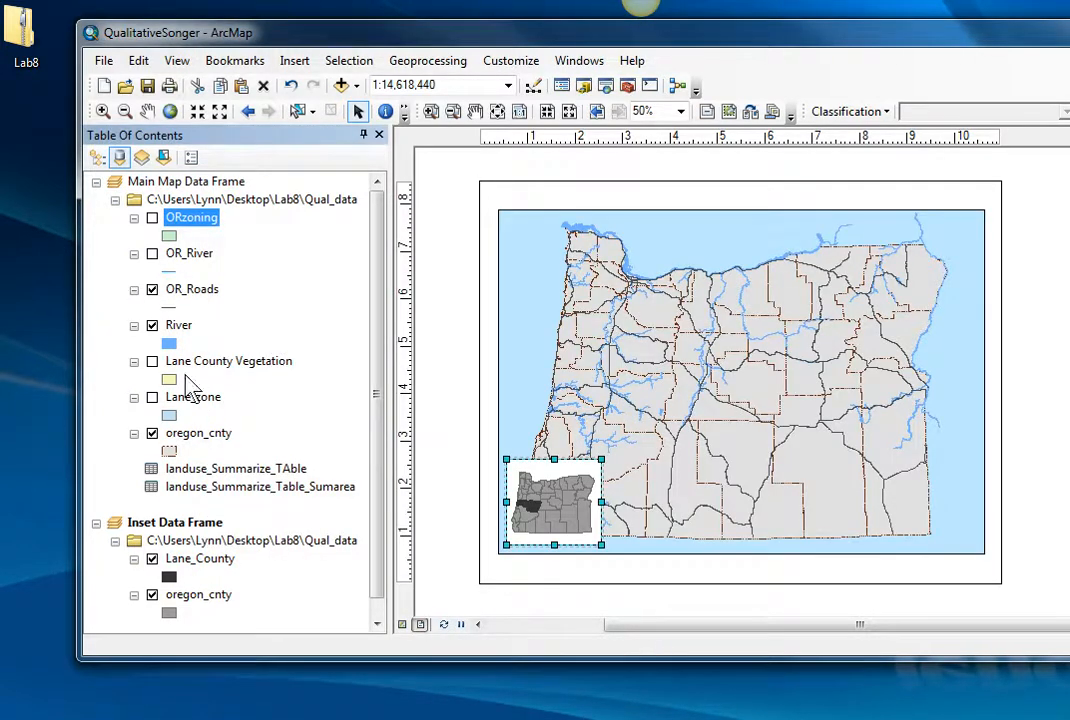
click(288, 421)
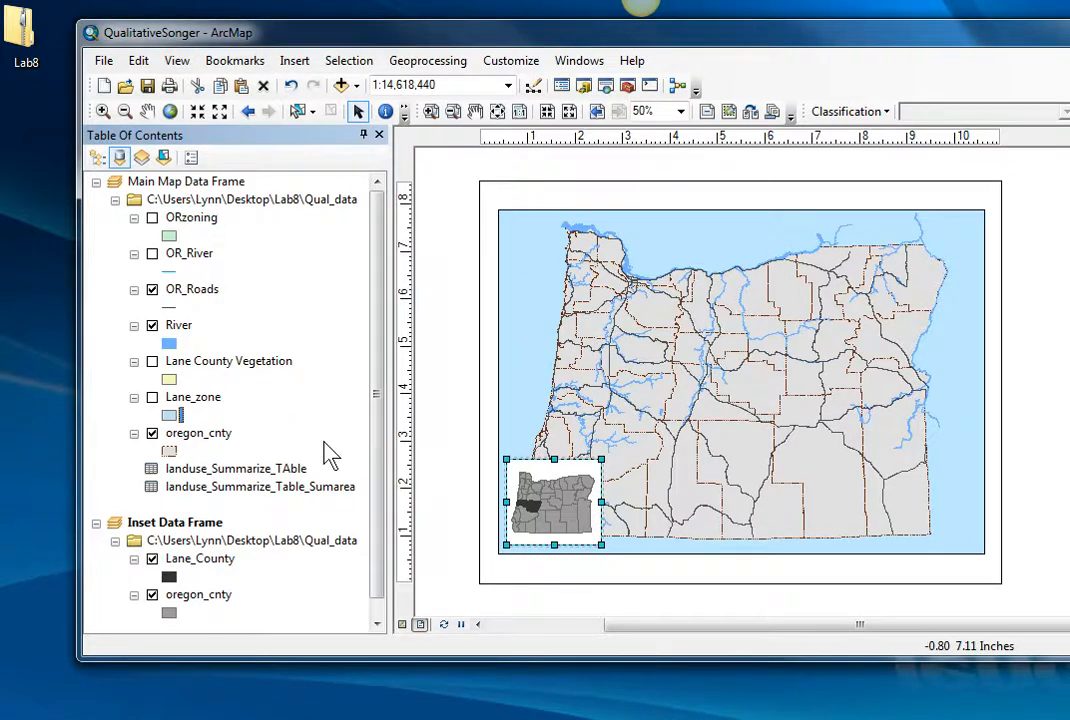
Turn off the Lane_County and oregon_cnty layers in the Inset Data Frame.
click(569, 574)
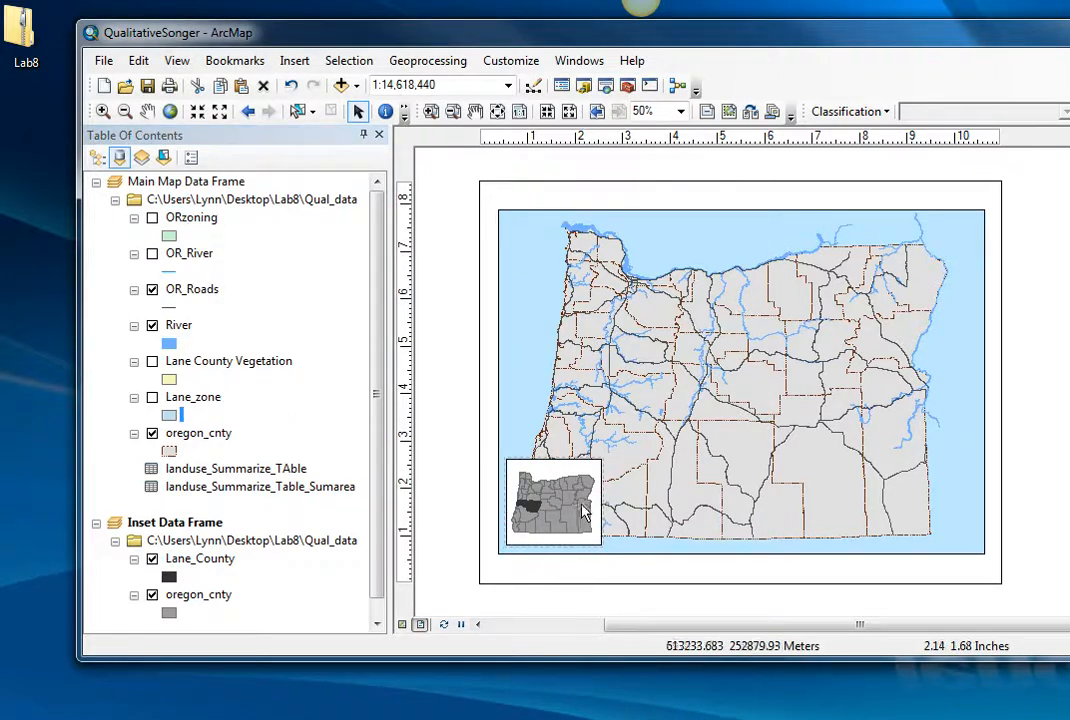
click(548, 508)
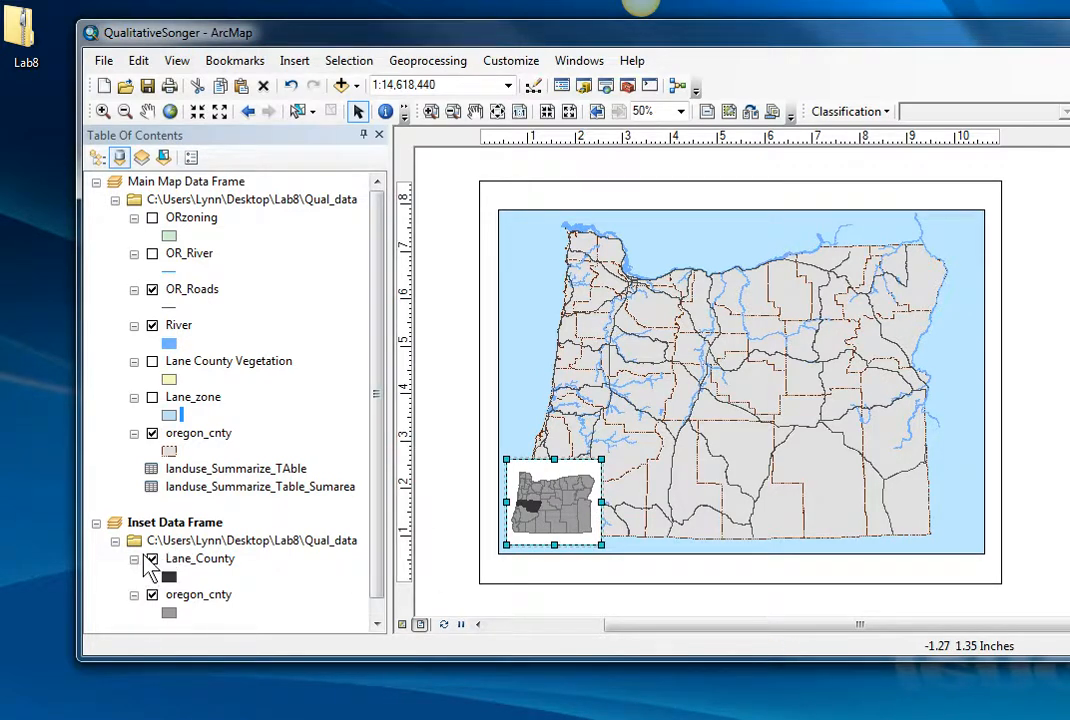
click(153, 561)
click(153, 595)
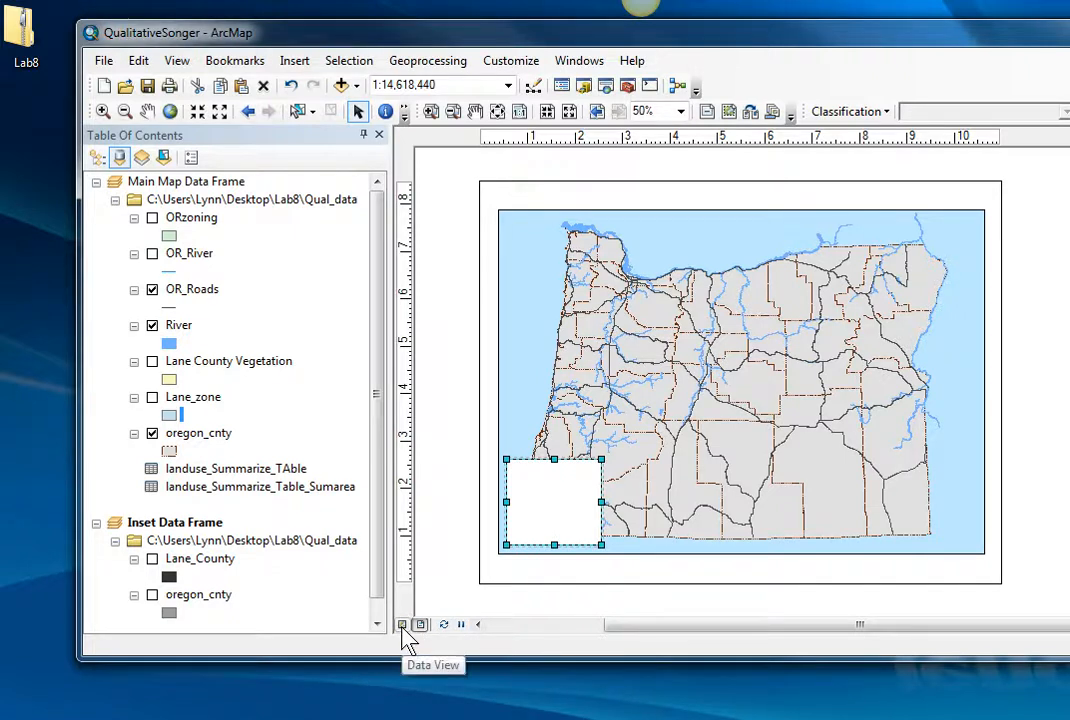
Remove the Inset Data Frame from the map document.
right_click(183, 185)
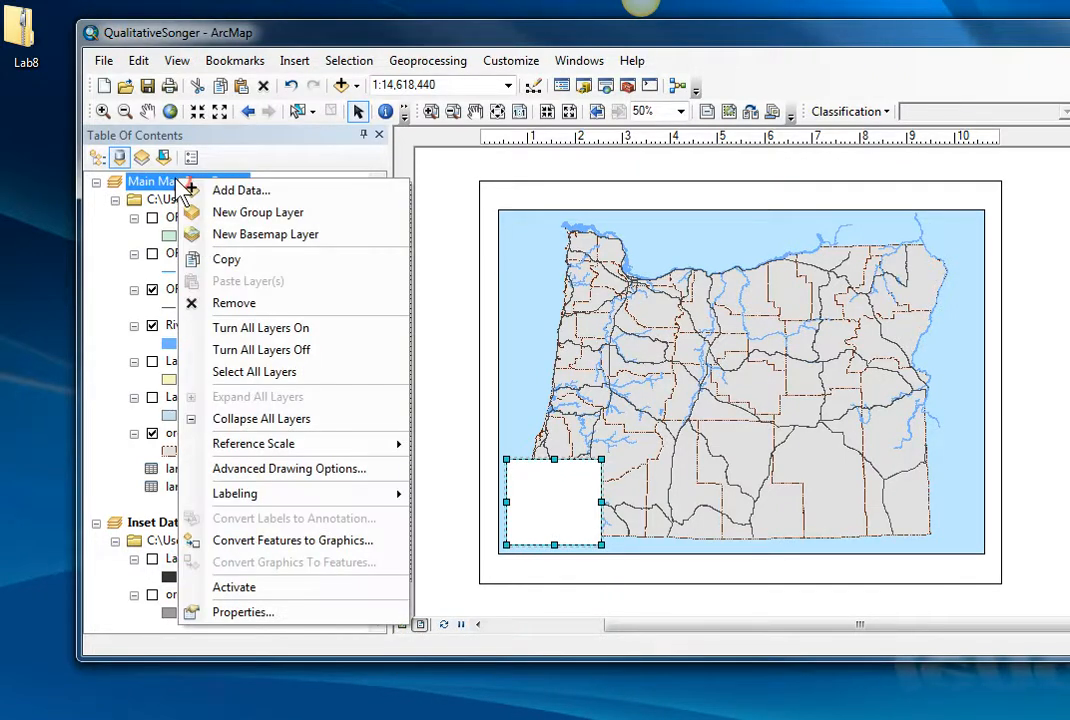
click(177, 182)
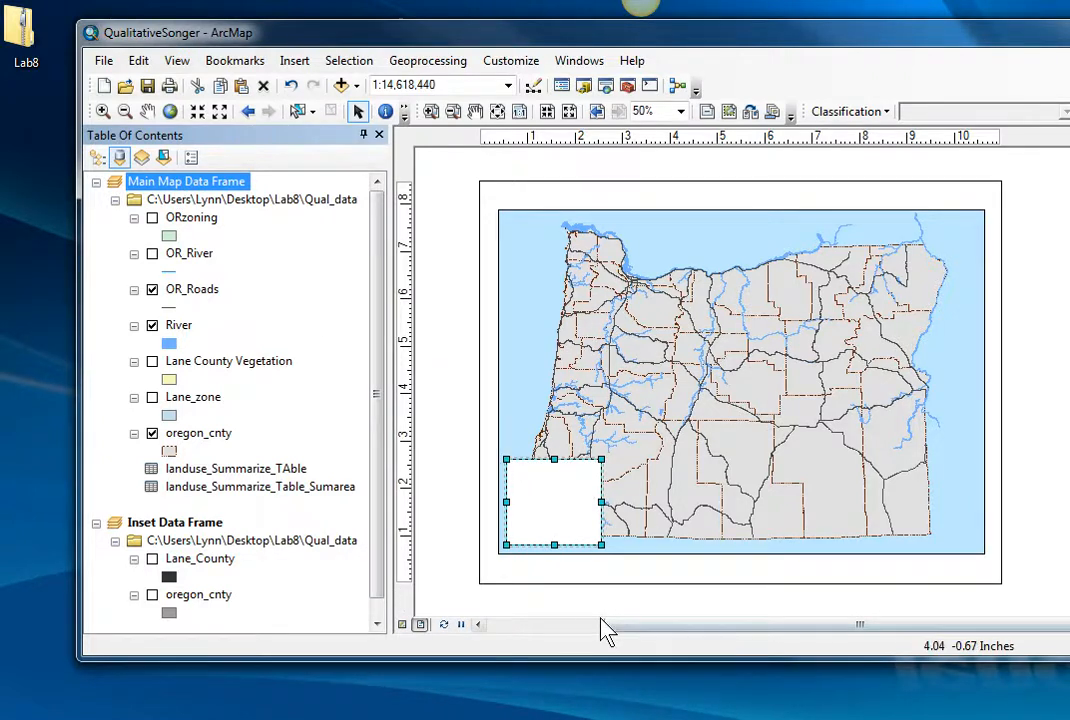
click(564, 545)
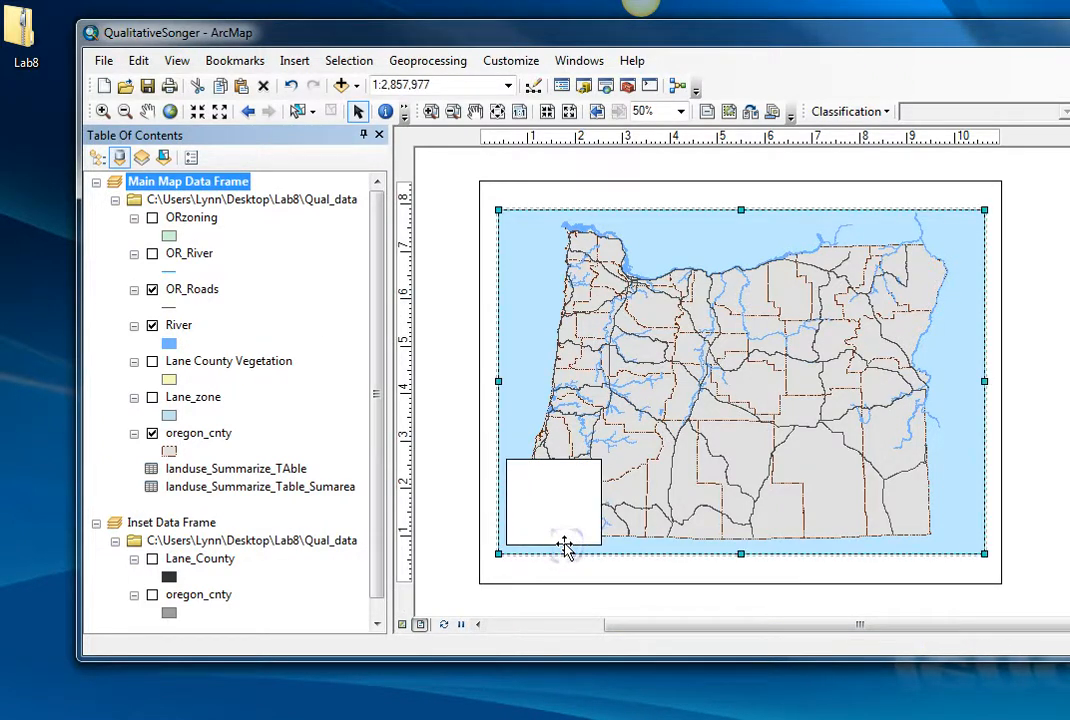
double_click(562, 498)
click(556, 462)
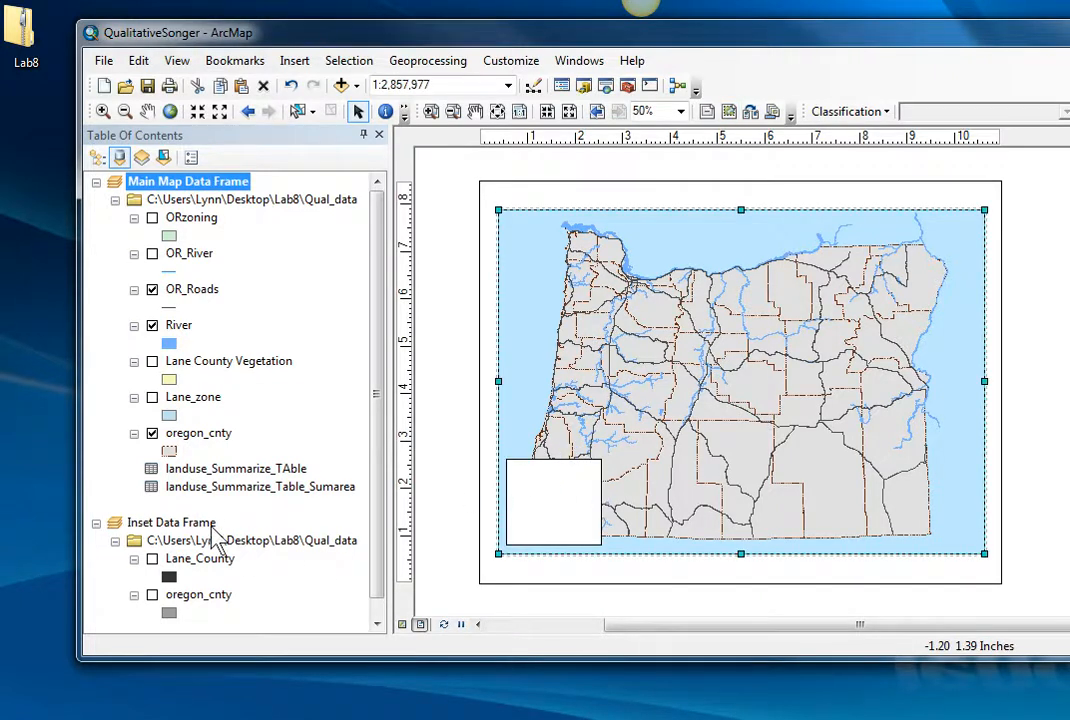
click(208, 530)
right_click(190, 524)
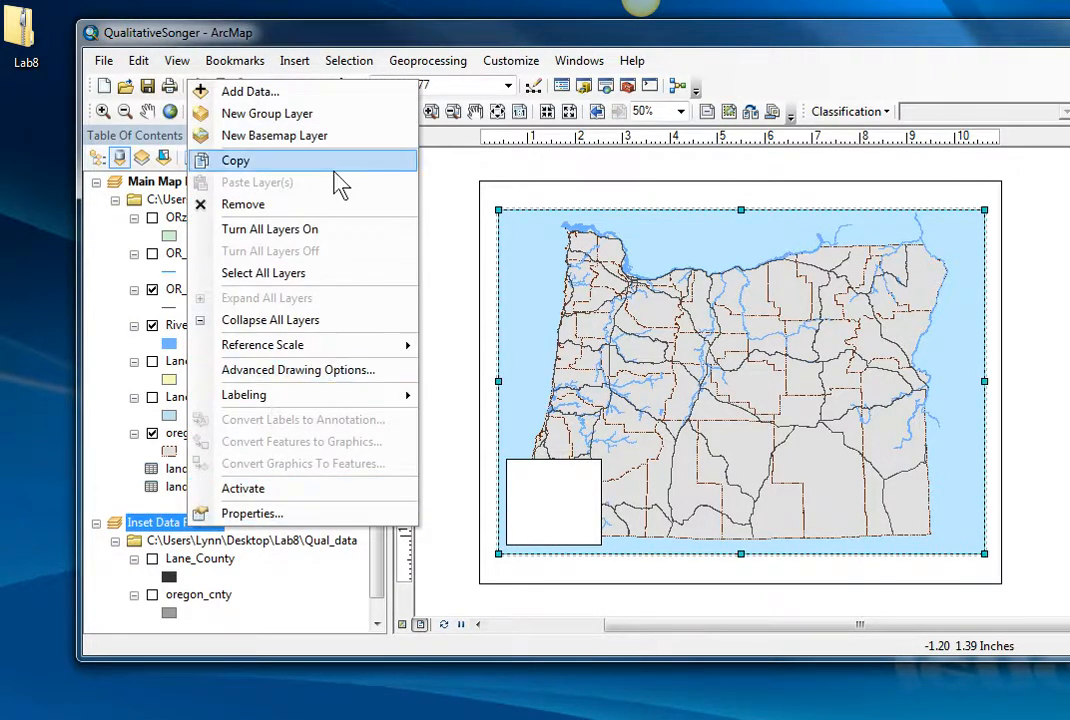
click(232, 204)
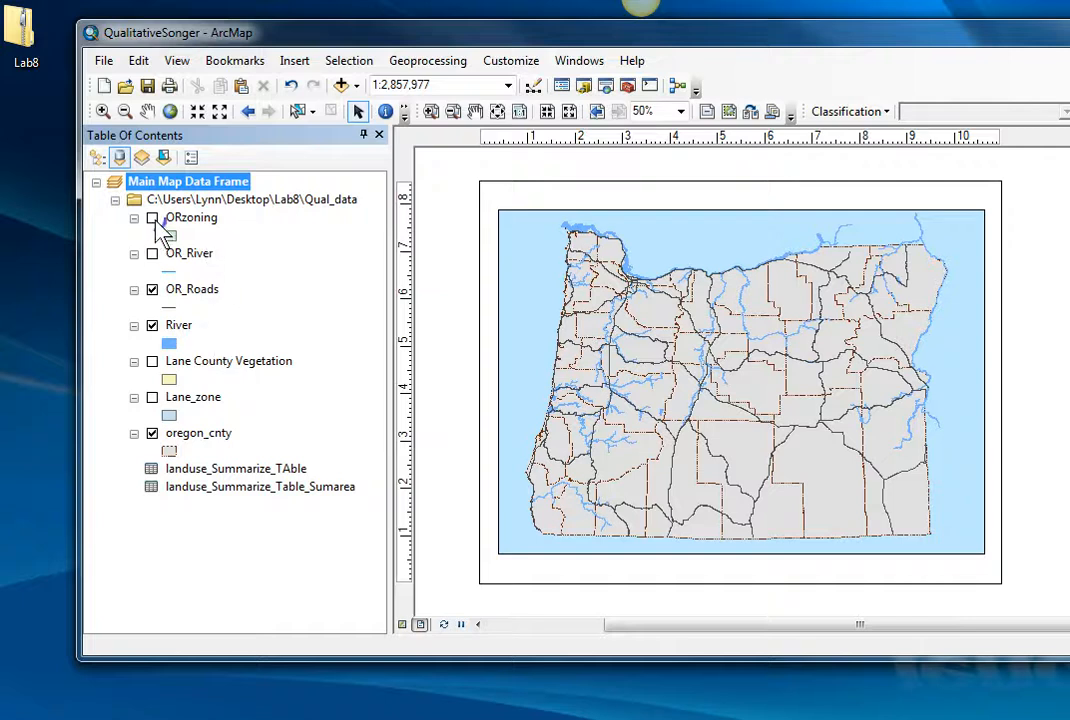
Show the ORzoning layer and hide the oregon_cnty layer in the main map.
click(160, 440)
click(152, 434)
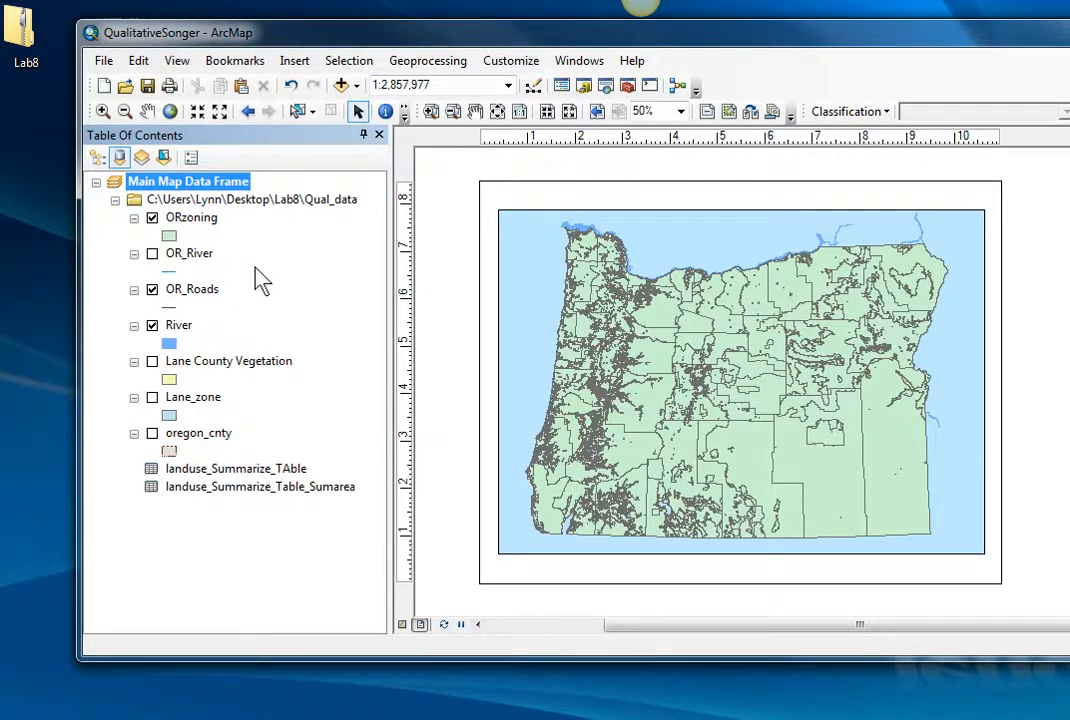
Change the ORzoning layer's single symbol to a light pink fill in its symbology properties and apply it.
right_click(192, 222)
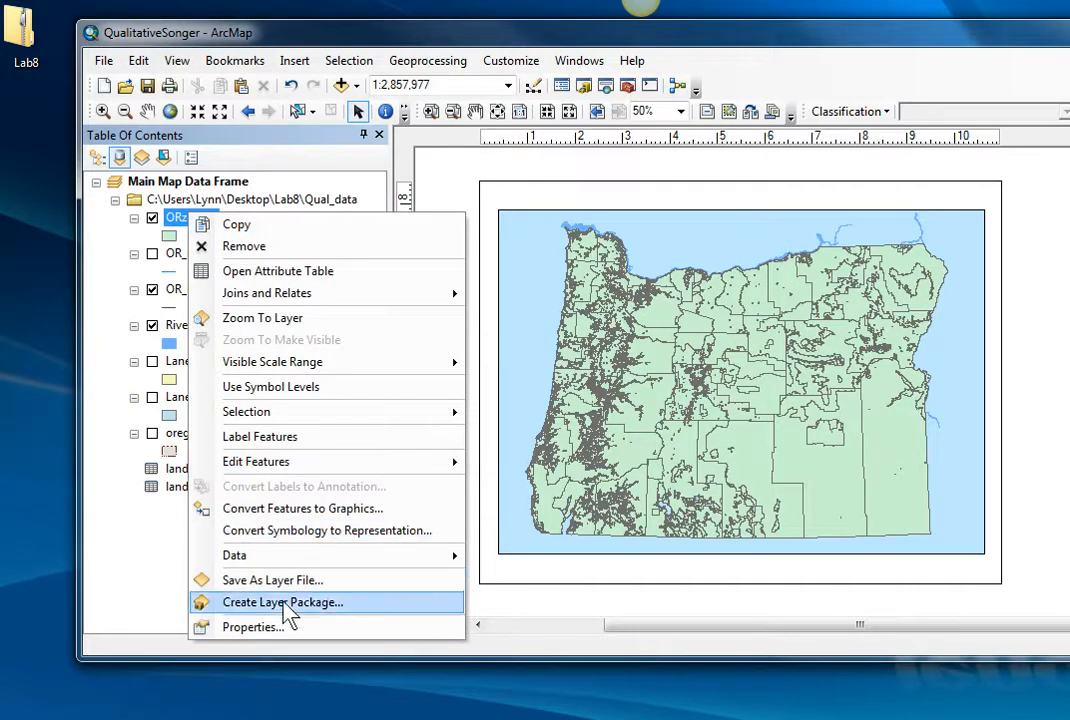
click(289, 636)
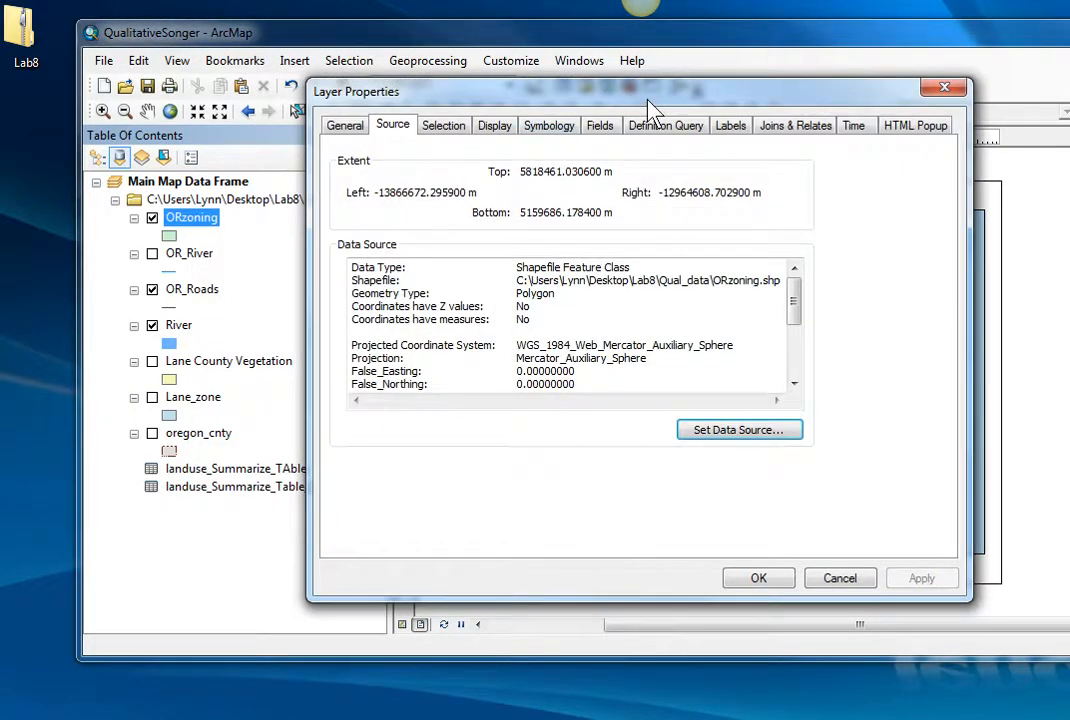
click(534, 131)
drag(666, 93, 486, 86)
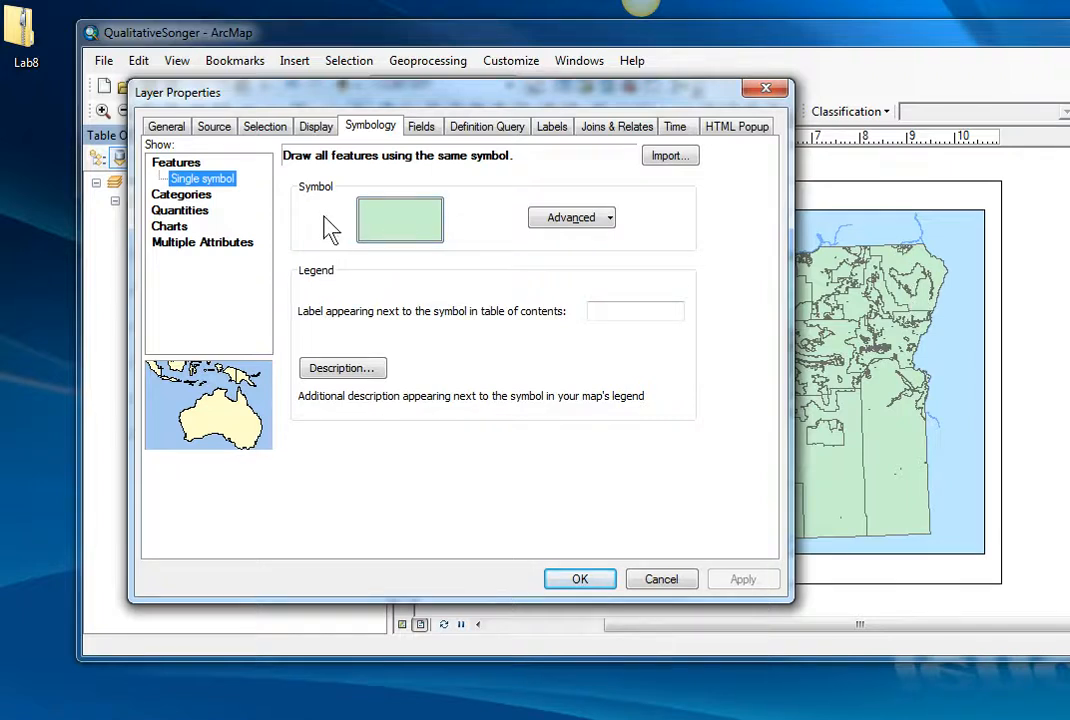
click(399, 234)
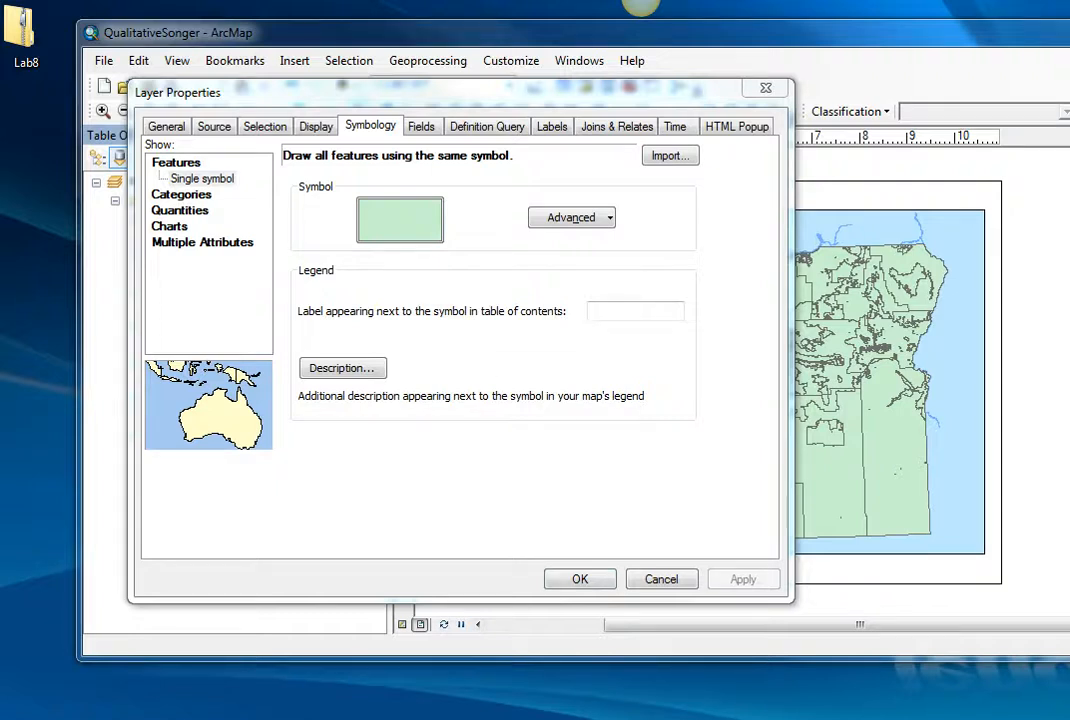
click(762, 330)
click(914, 566)
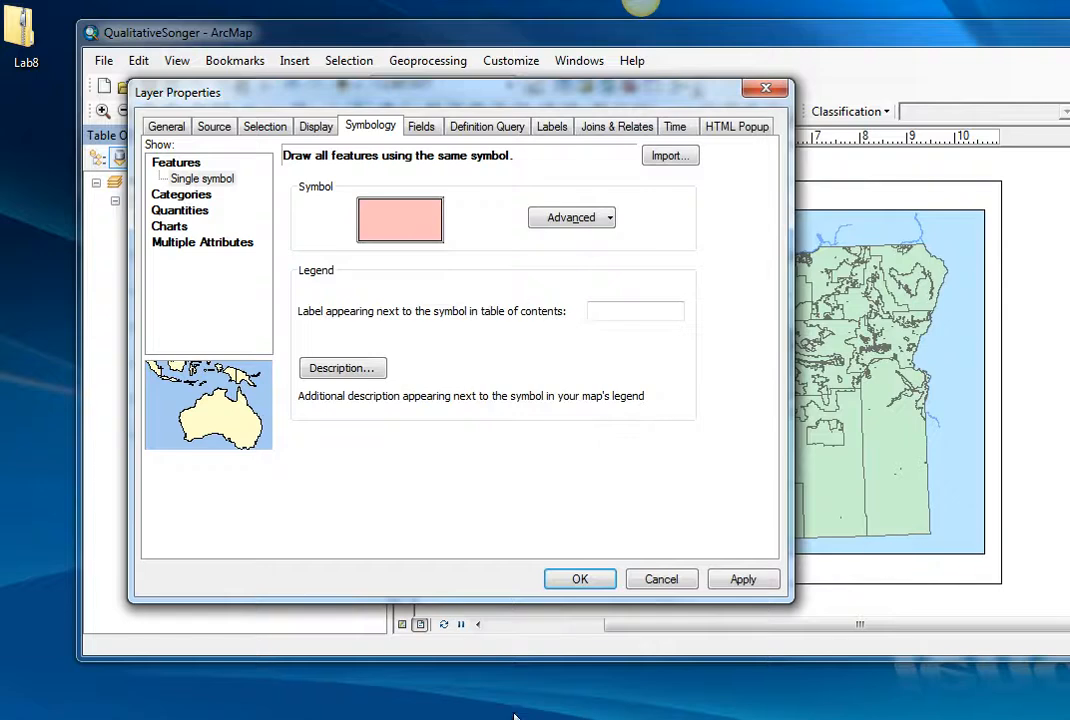
click(745, 580)
drag(590, 95, 654, 124)
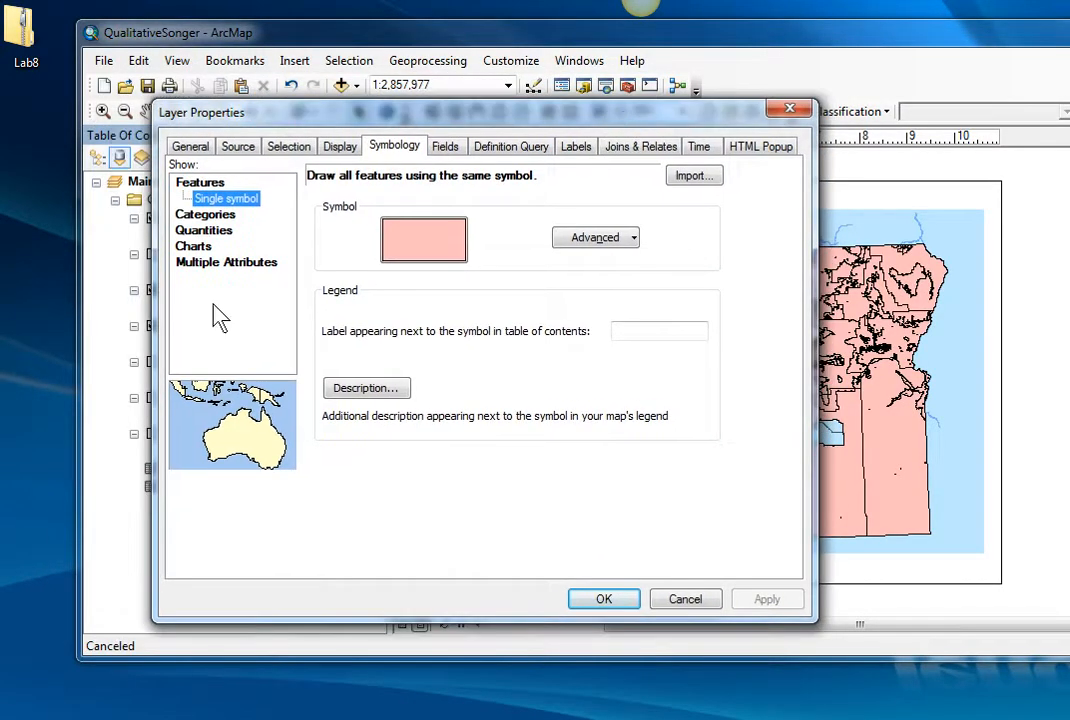
Symbolize ORzoning by unique values of the COUNTY field, adding all values and excluding all other values, and apply it.
click(203, 214)
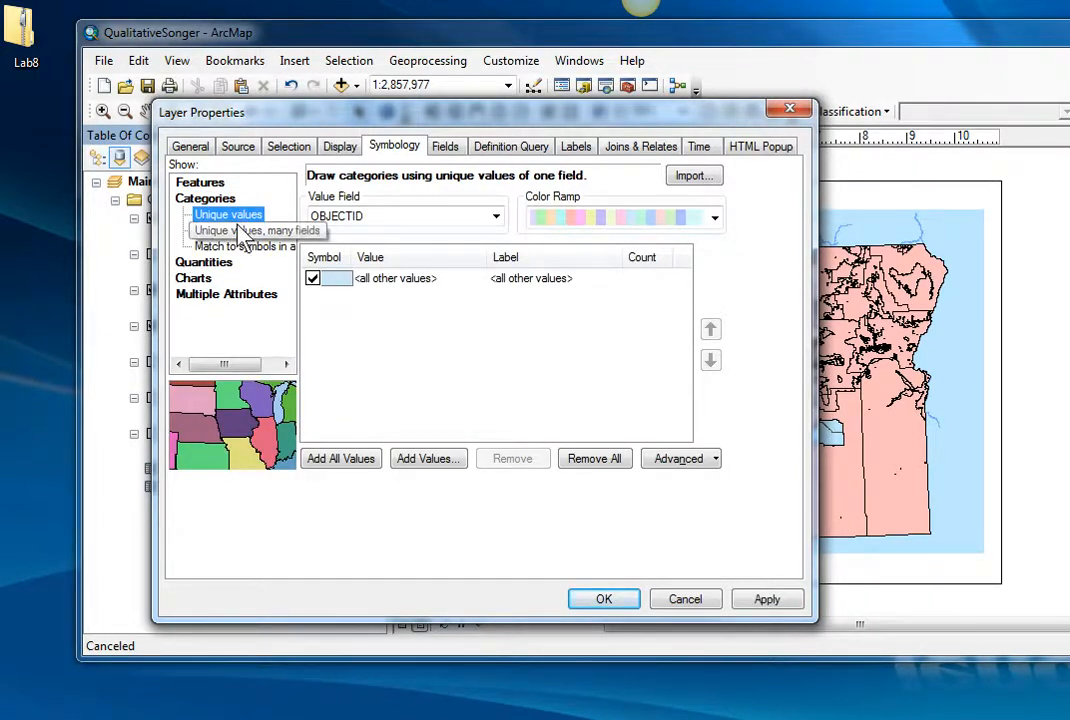
click(496, 216)
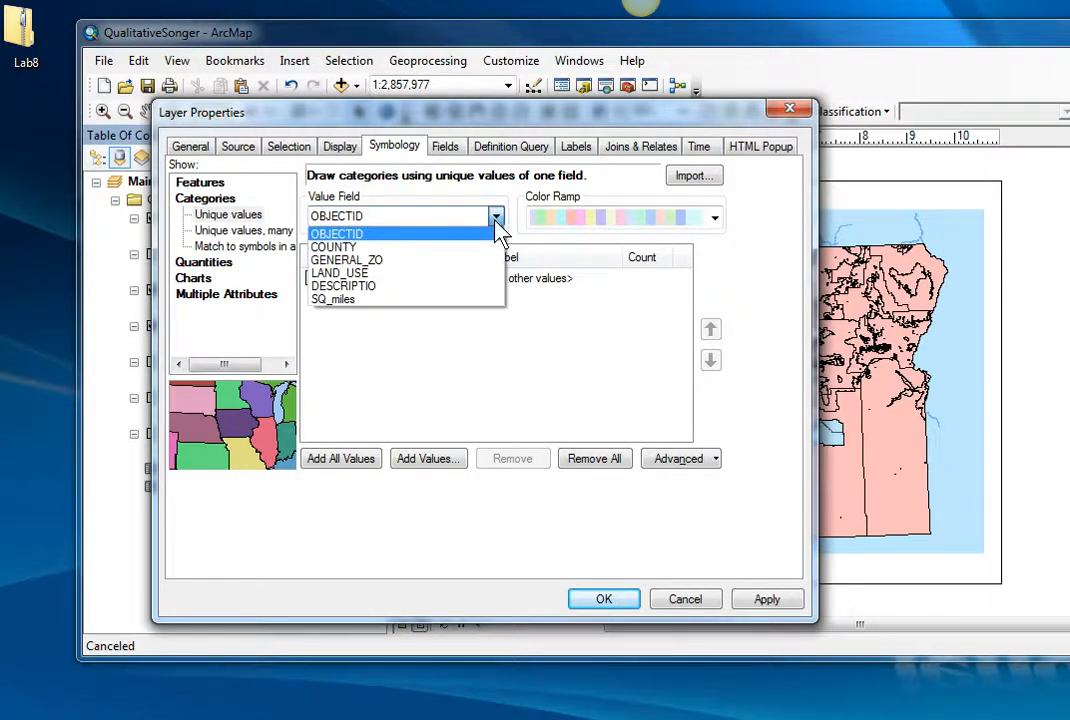
click(343, 248)
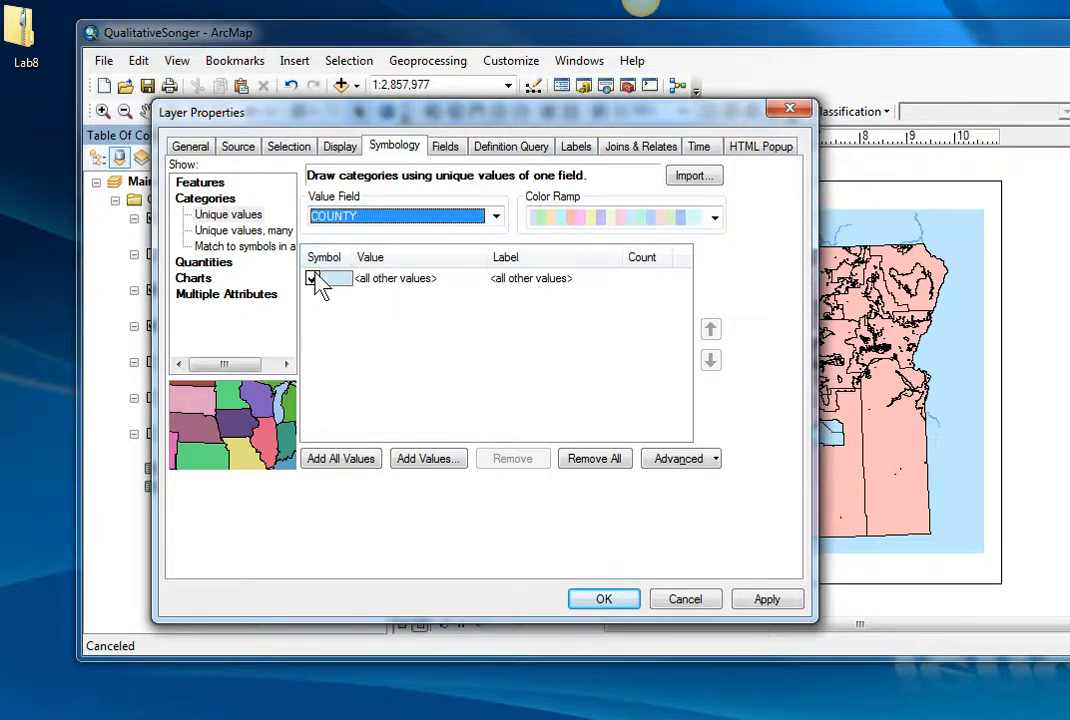
click(313, 279)
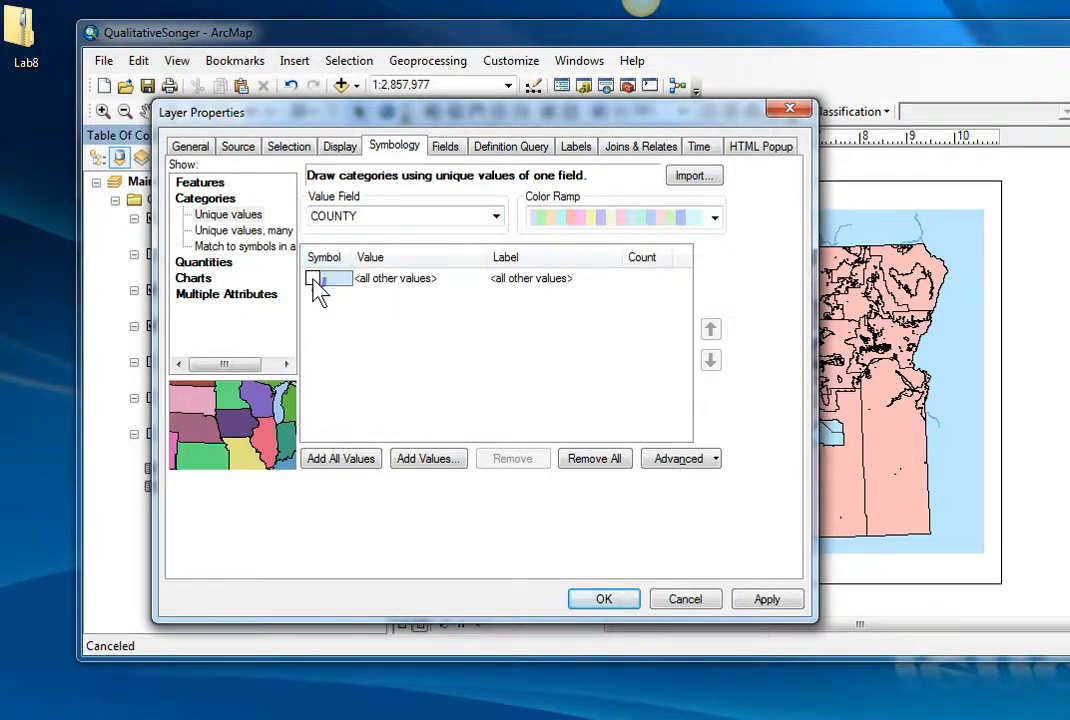
click(338, 464)
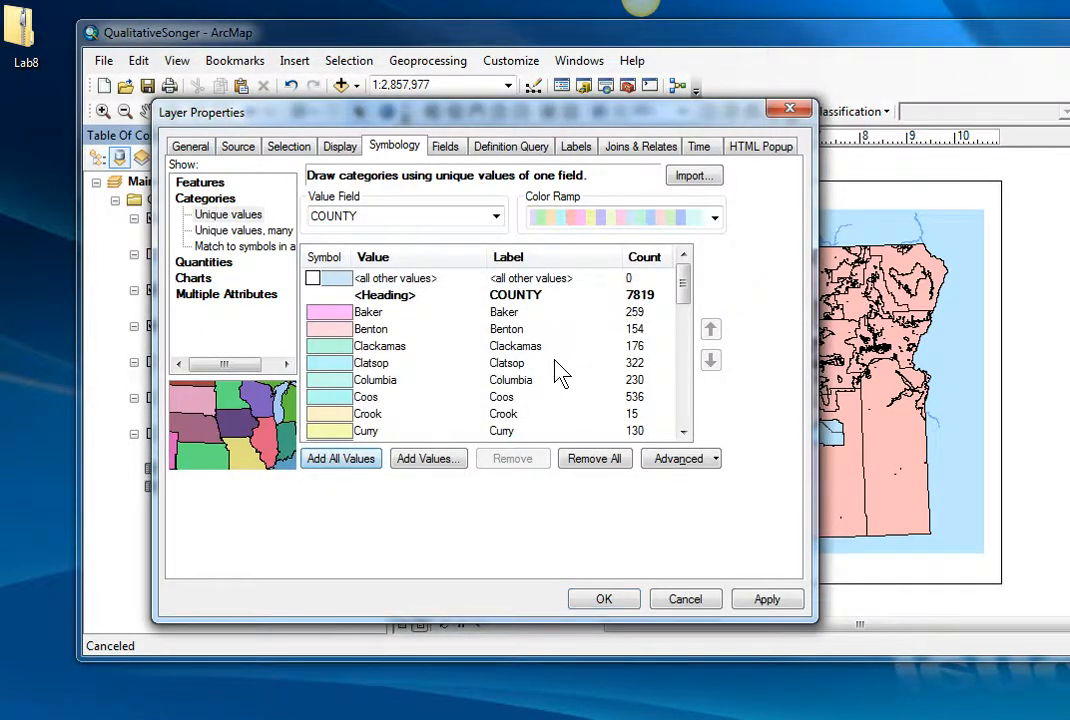
click(767, 599)
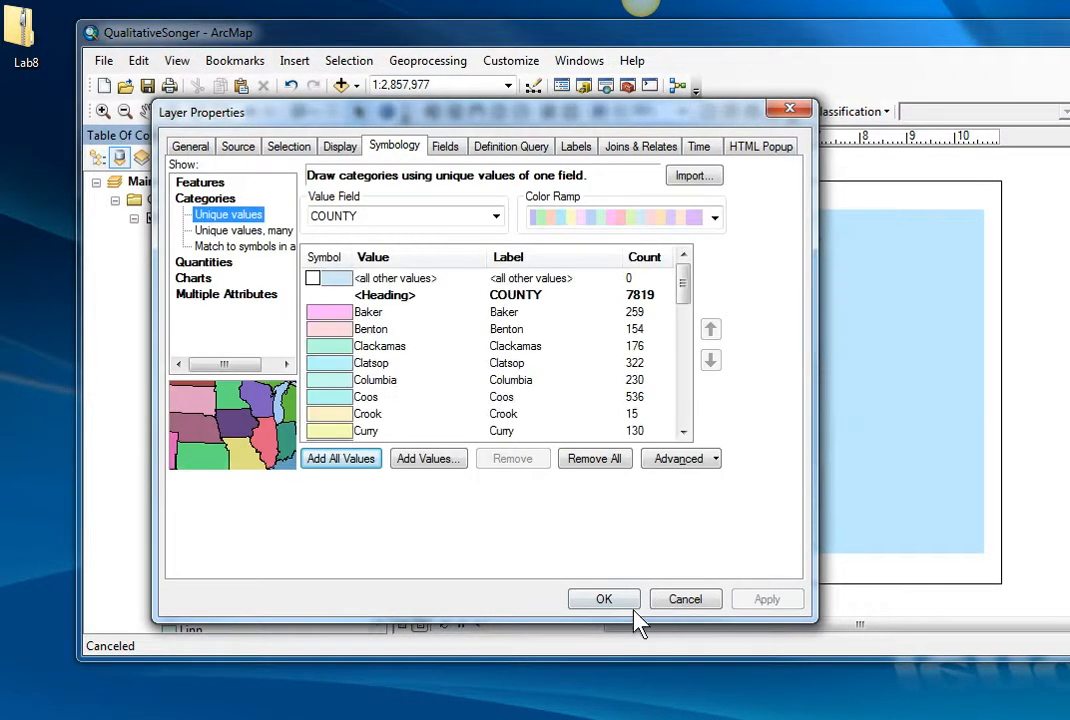
Accept the COUNTY symbology and look through the county categories listed under ORzoning.
click(603, 600)
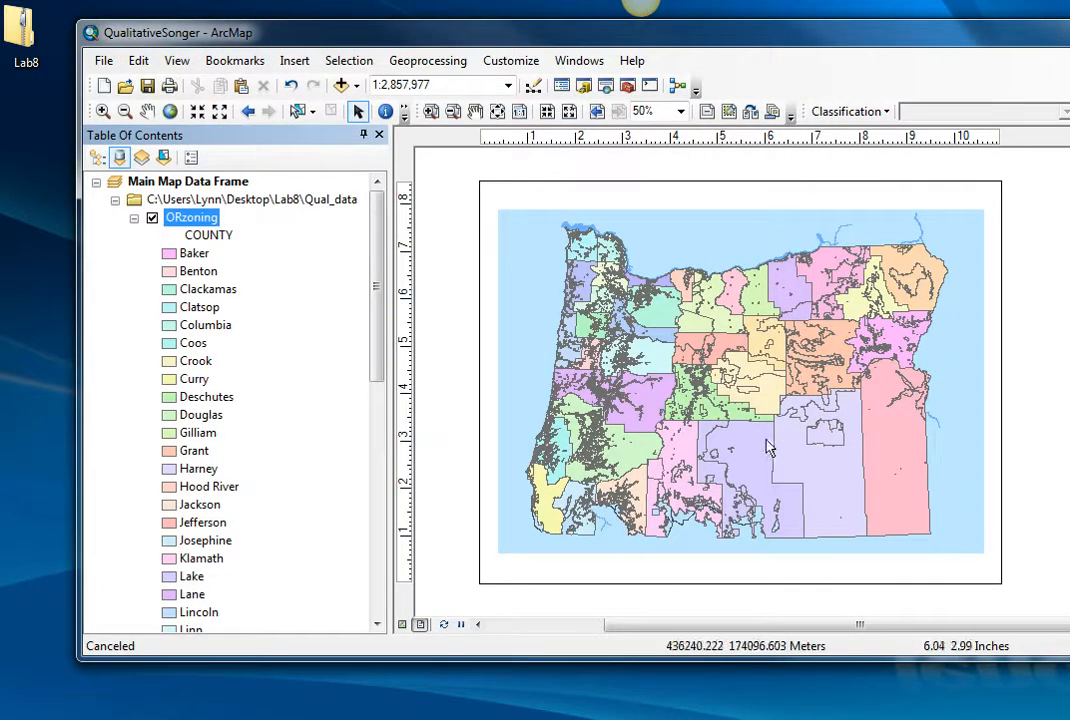
scroll(325, 340, down, 5)
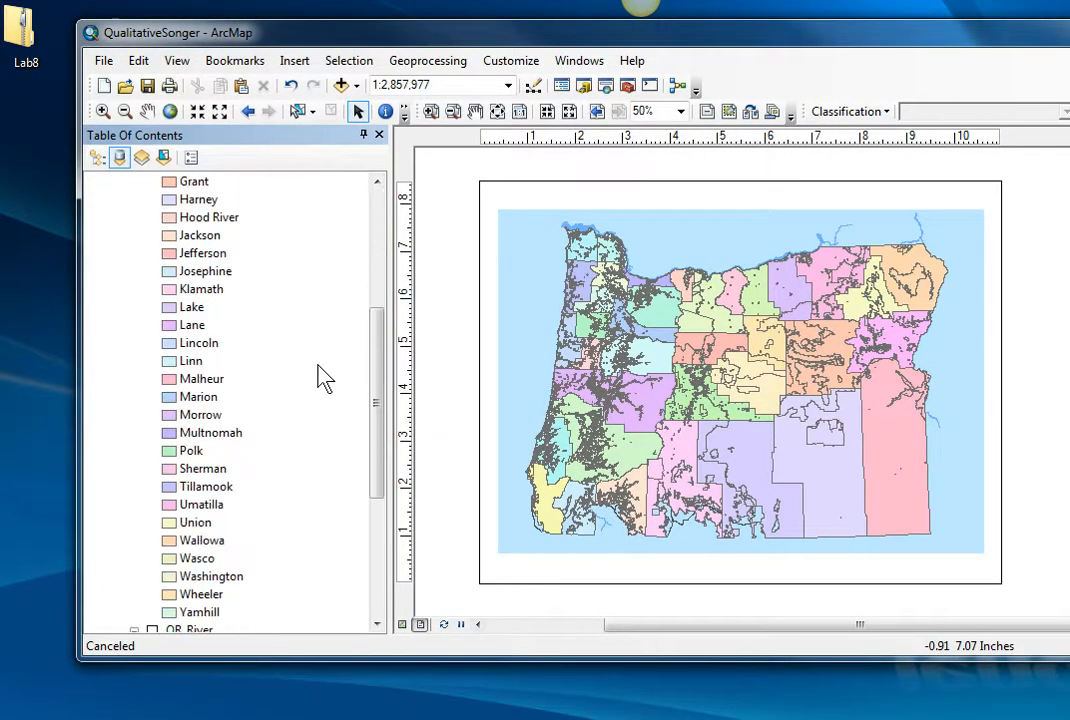
scroll(300, 389, up, 5)
Switch ORzoning's unique-value symbology to the LAND_USE field and add all of its values.
right_click(185, 220)
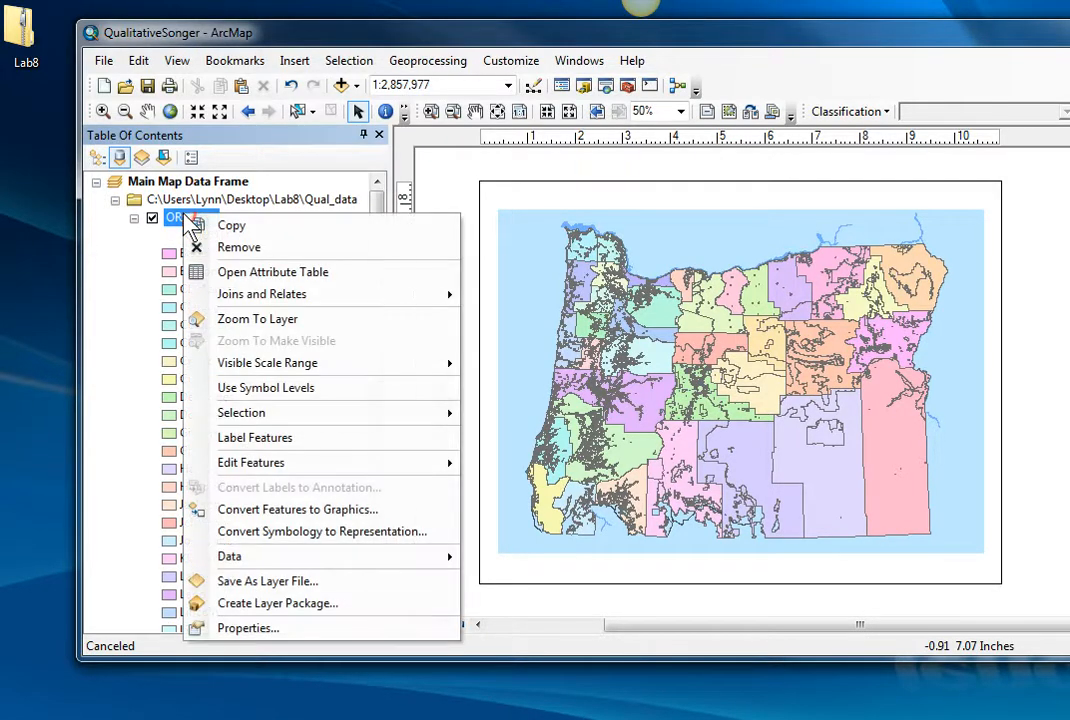
click(237, 629)
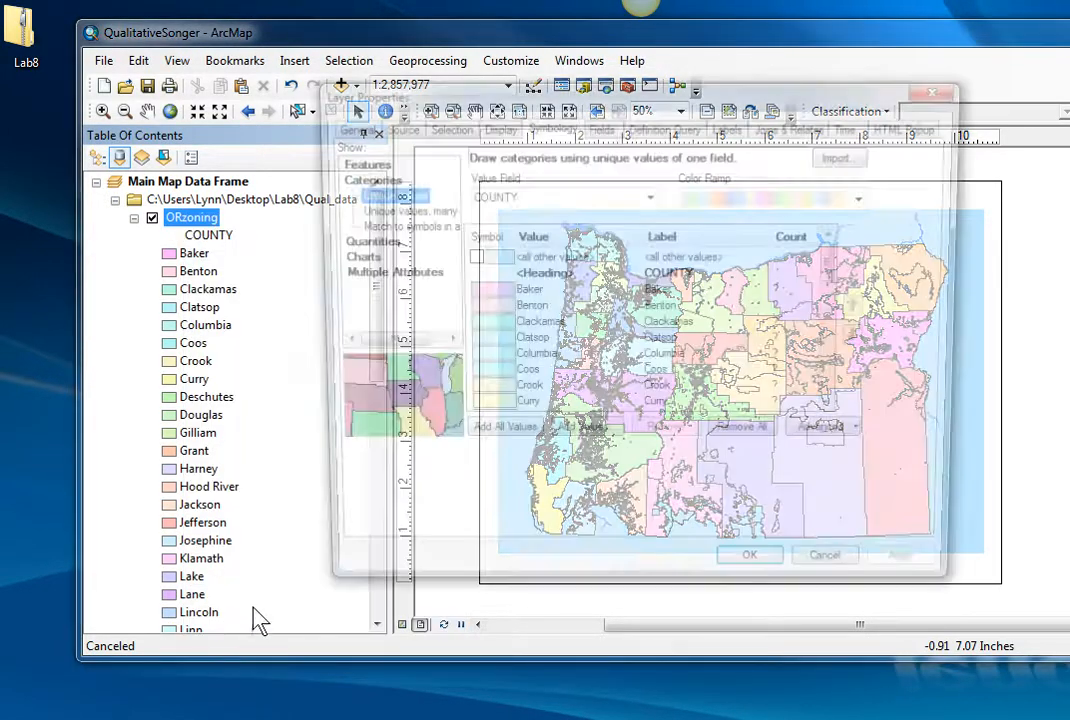
click(540, 205)
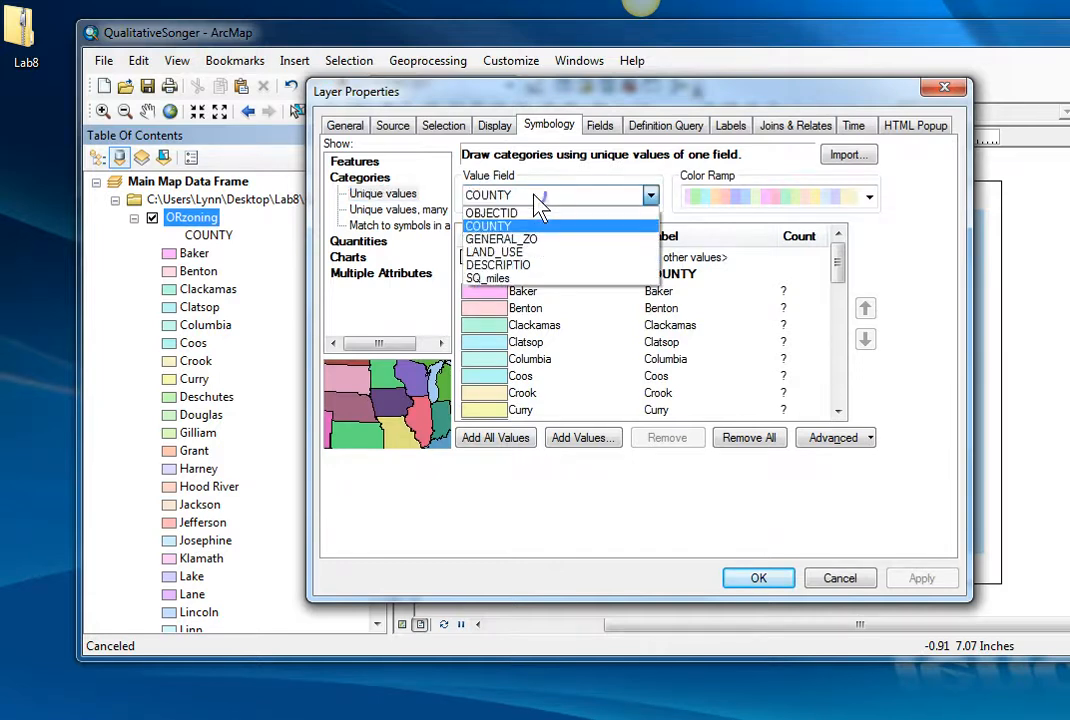
click(516, 254)
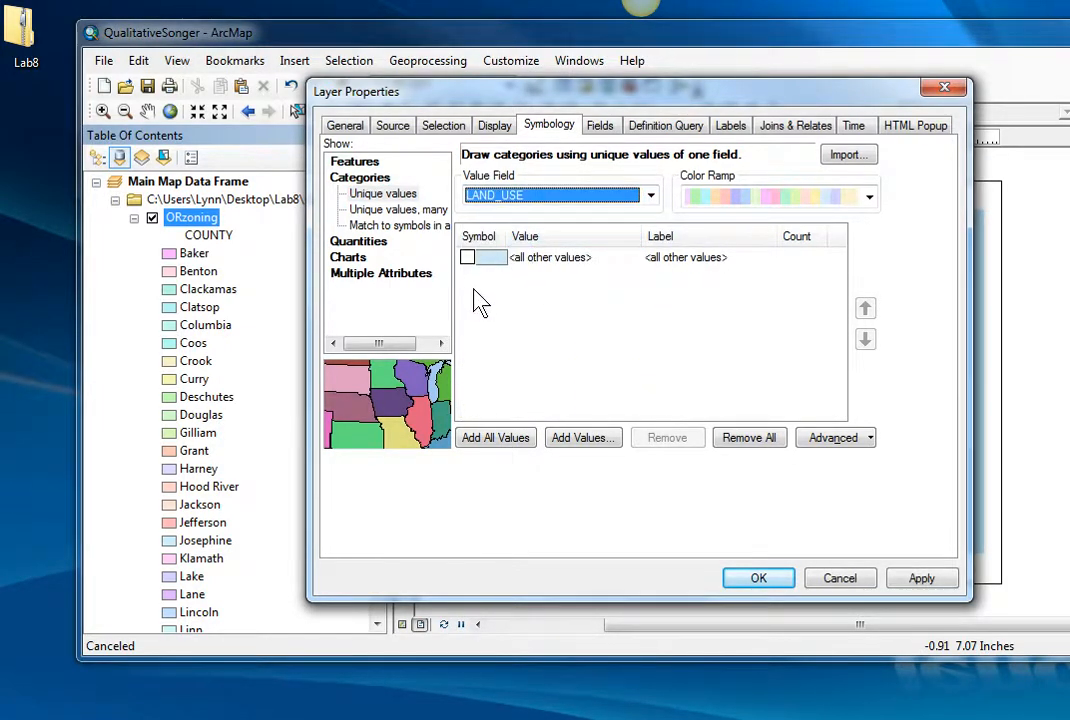
click(494, 441)
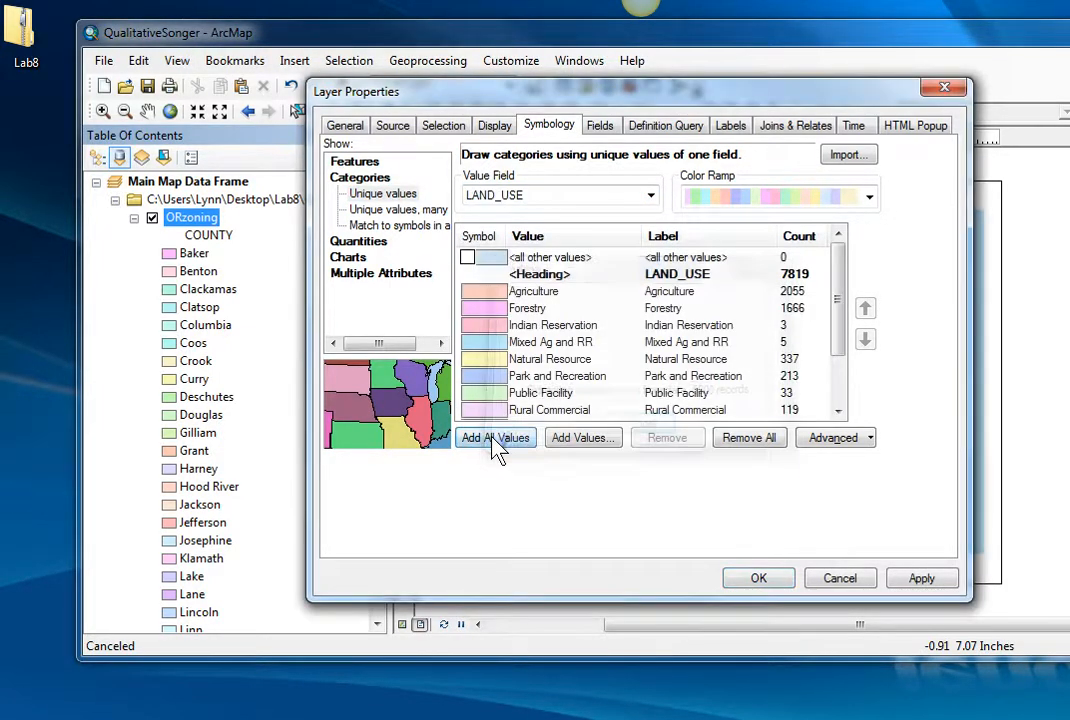
mouse_move(843, 327)
mouse_down()
mouse_move(862, 395)
mouse_move(840, 280)
mouse_move(850, 345)
mouse_up()
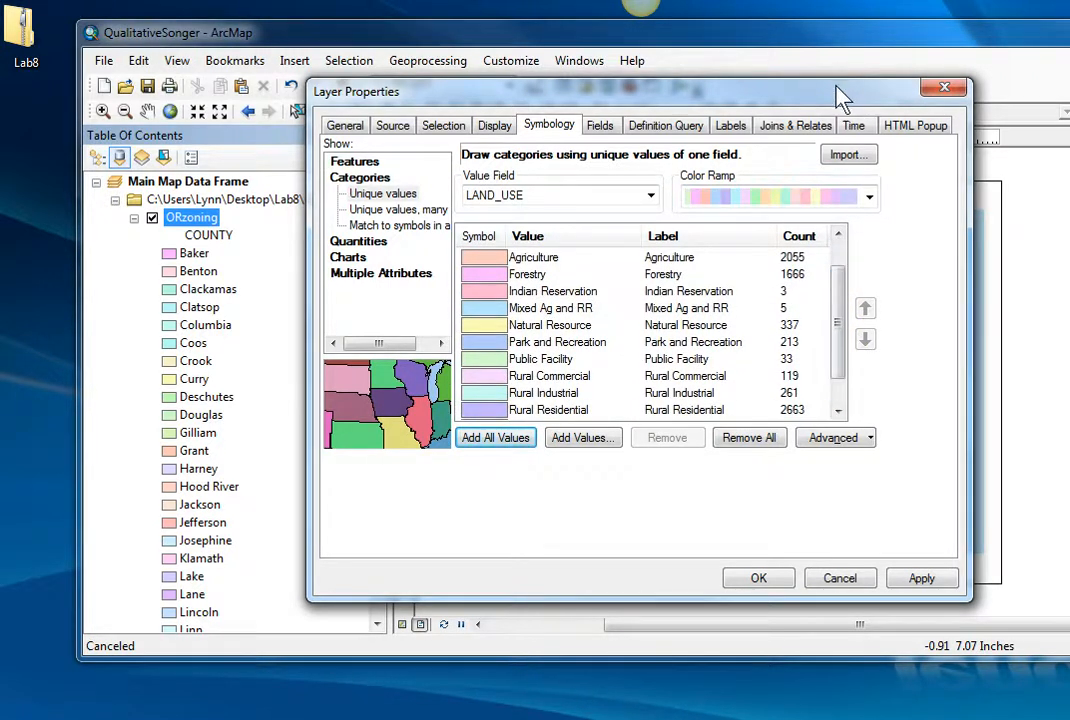
Try a bright, saturated multicolour ramp on the LAND_USE categories and apply it to the map.
drag(839, 88, 674, 26)
drag(509, 31, 507, 85)
click(655, 182)
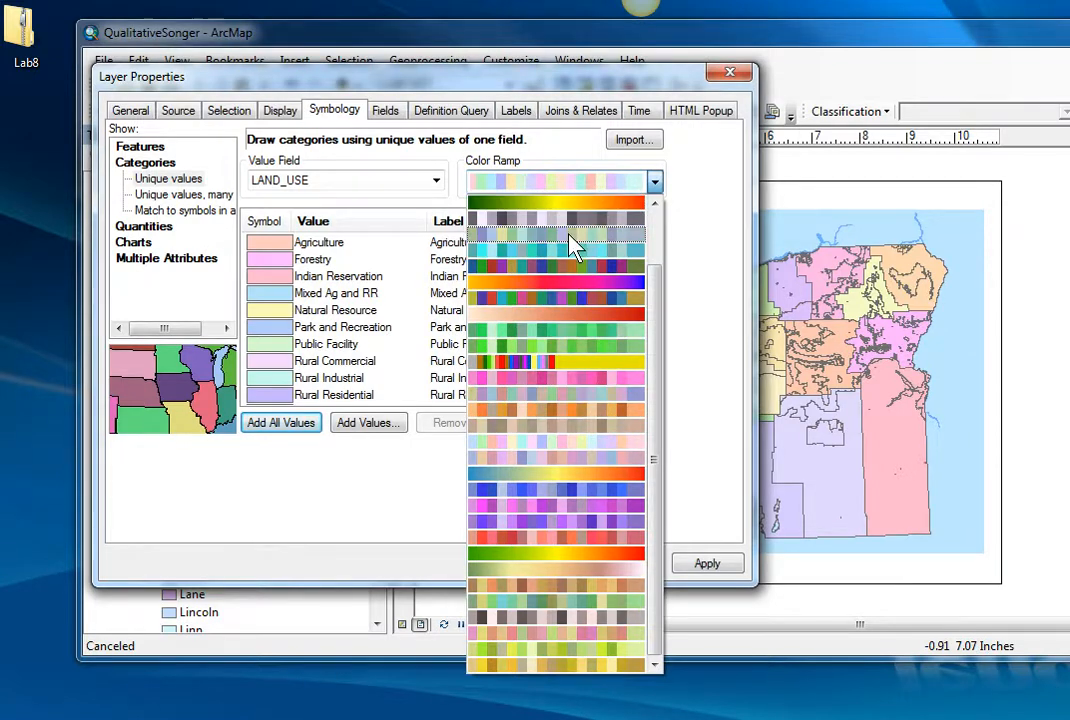
scroll(575, 357, up, 2)
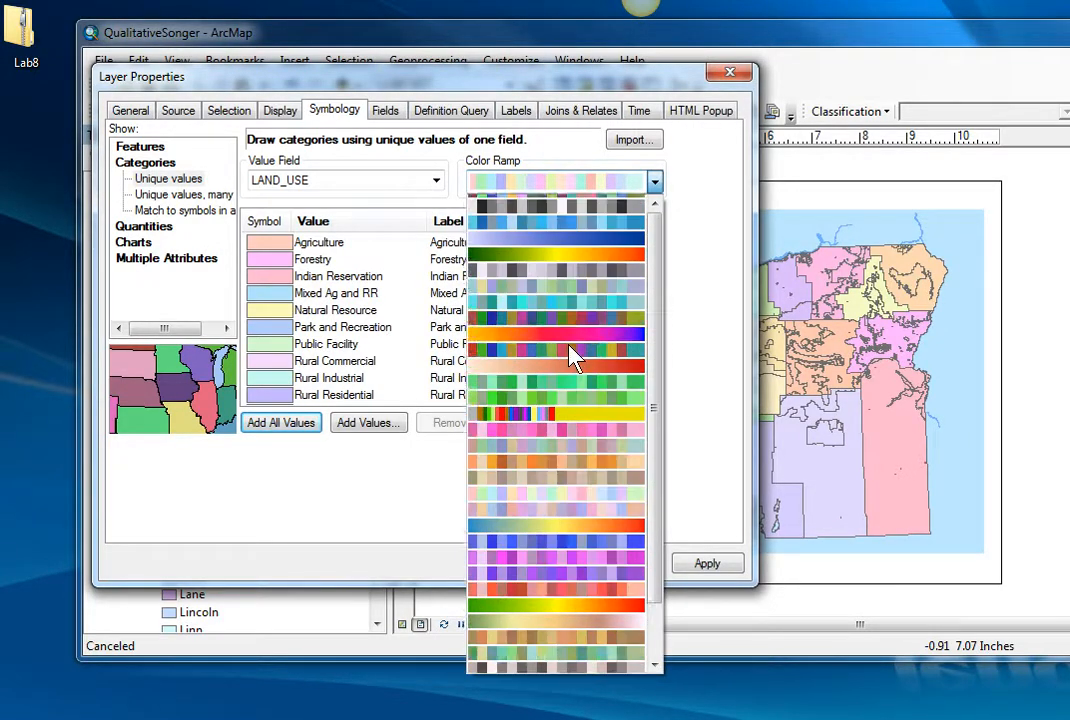
click(607, 205)
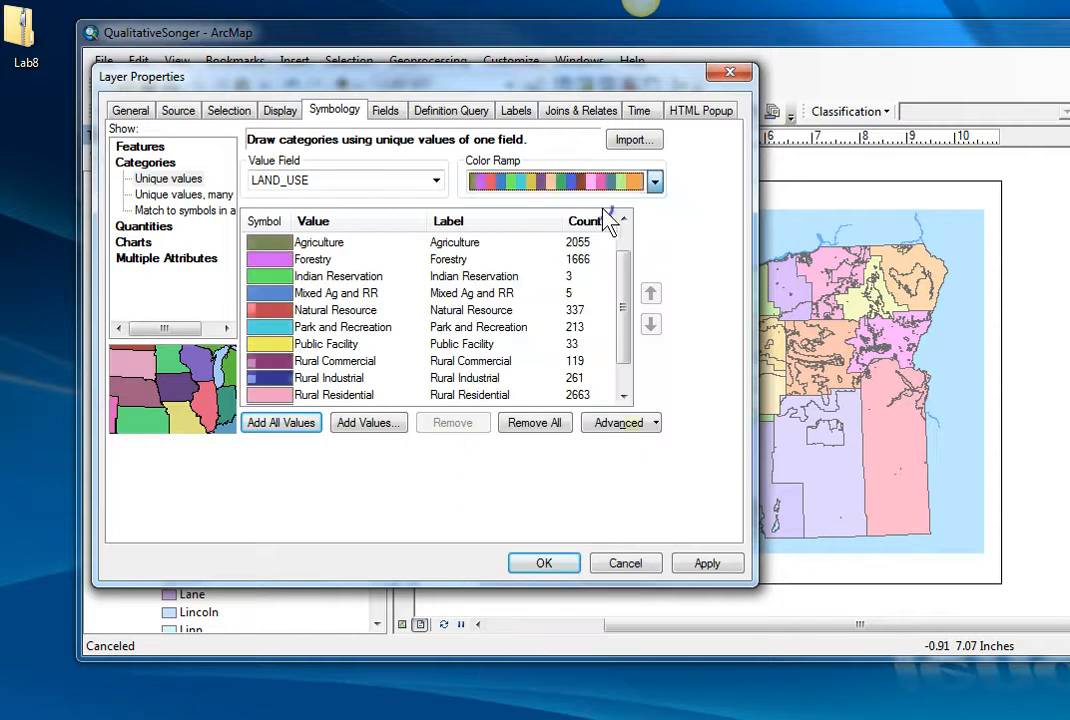
click(692, 566)
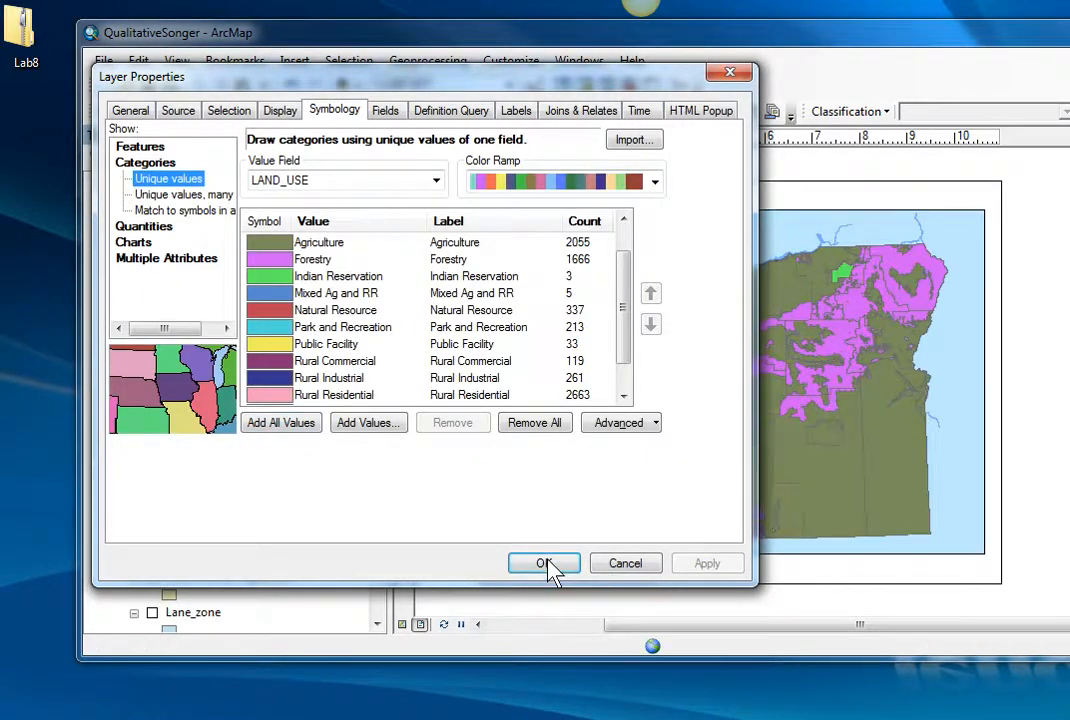
Assign a pastel multicolour ramp to the LAND_USE categories, apply it and close the layer properties.
drag(550, 77, 530, 117)
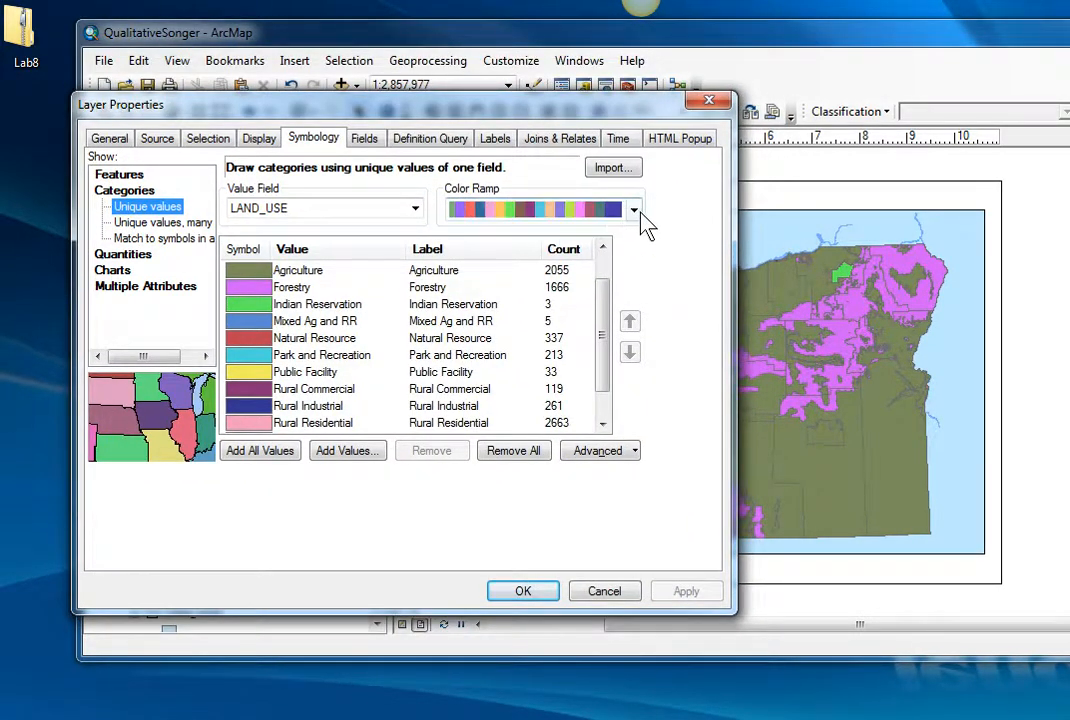
click(634, 210)
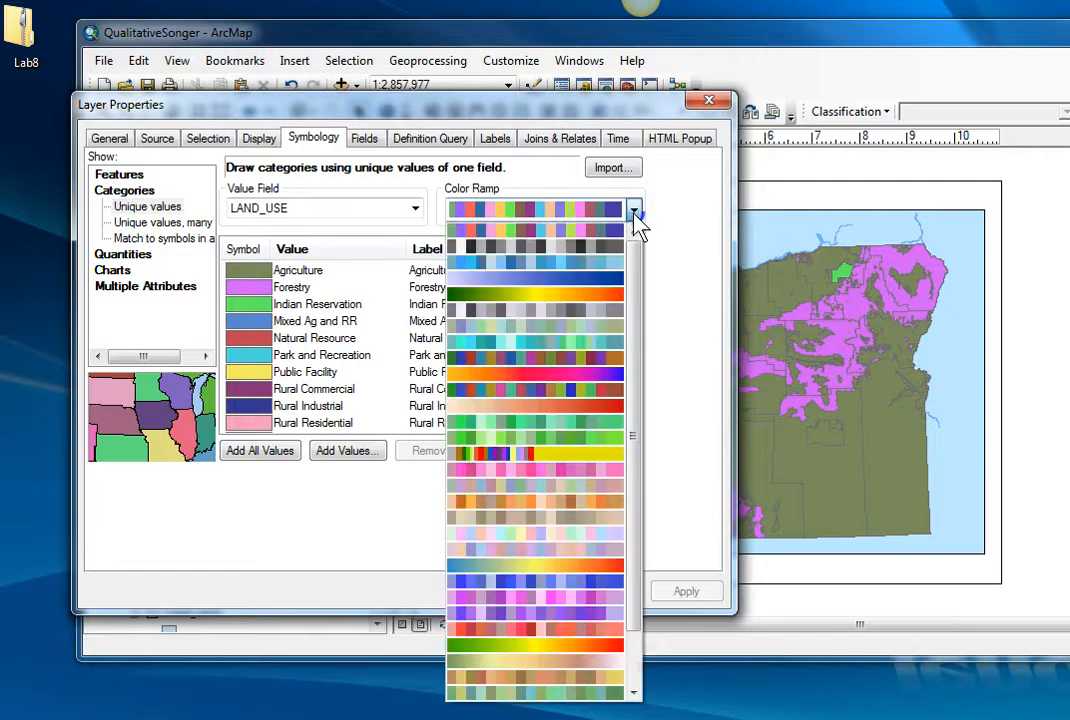
click(554, 555)
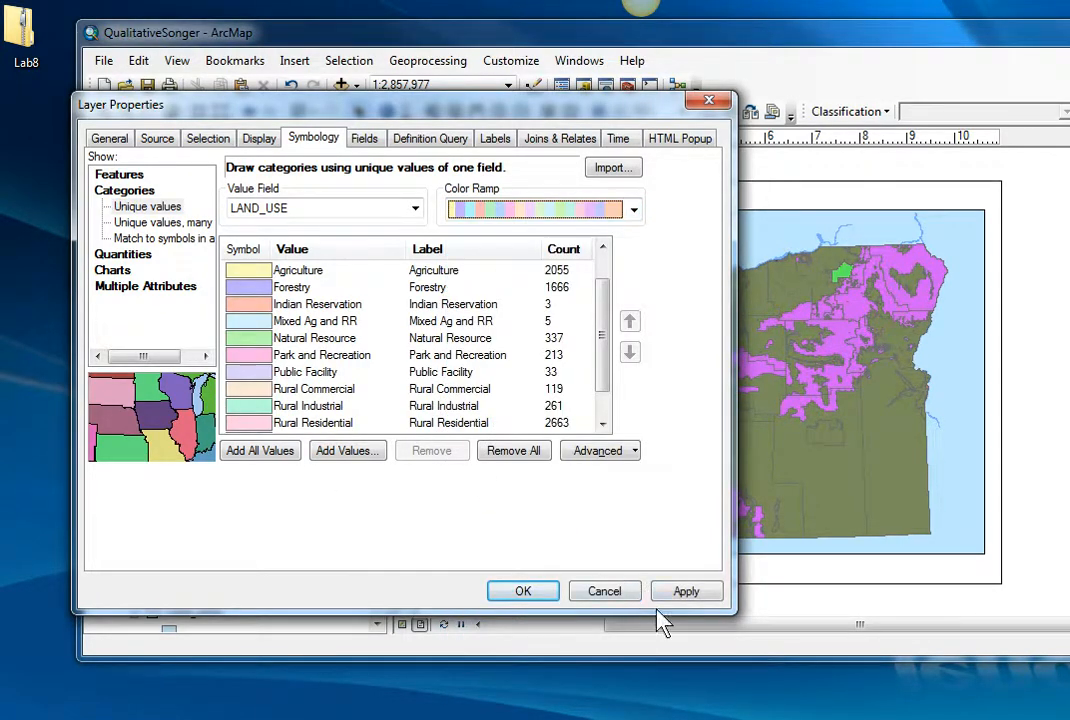
click(688, 592)
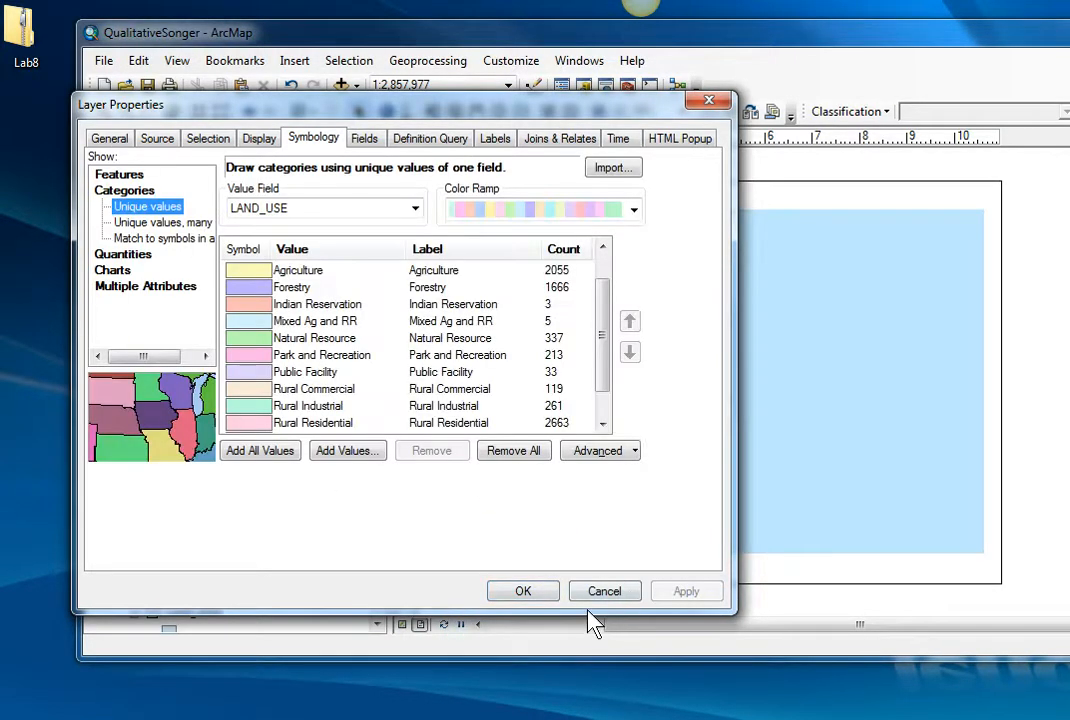
click(523, 596)
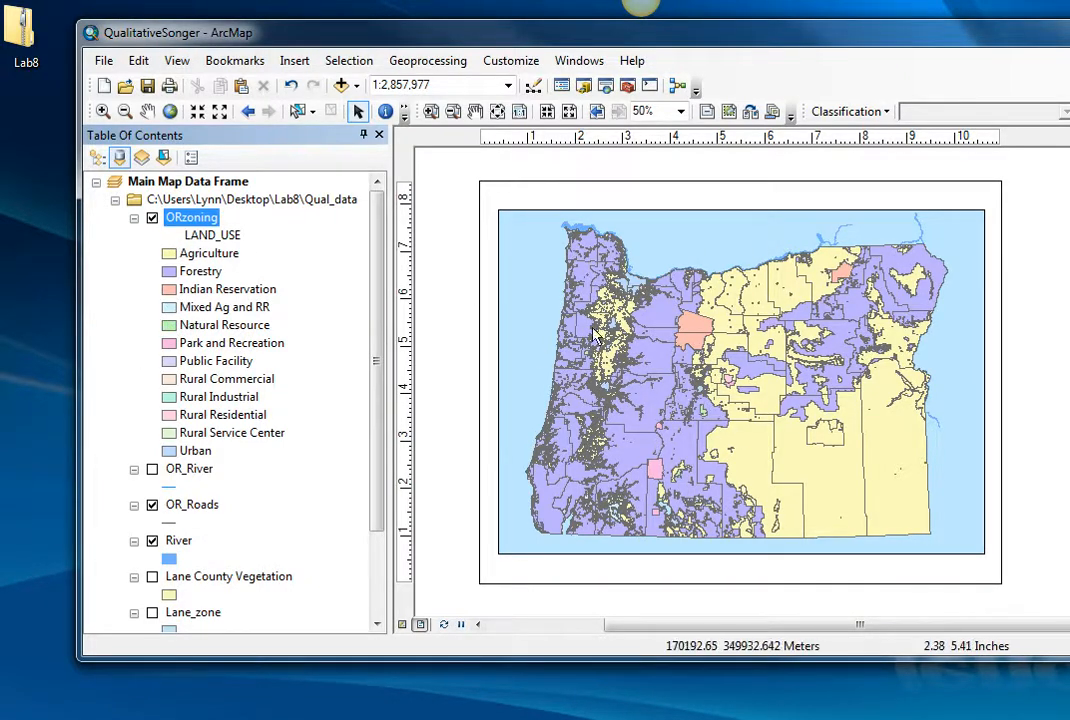
Remove the outline color from all of ORzoning's LAND_USE symbols at once and accept the layer properties.
click(103, 112)
click(678, 445)
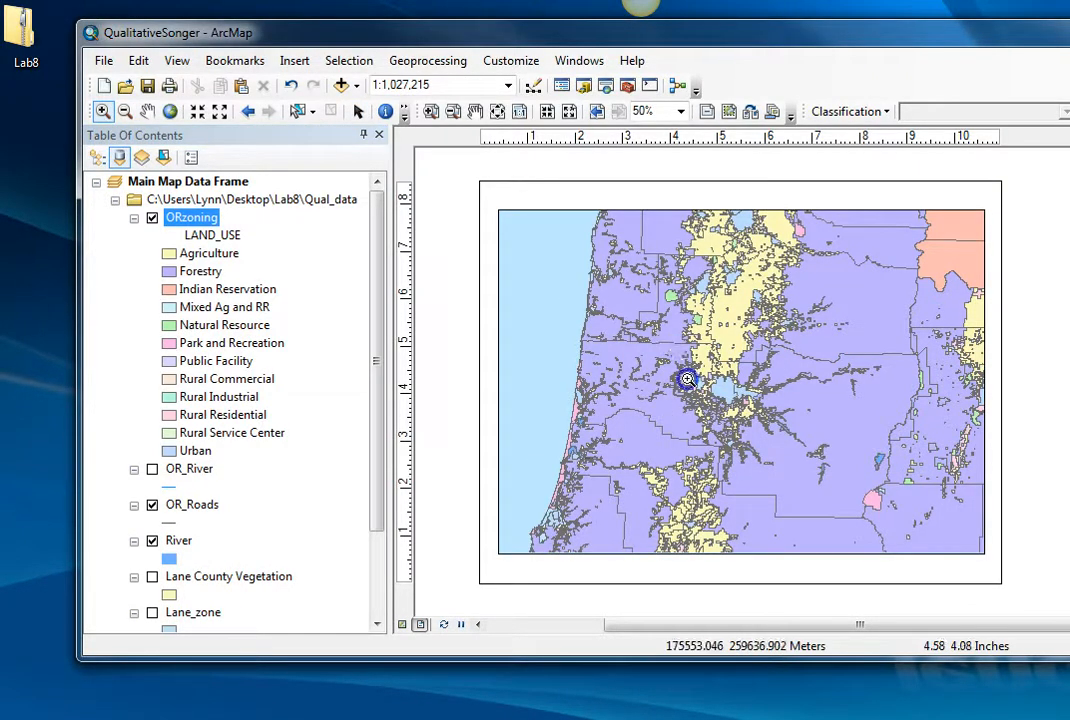
click(722, 410)
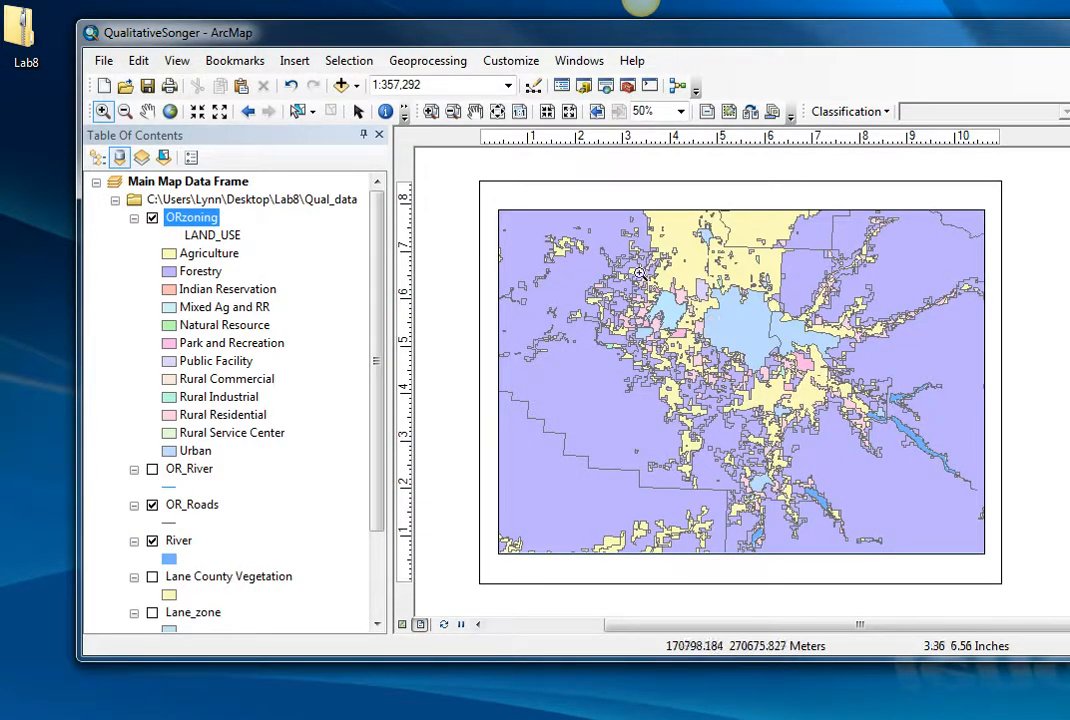
right_click(194, 224)
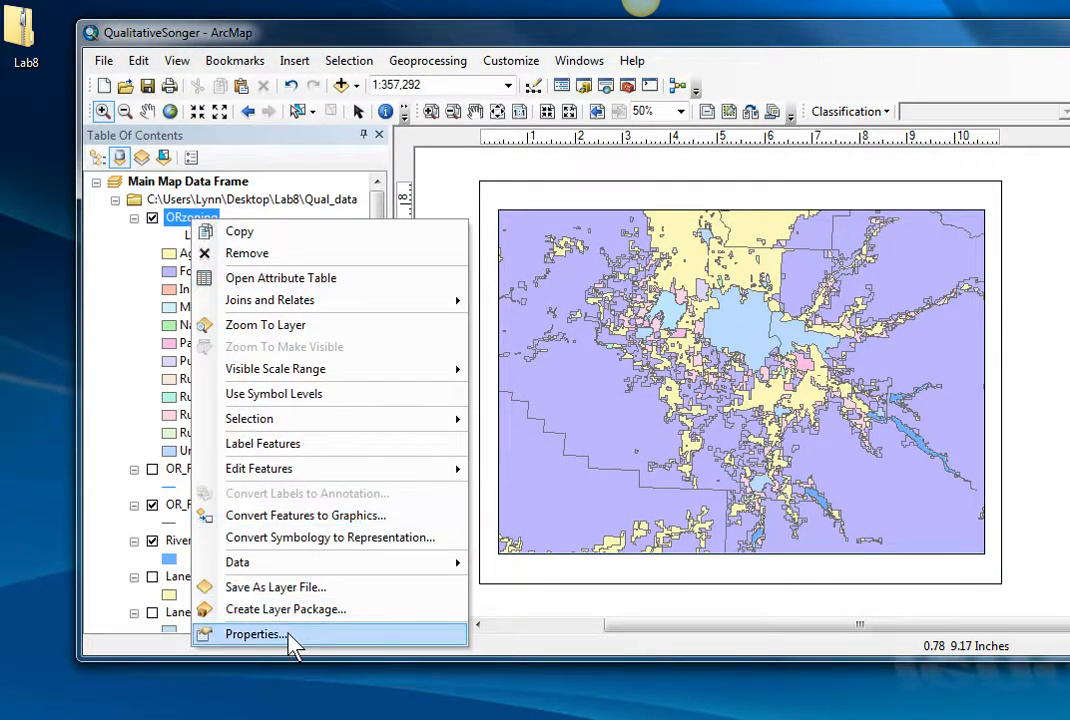
click(255, 634)
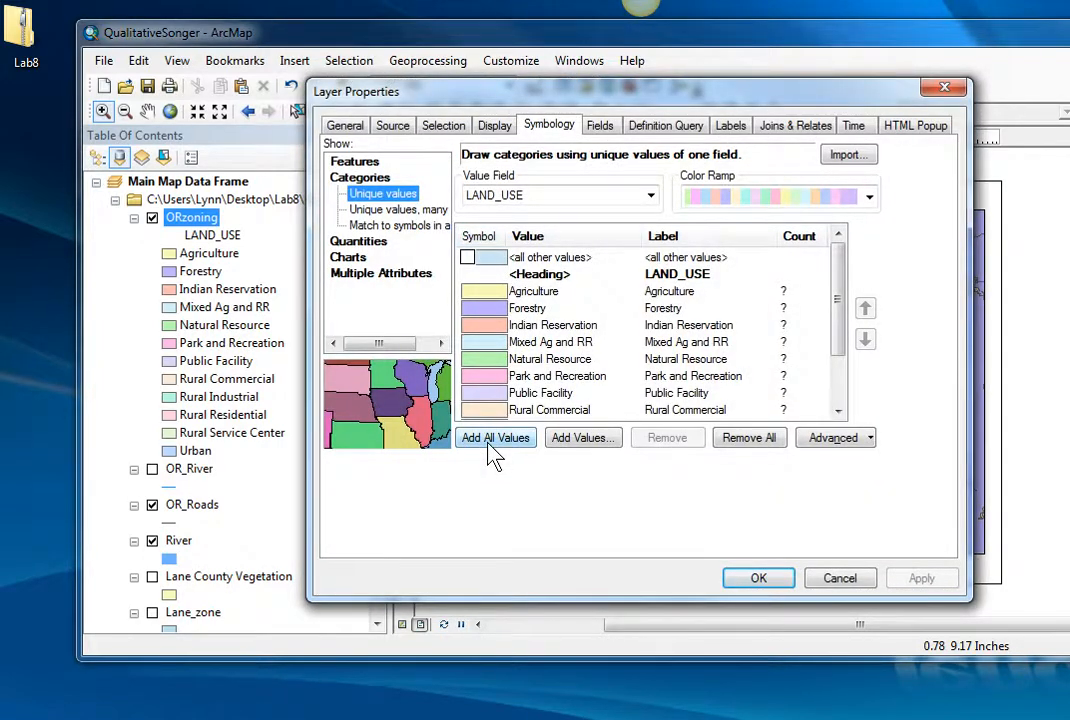
click(476, 240)
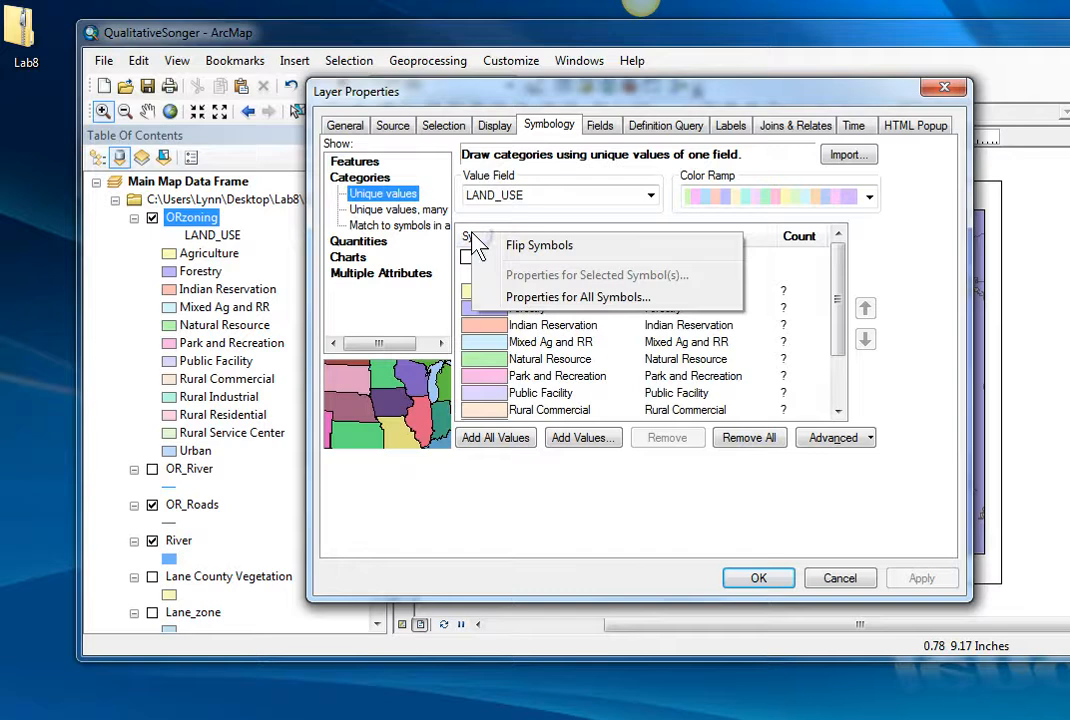
click(550, 297)
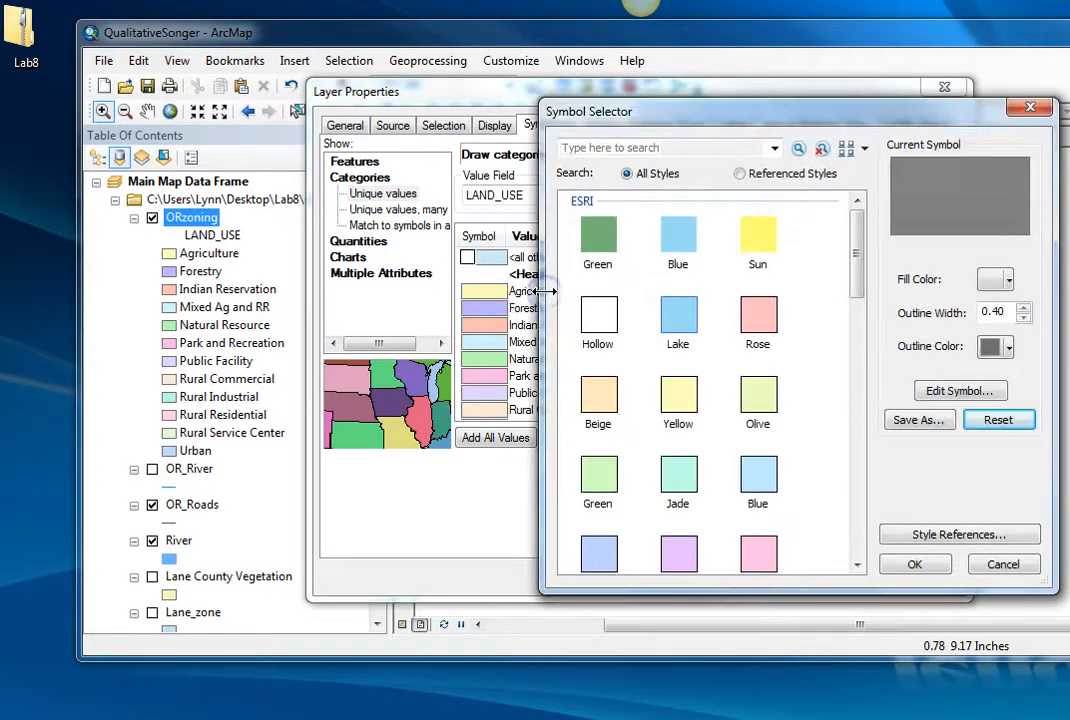
click(1008, 348)
click(1012, 356)
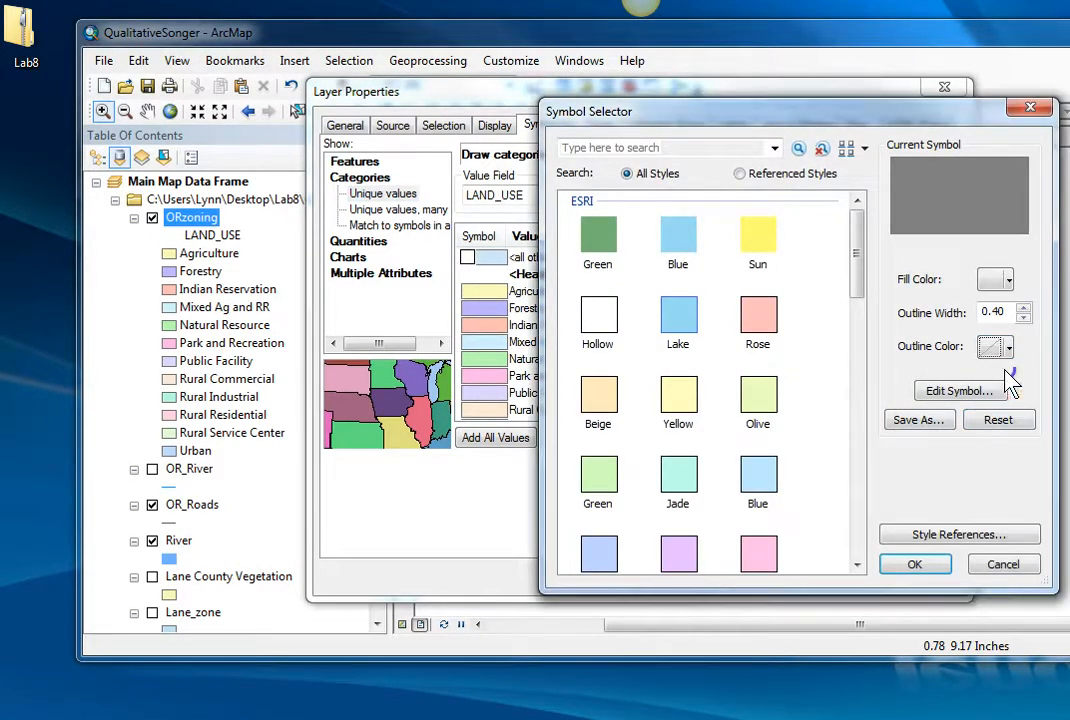
click(920, 565)
click(788, 583)
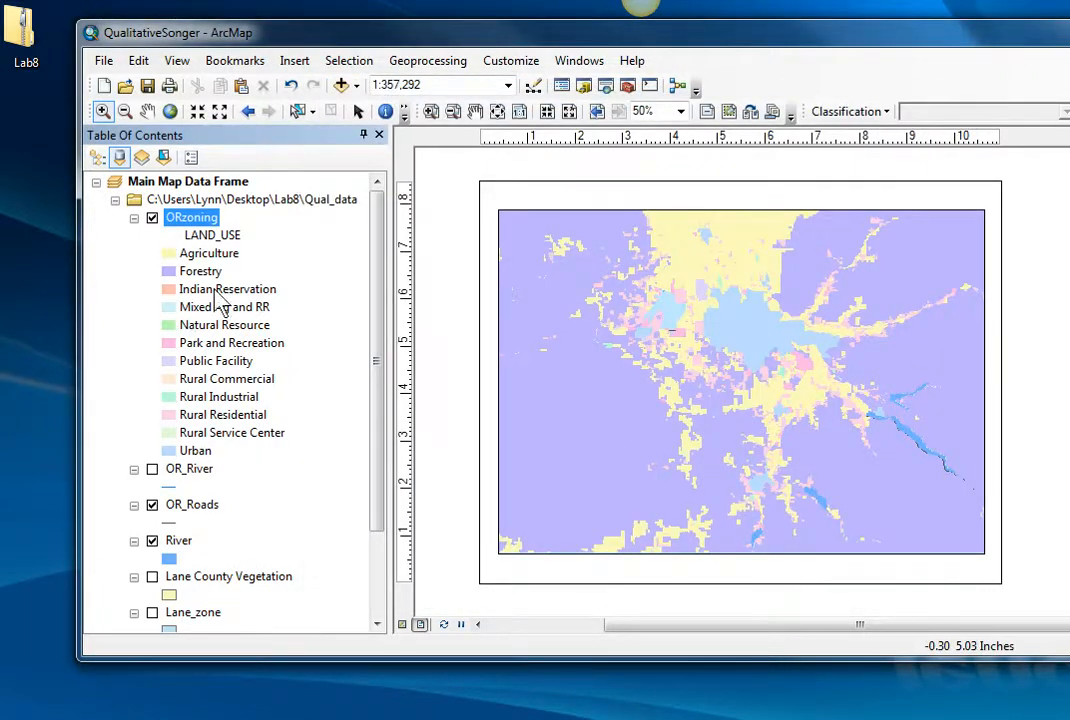
Change the fill color of ORzoning's Forestry category to a muted green.
right_click(207, 217)
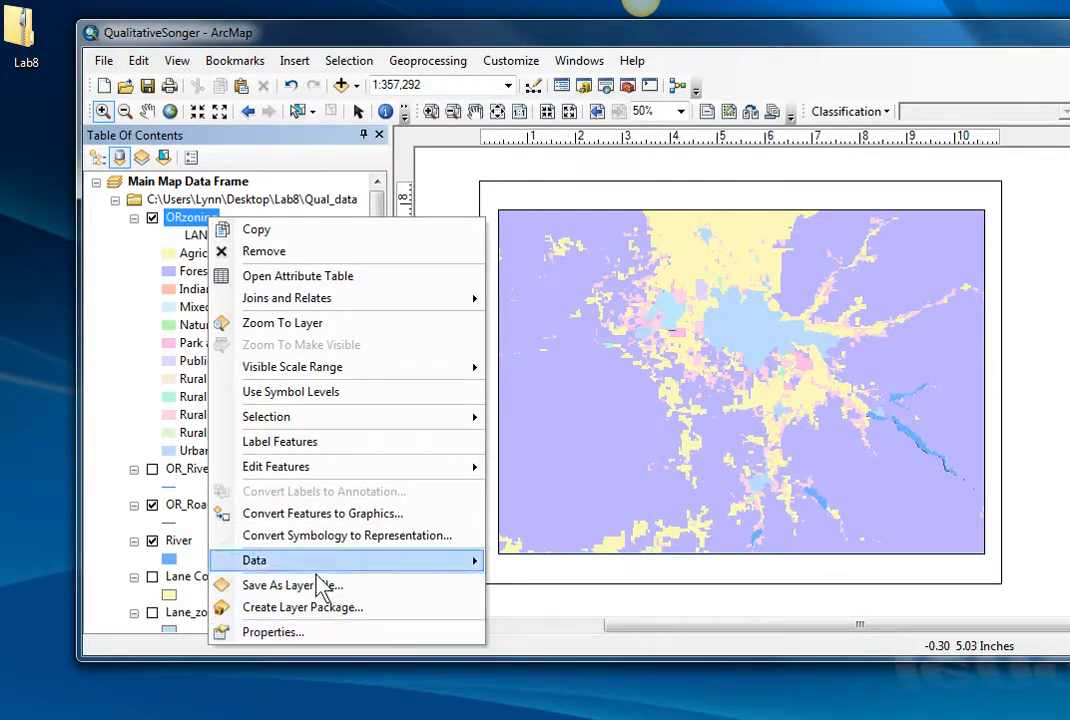
click(285, 325)
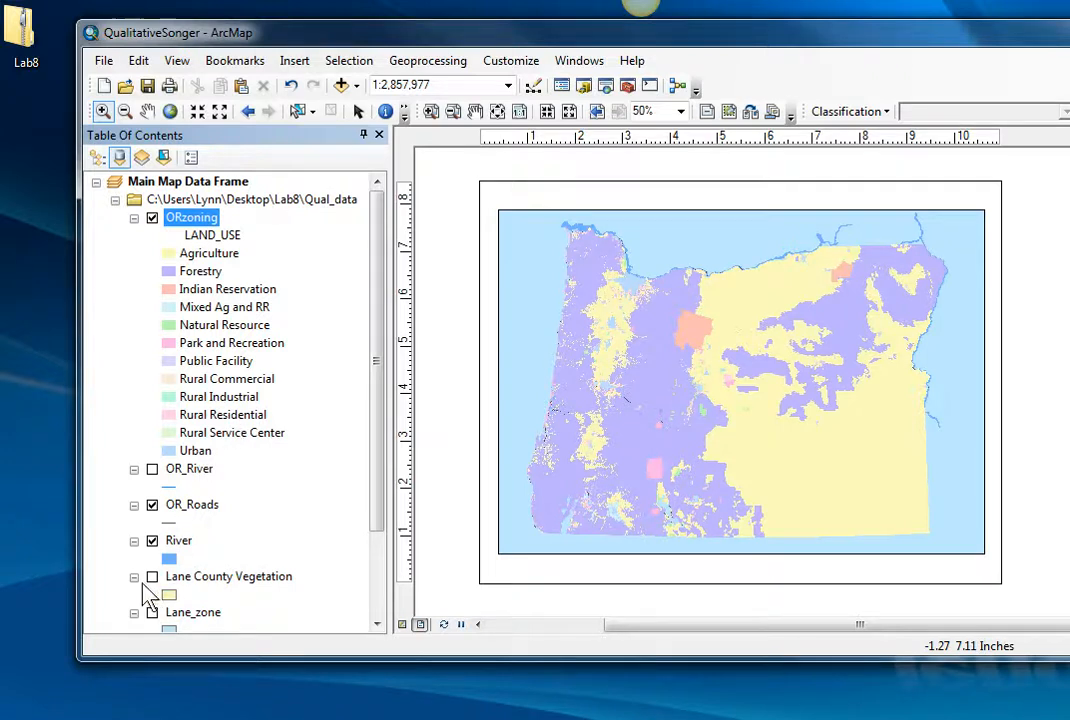
click(170, 274)
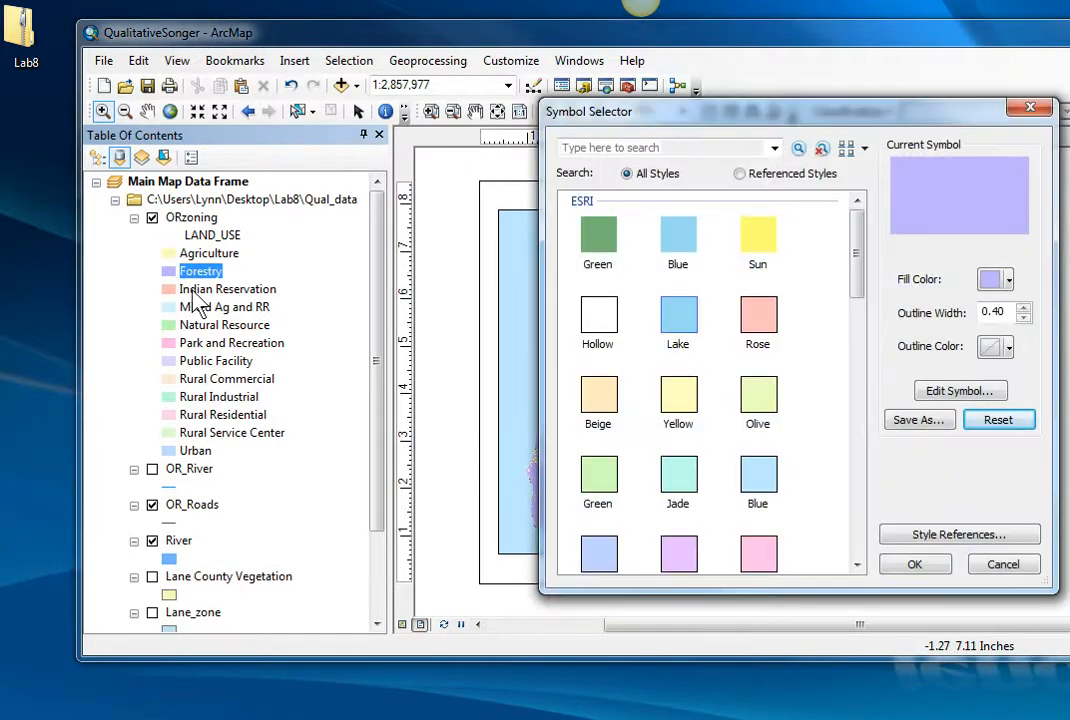
click(997, 281)
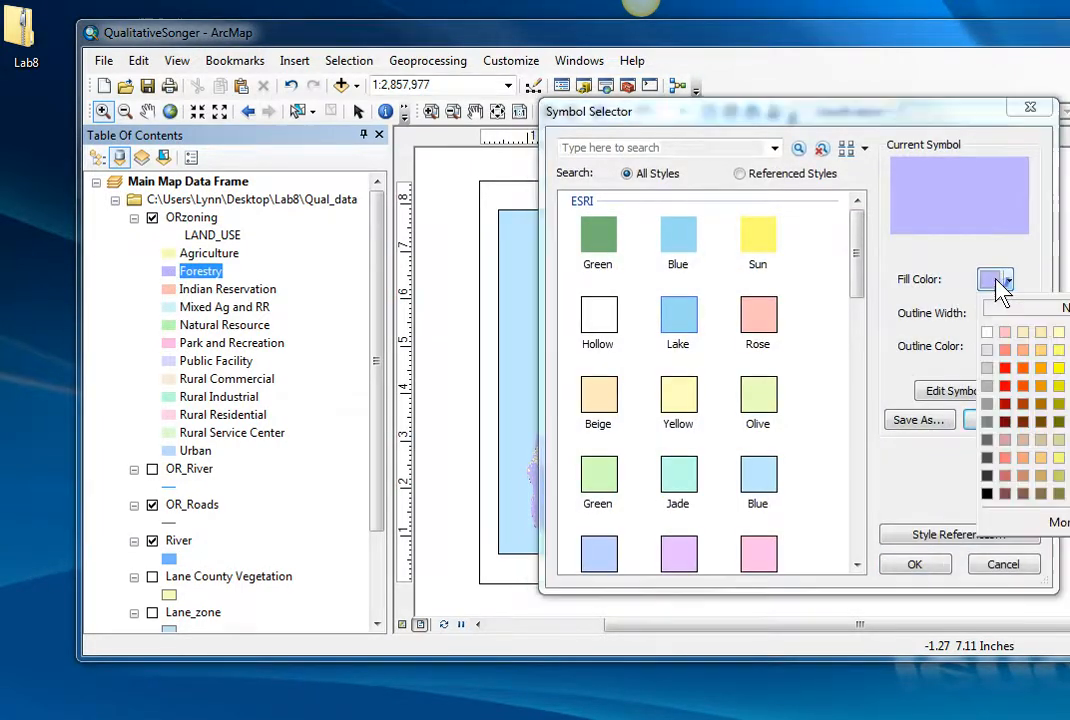
click(1068, 440)
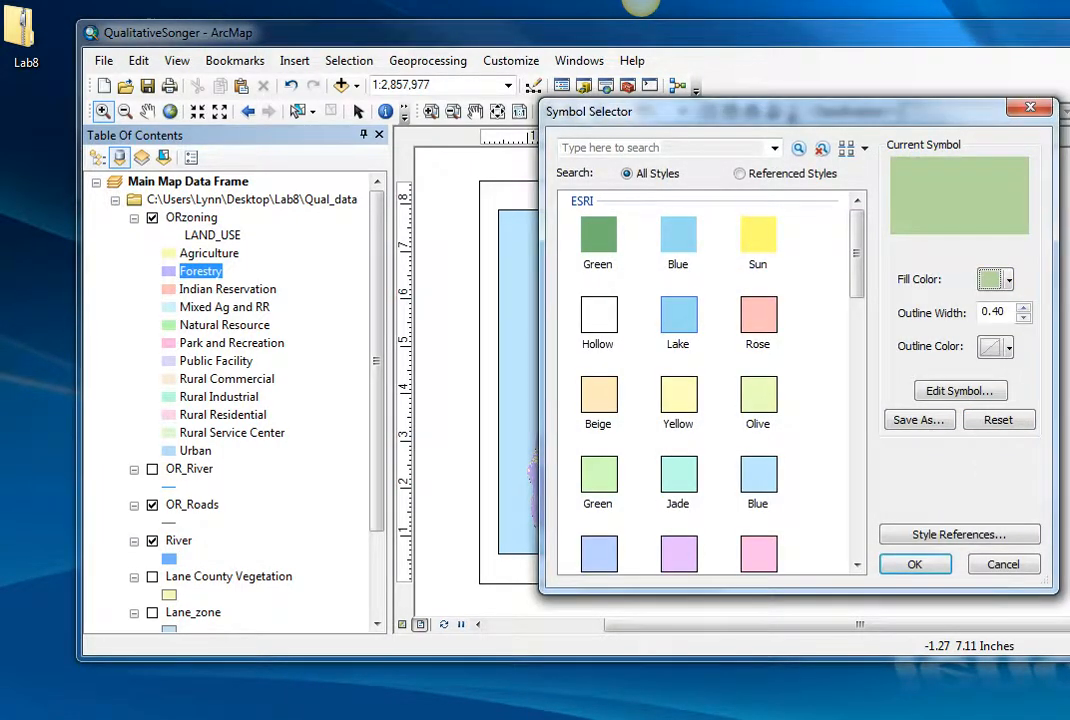
click(926, 562)
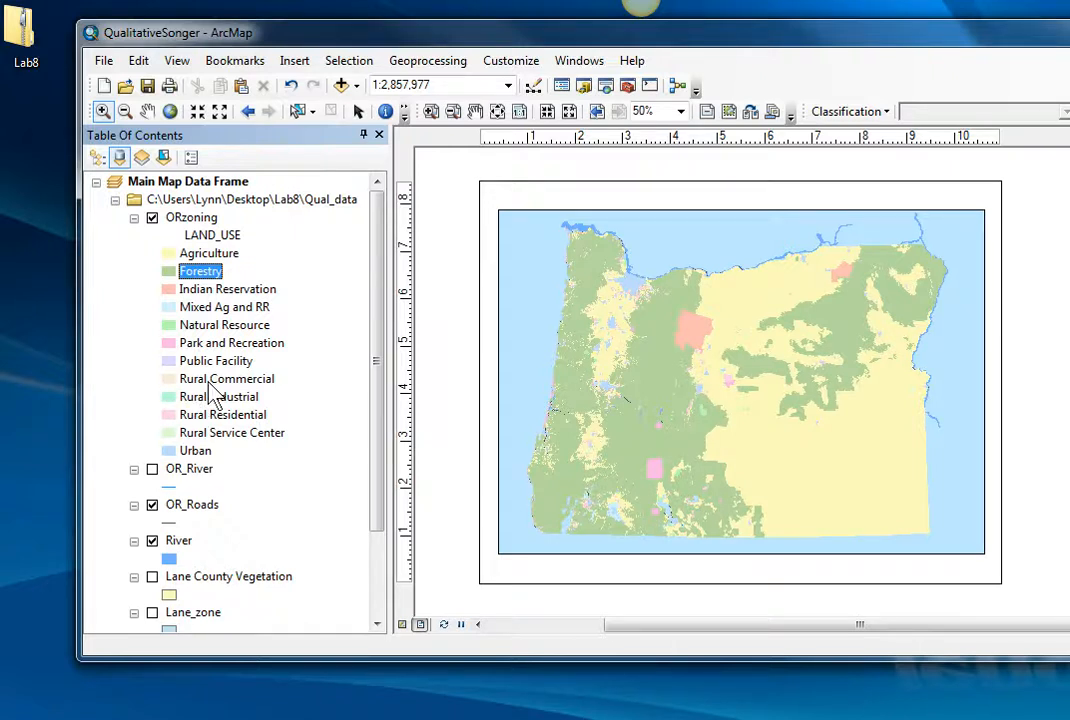
Change the fill color of ORzoning's Rural Commercial category to bright orange.
click(168, 380)
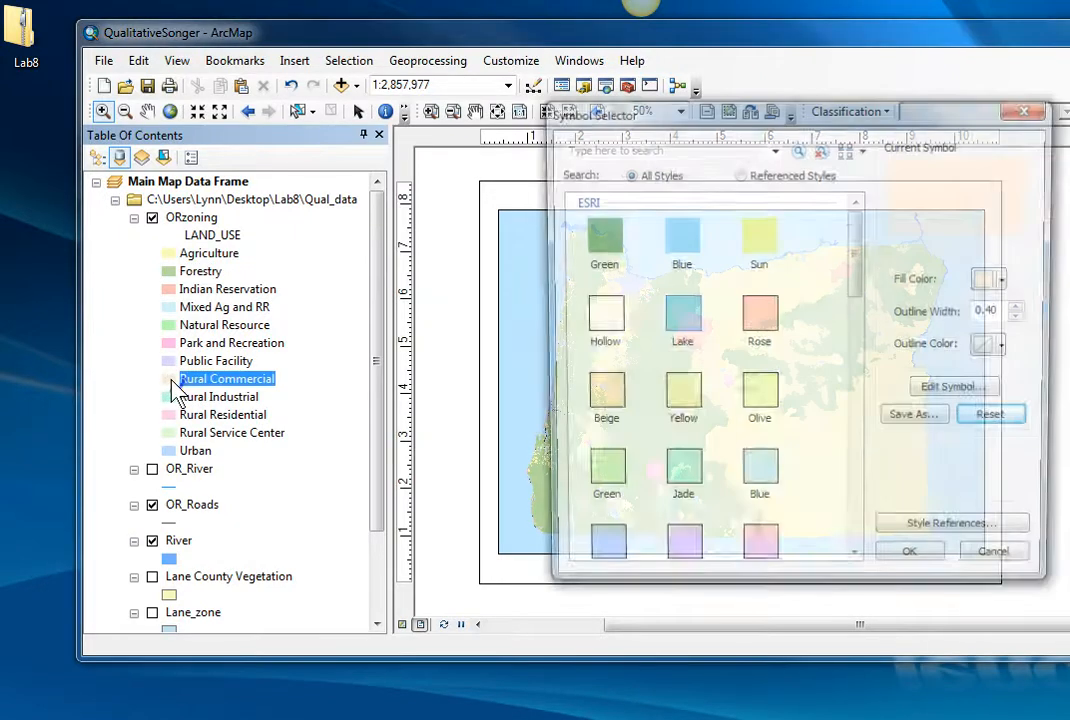
click(1008, 281)
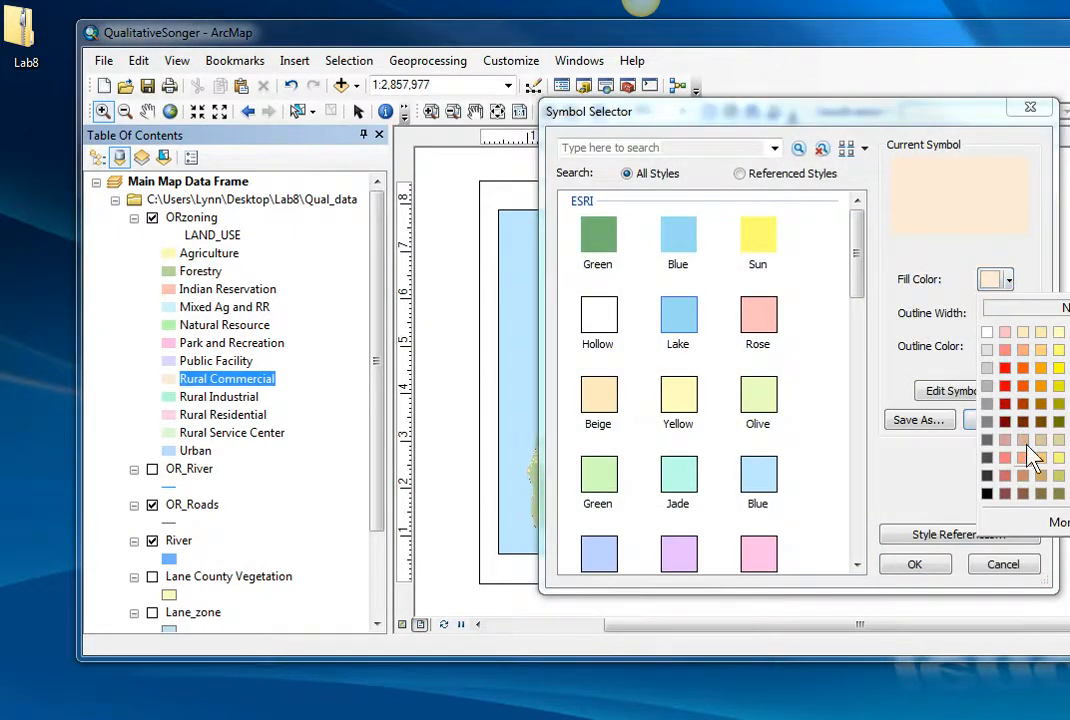
click(1043, 369)
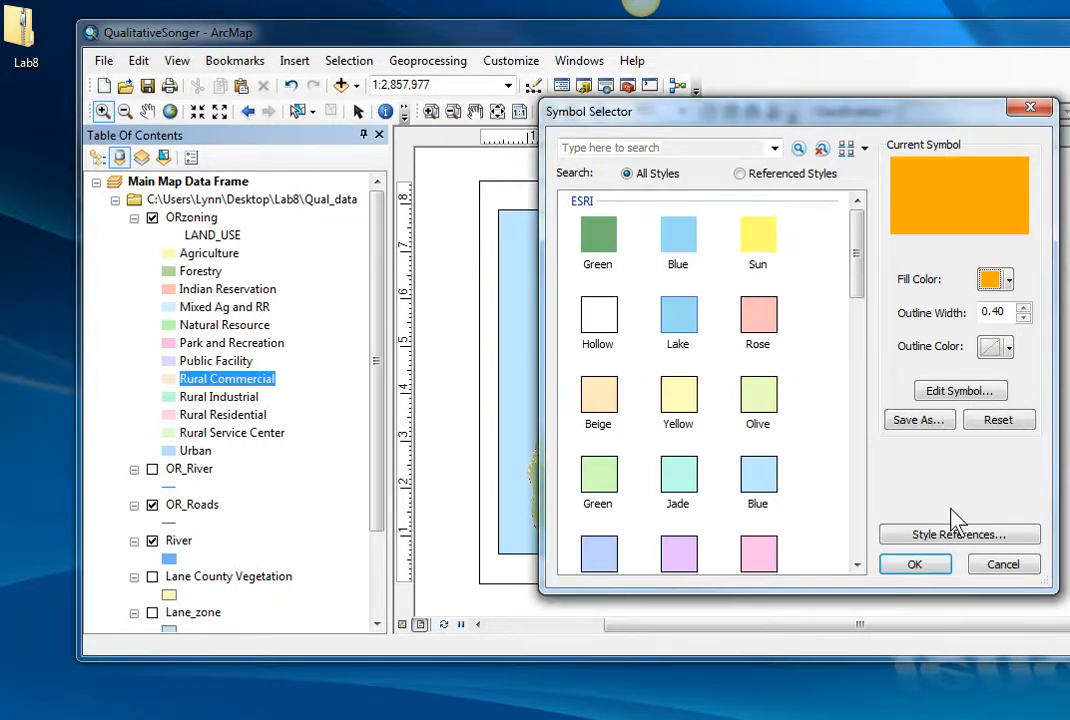
click(914, 564)
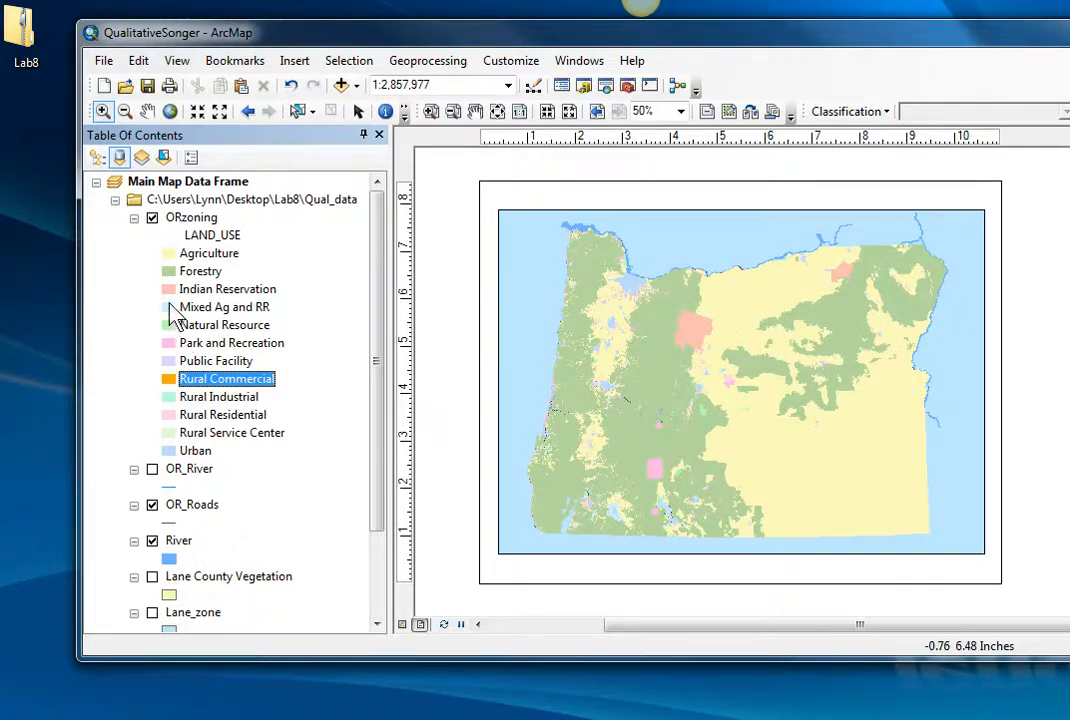
Apply the ESRI Green preset symbol, the darker outline-free green, to ORzoning's Natural Resource category.
double_click(169, 326)
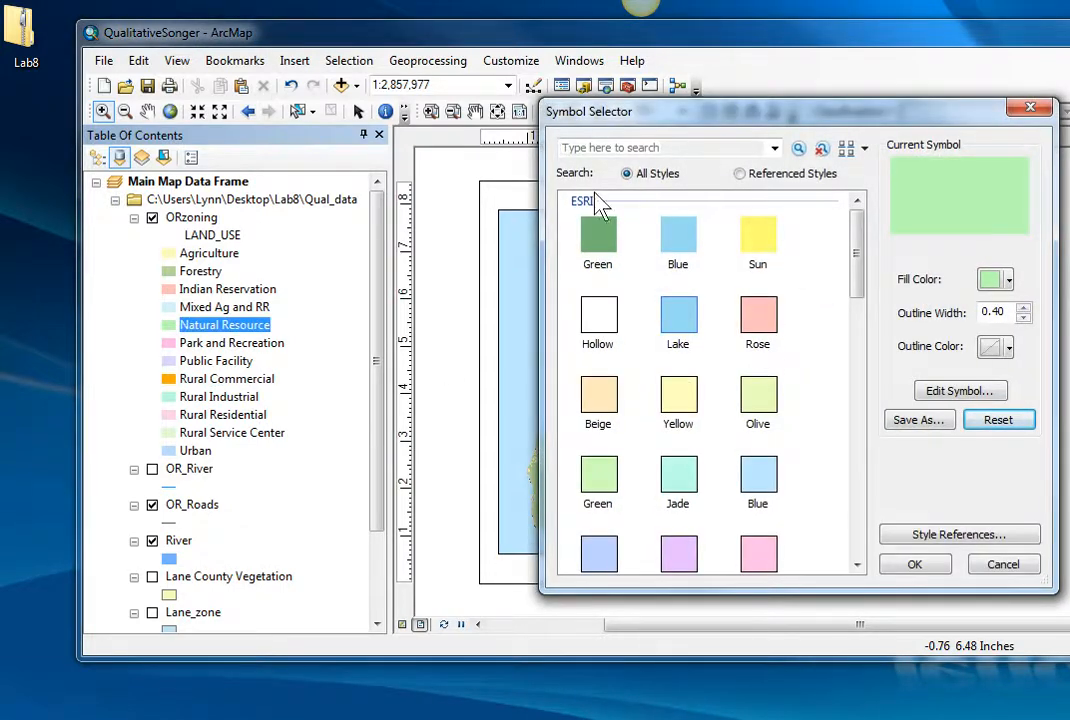
click(601, 248)
click(936, 566)
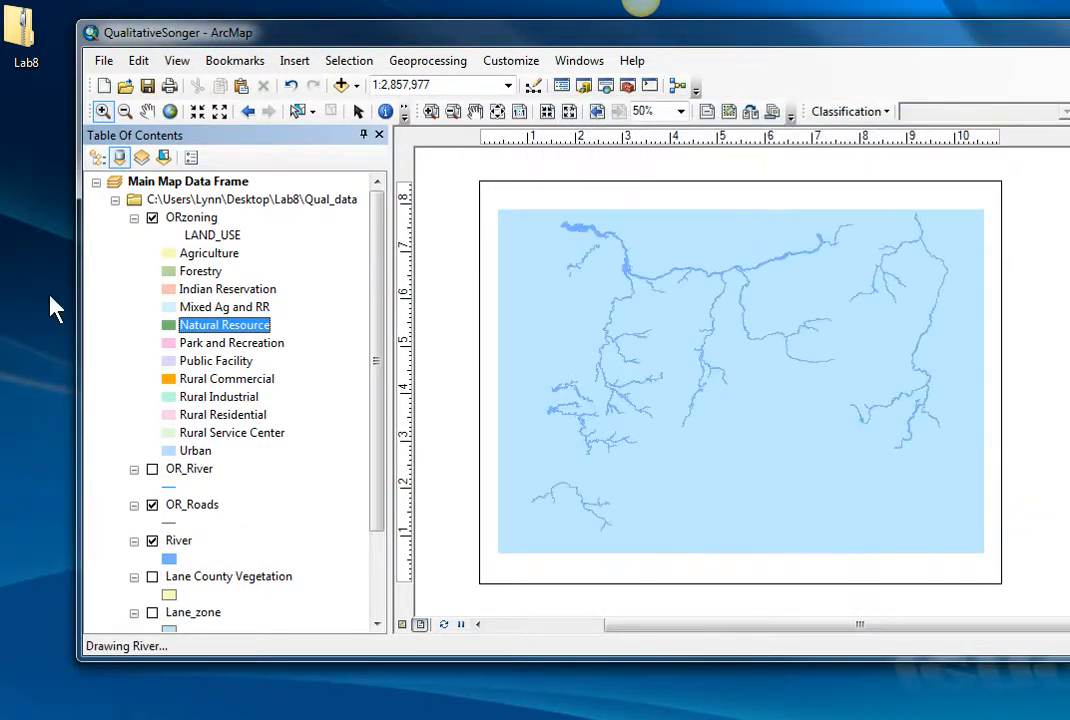
Change the fill color of ORzoning's Urban category to dark gray.
double_click(170, 452)
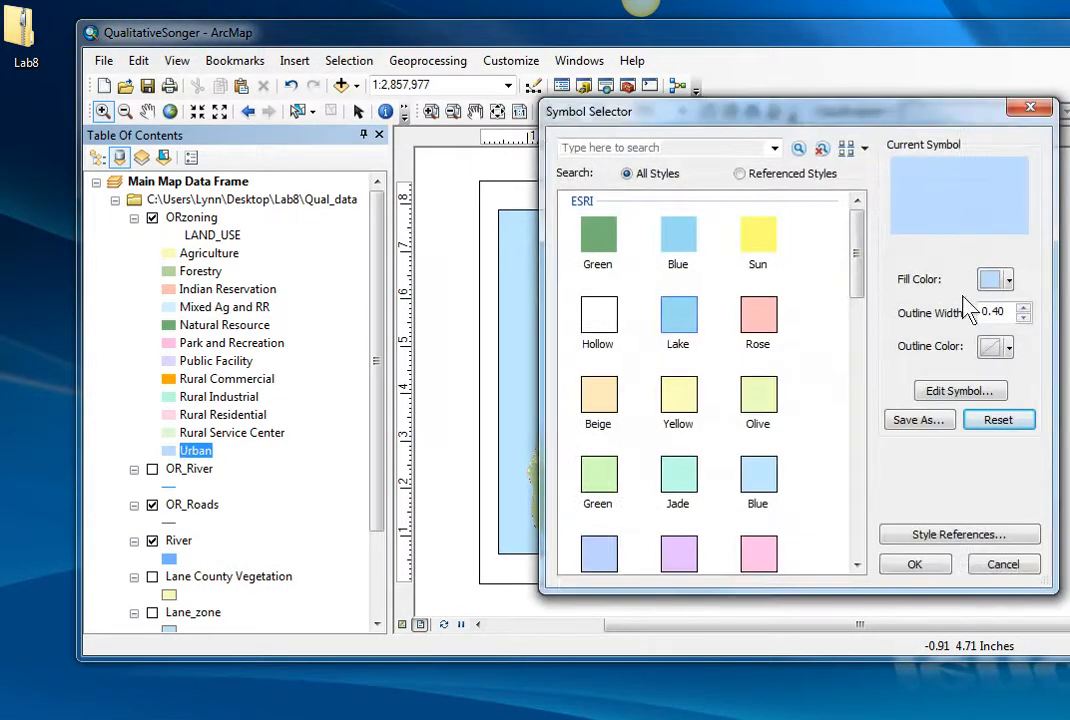
click(997, 281)
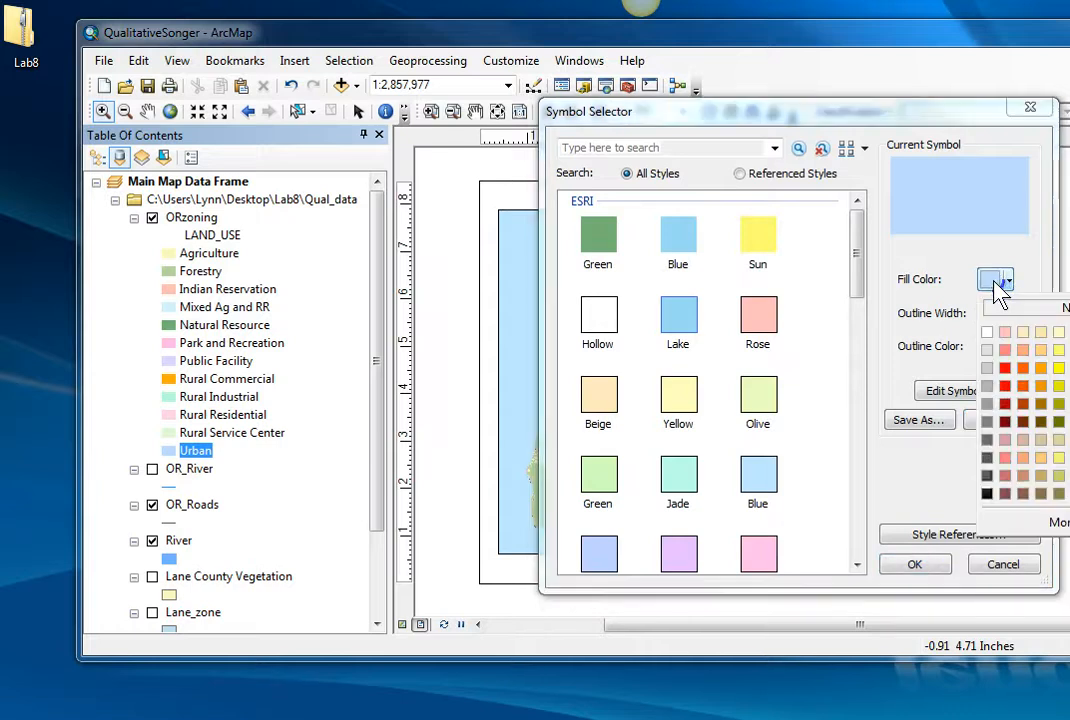
click(990, 422)
click(914, 564)
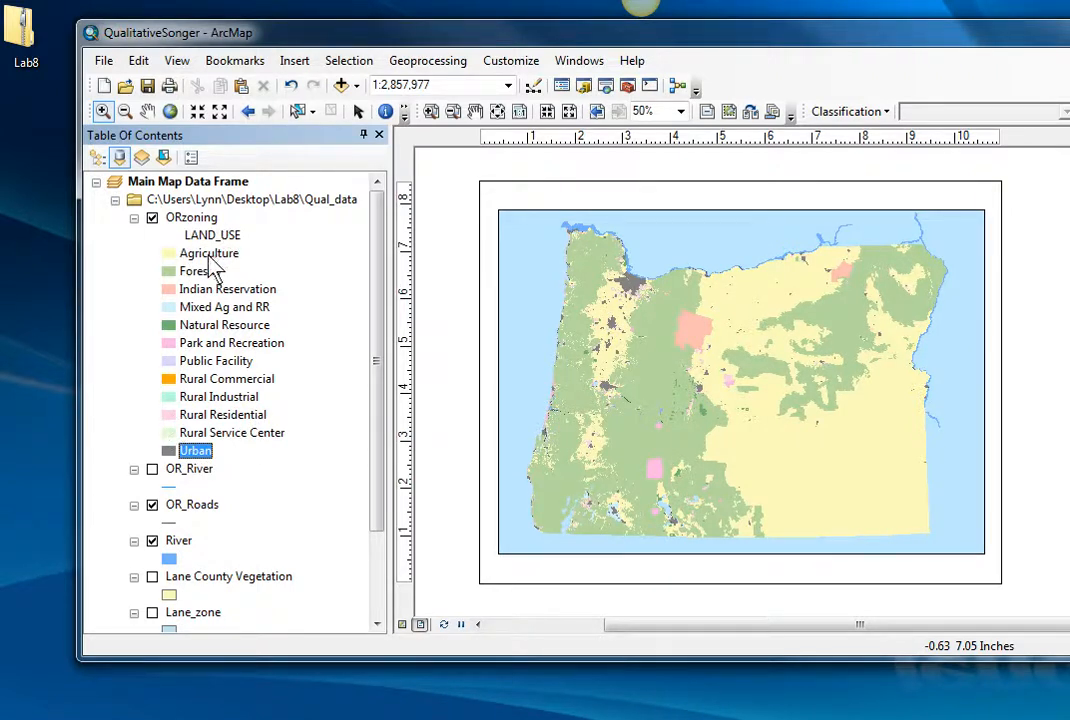
double_click(206, 219)
right_click(206, 220)
click(230, 277)
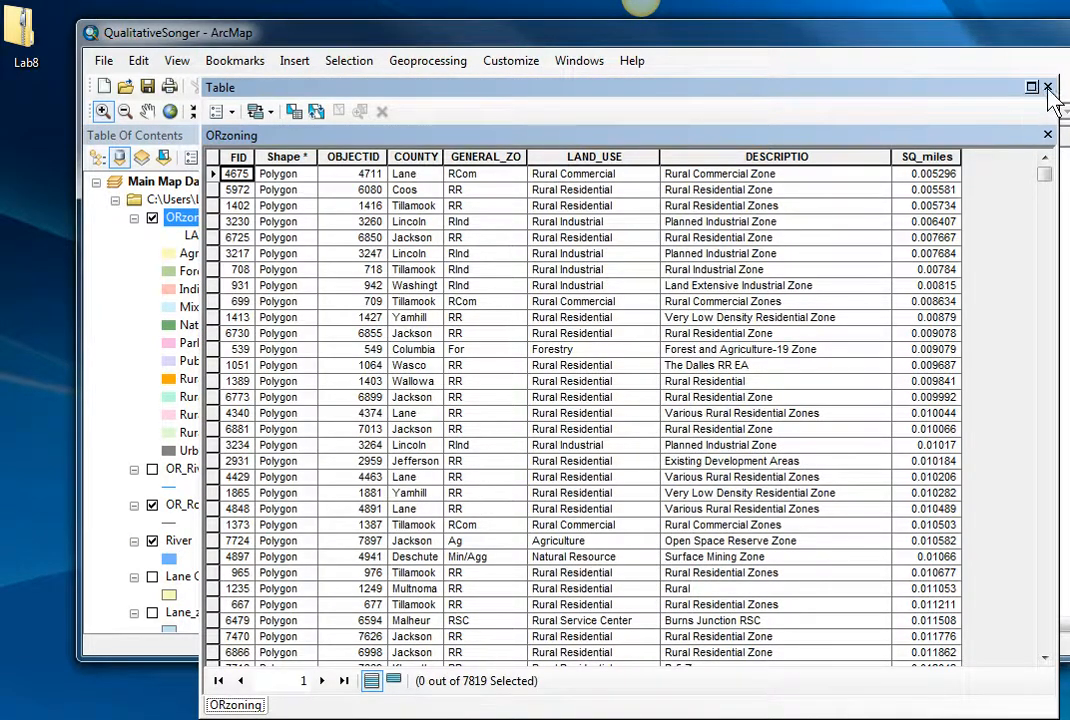
click(1047, 88)
In ORzoning's symbology properties, move the Urban category up the list to directly below Forestry.
right_click(180, 218)
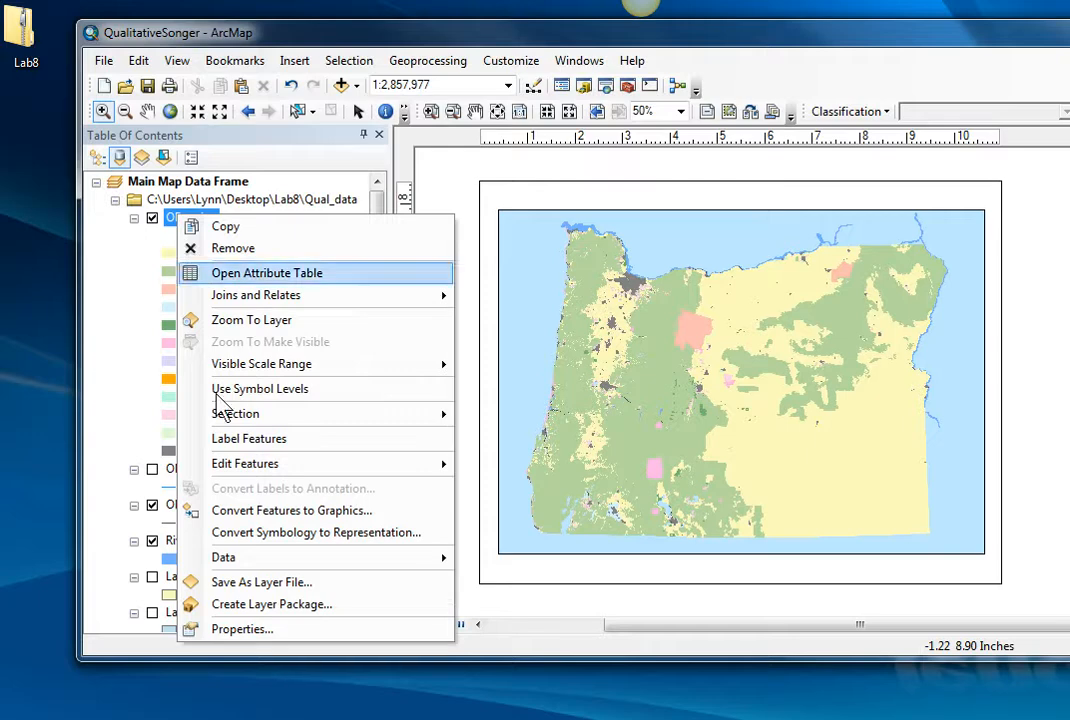
click(275, 637)
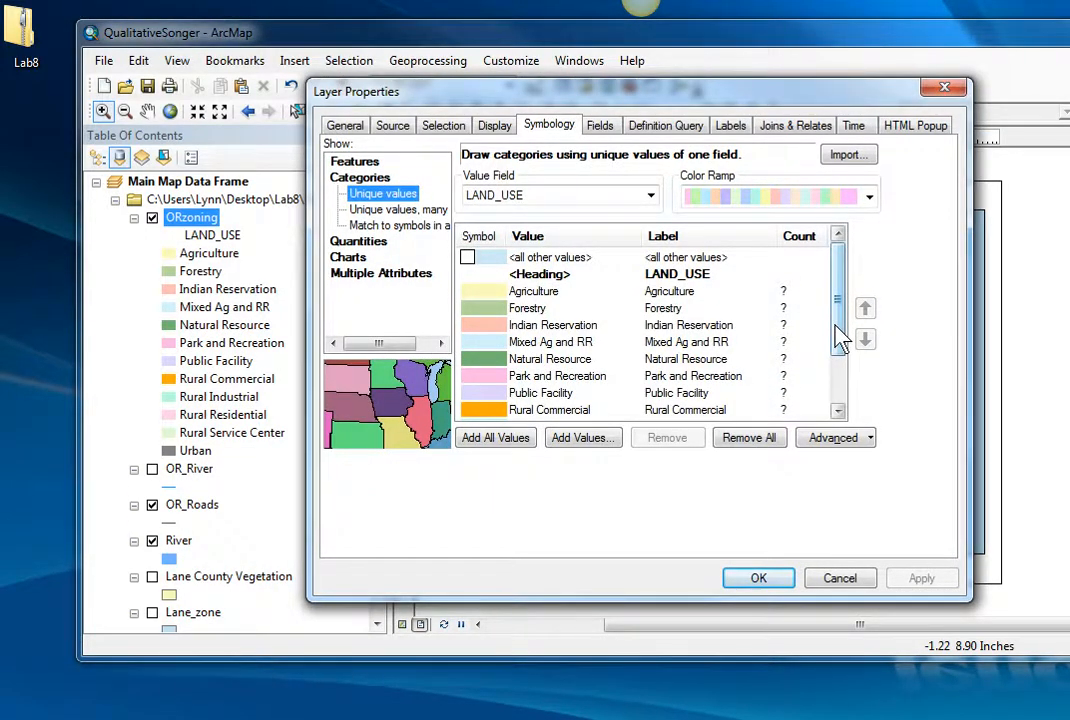
scroll(838, 338, down, 2)
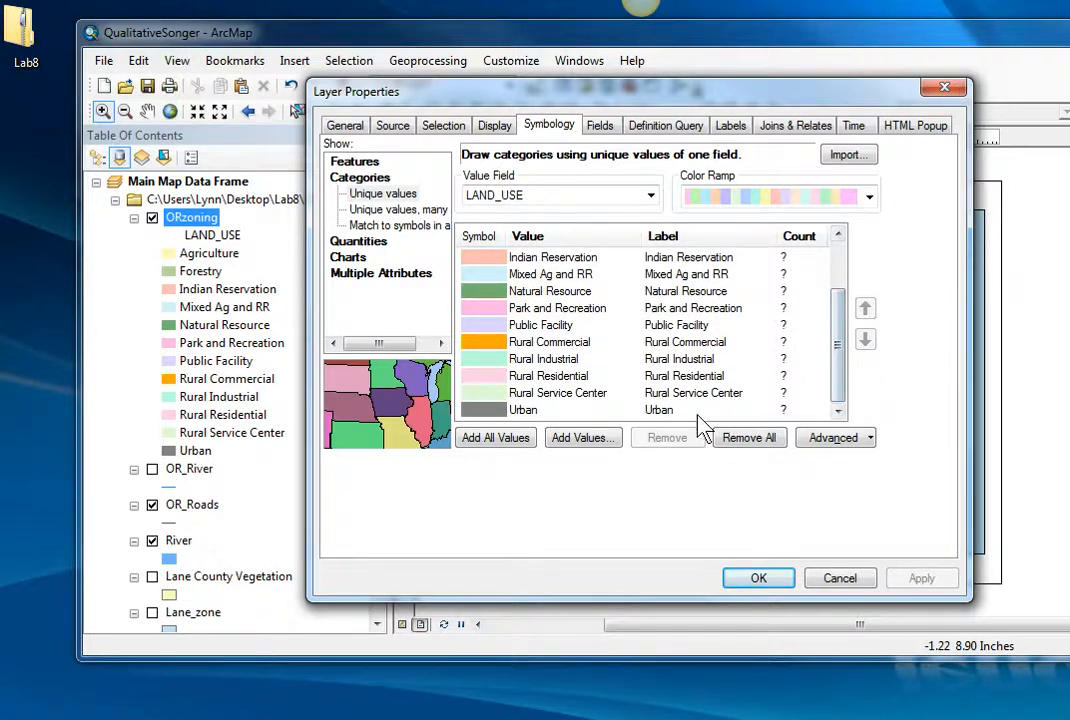
click(690, 410)
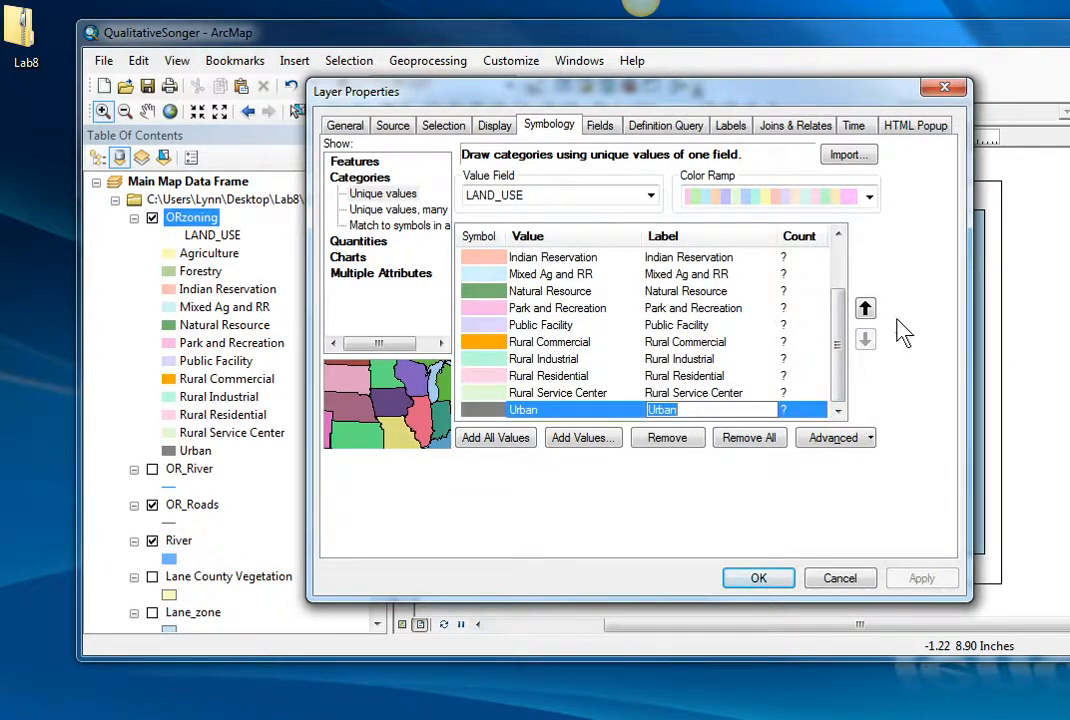
click(865, 308)
click(865, 308)
click(865, 308)
click(865, 308)
click(865, 308)
click(865, 308)
click(865, 308)
click(865, 308)
click(865, 308)
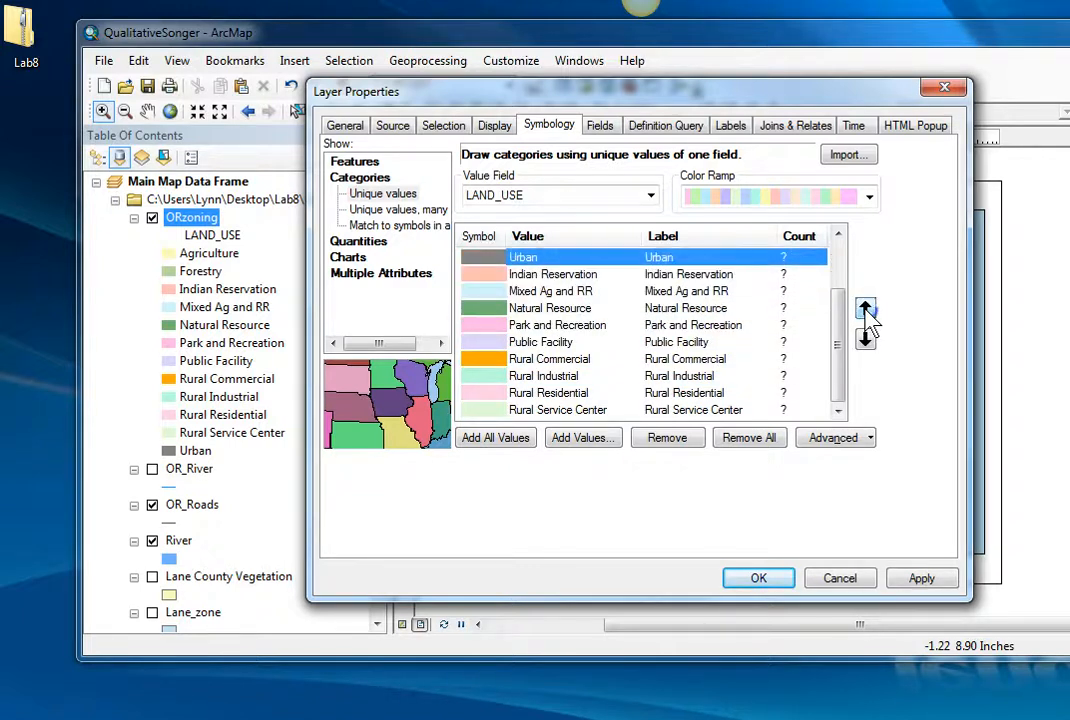
Move the Mixed Ag and RR category up to directly below Agriculture and accept the layer properties.
click(687, 292)
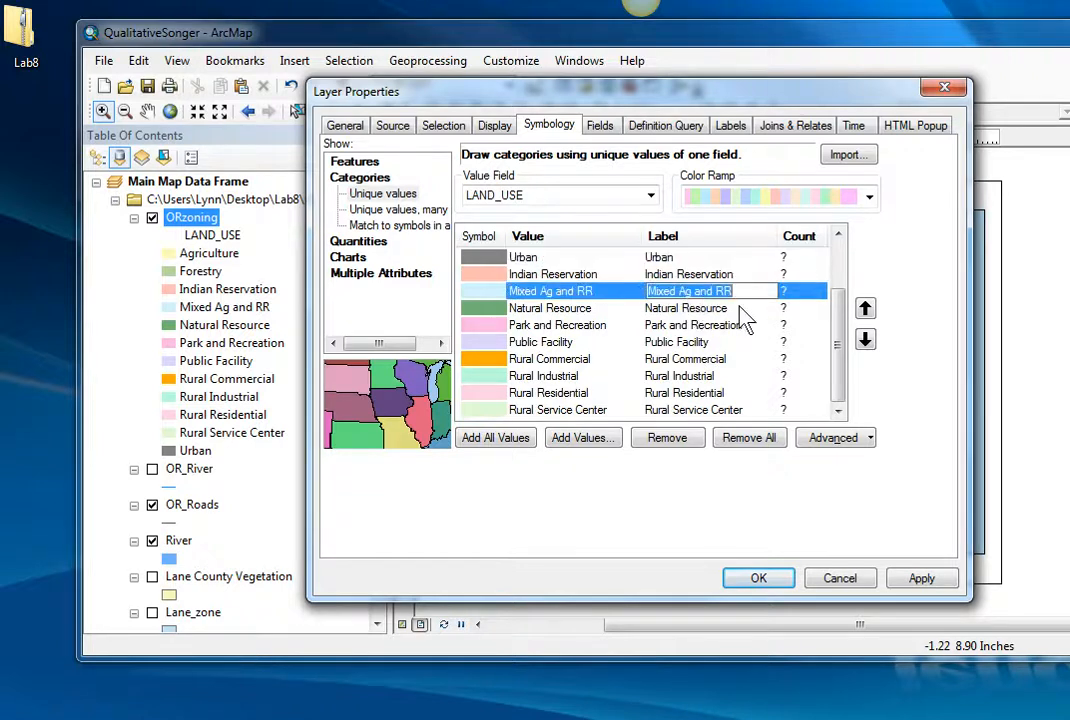
drag(837, 338, 843, 285)
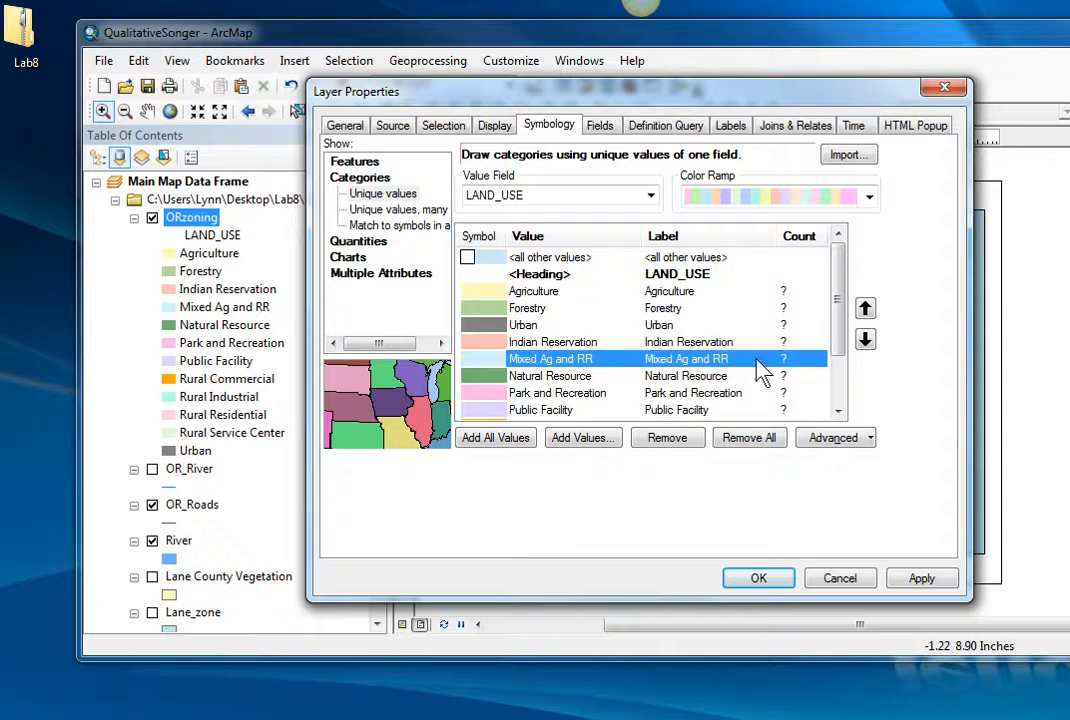
click(865, 310)
click(865, 310)
click(866, 310)
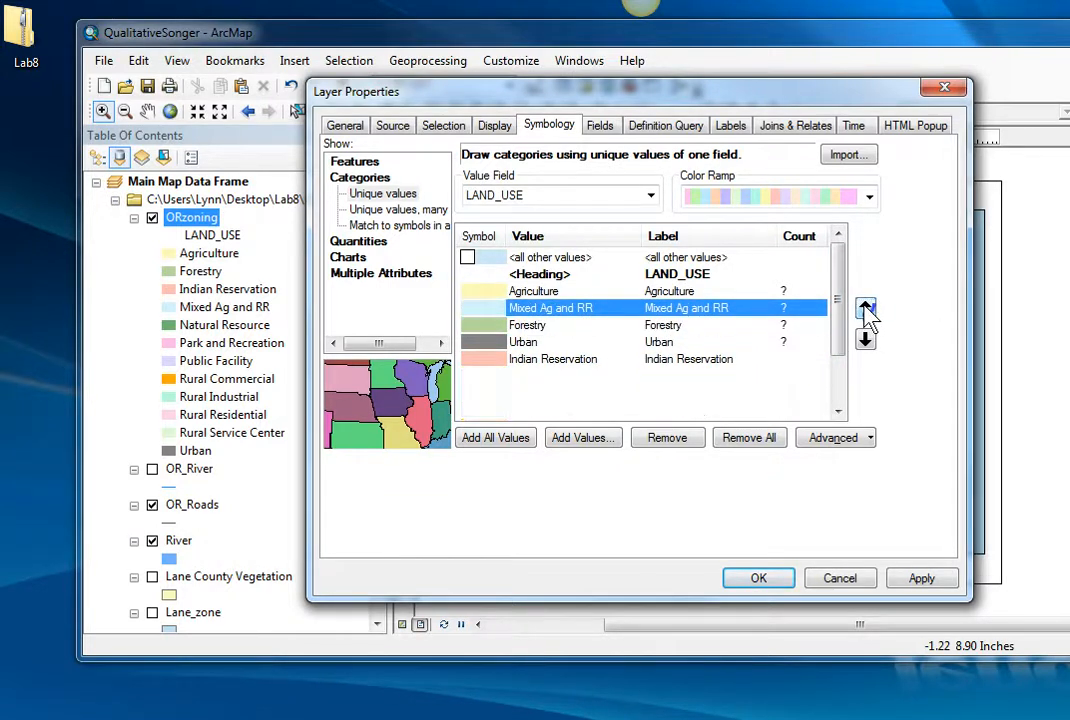
drag(842, 333, 800, 571)
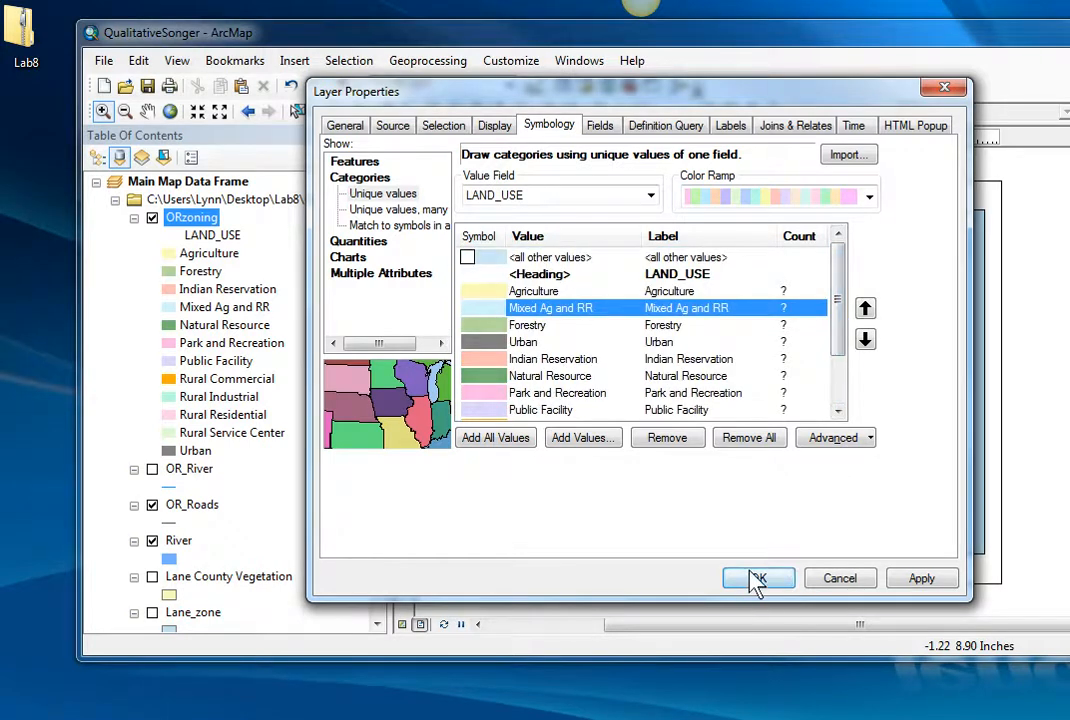
click(757, 579)
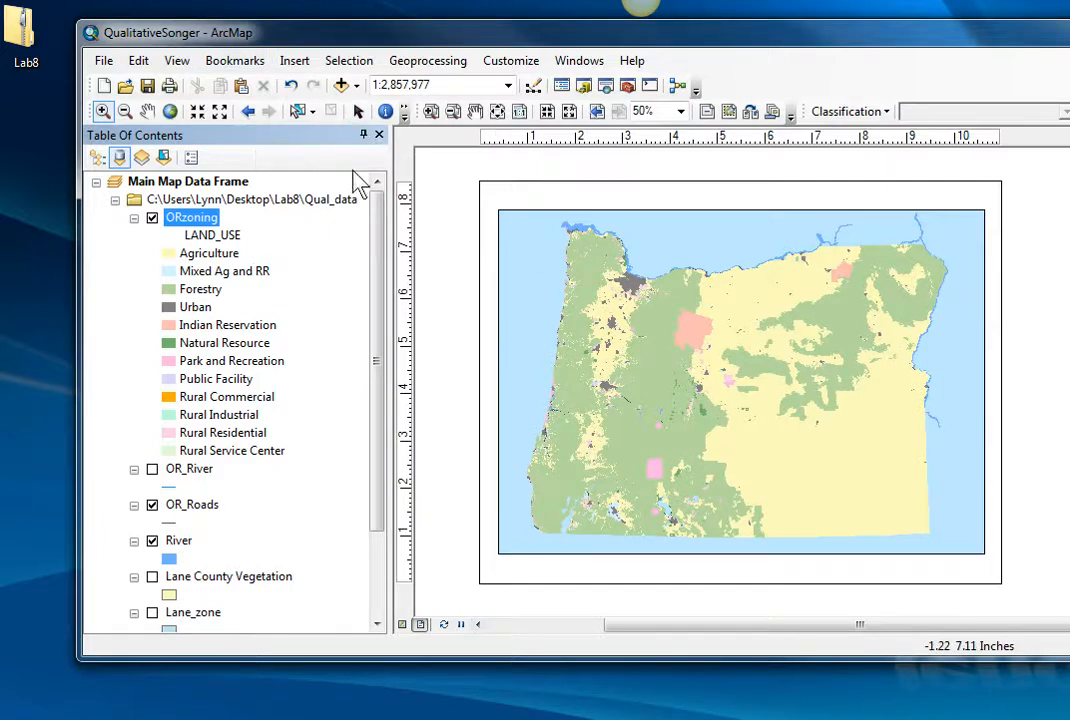
Insert a single-column legend of ORzoning, OR_Roads and River with default wizard settings and place it over southeastern Oregon.
click(296, 61)
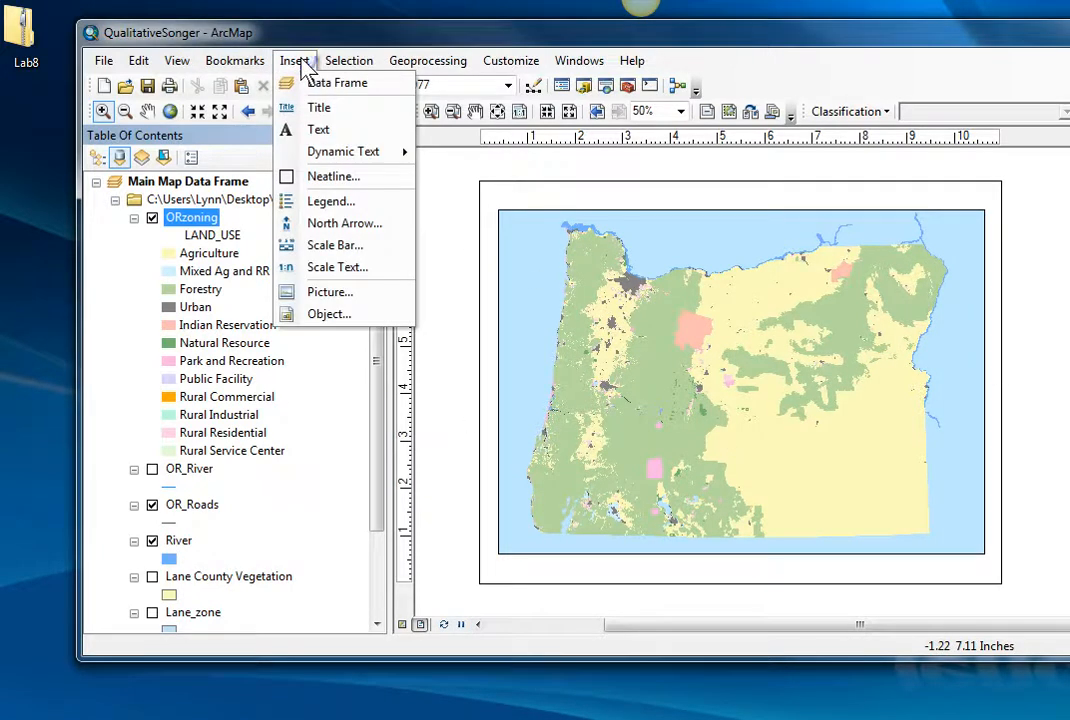
click(335, 201)
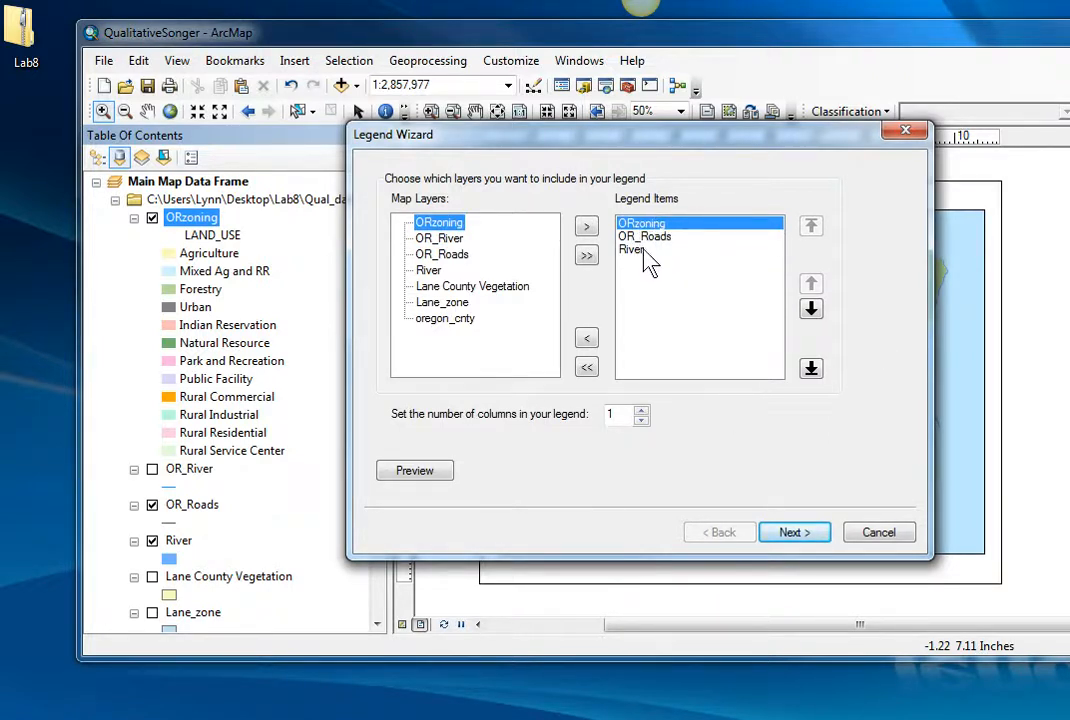
click(790, 532)
click(790, 532)
click(790, 532)
click(800, 532)
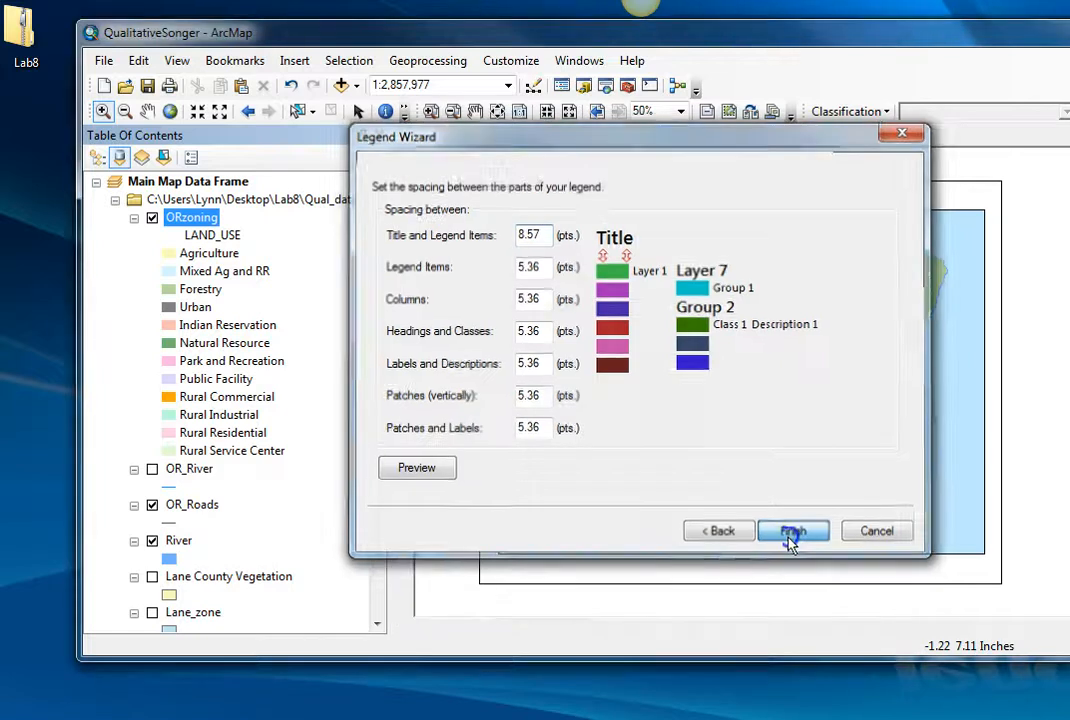
click(792, 532)
drag(698, 326, 875, 433)
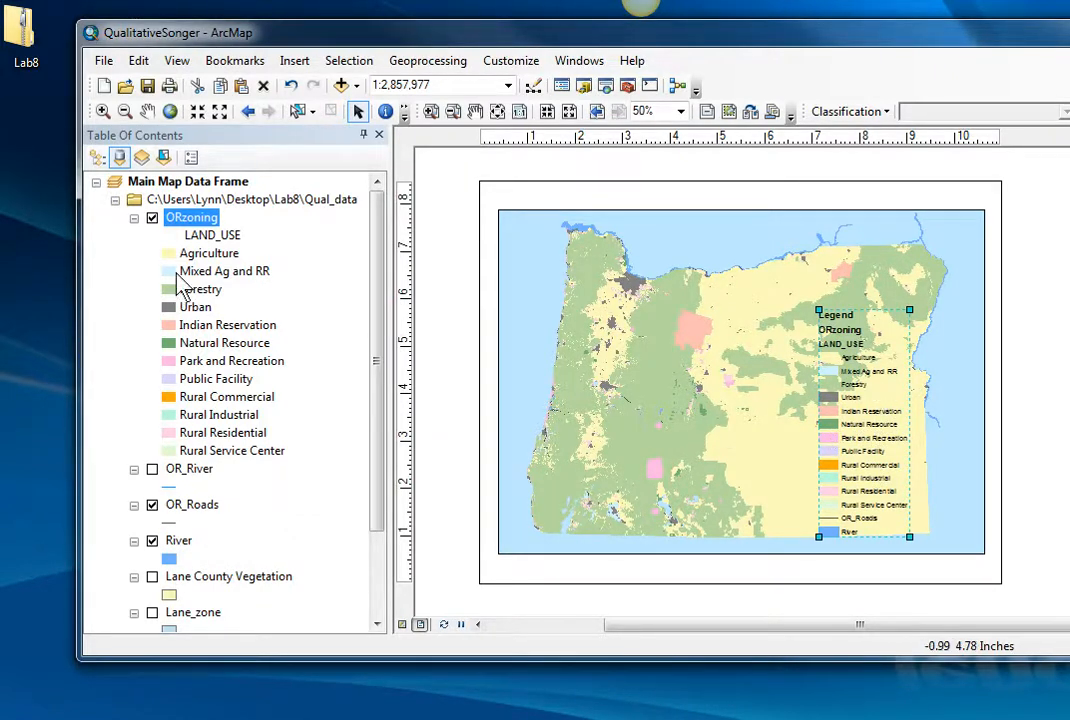
click(232, 238)
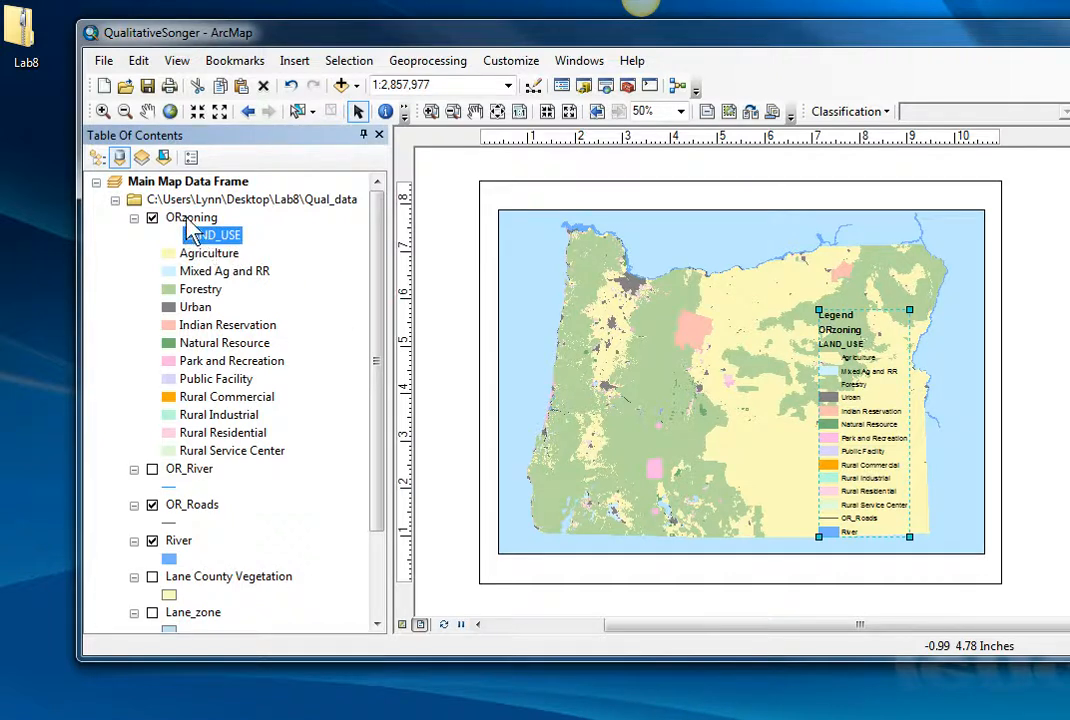
right_click(186, 219)
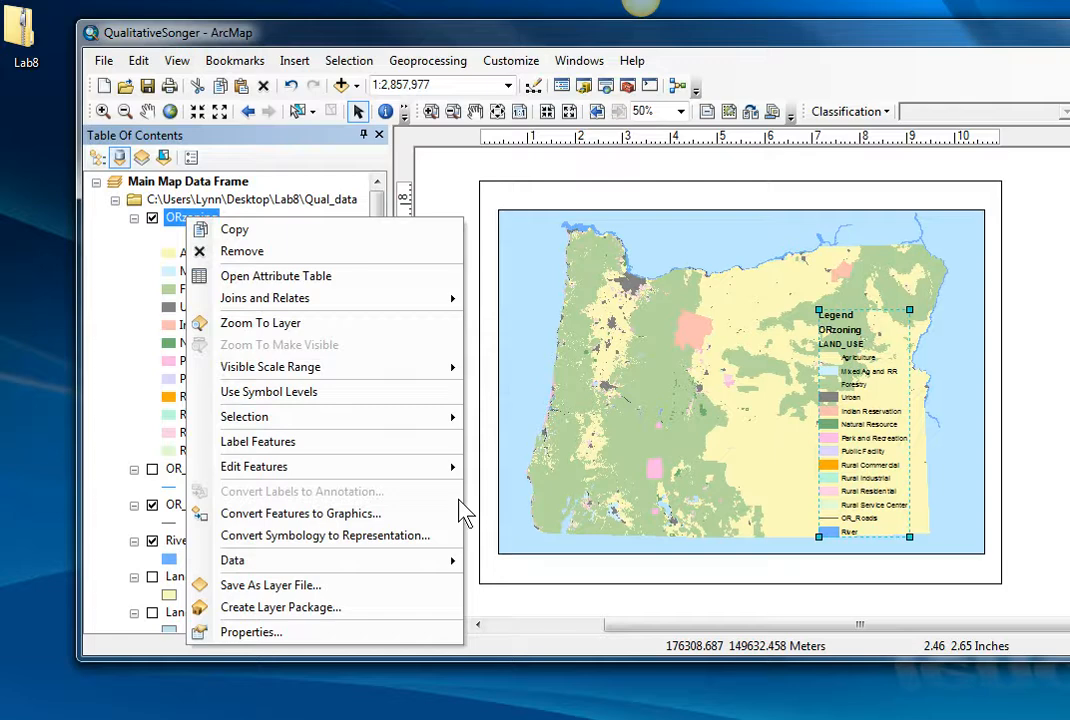
click(893, 378)
click(881, 383)
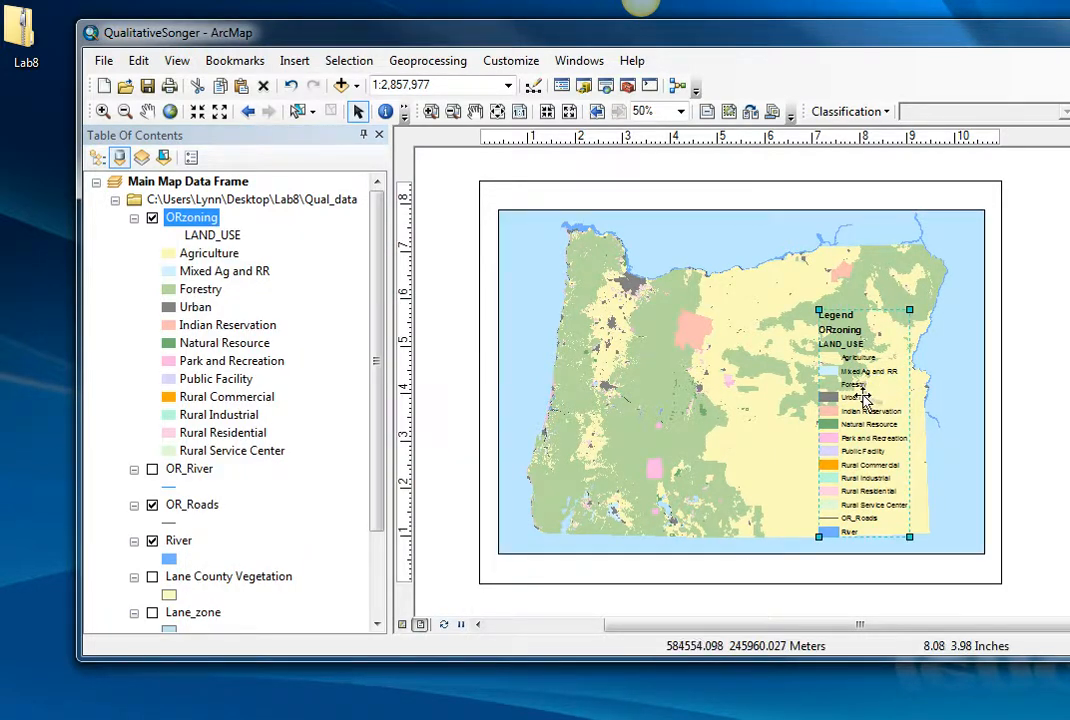
Set the ORzoning item's column count in the legend to 3, apply it and close the legend properties.
double_click(866, 400)
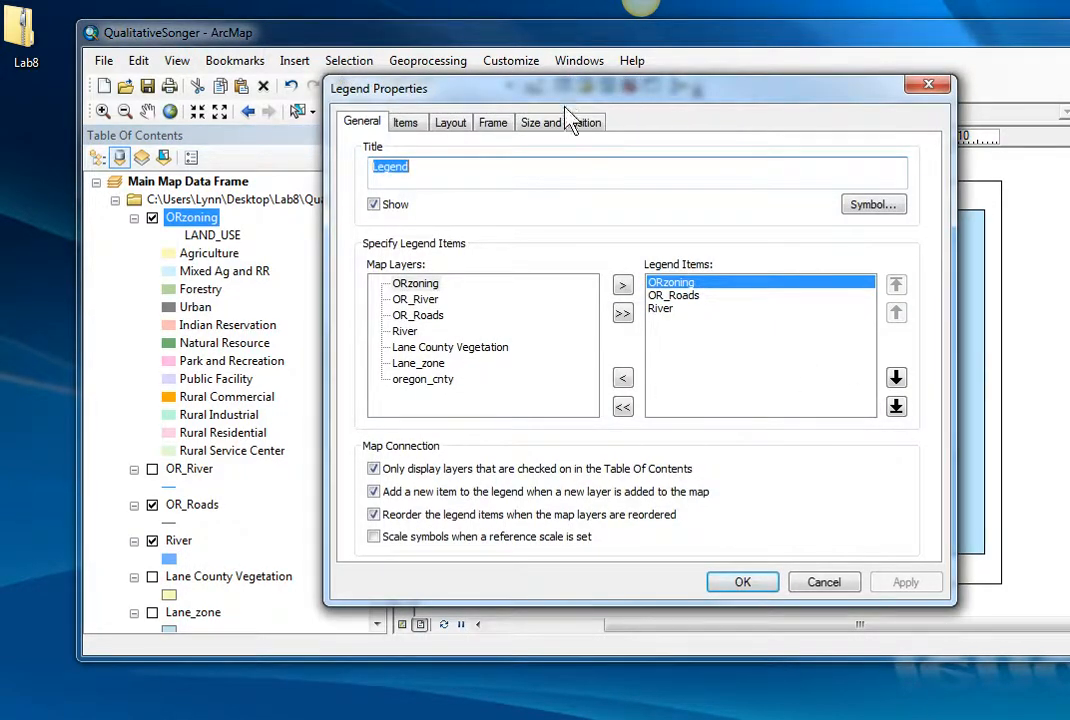
drag(563, 90, 343, 93)
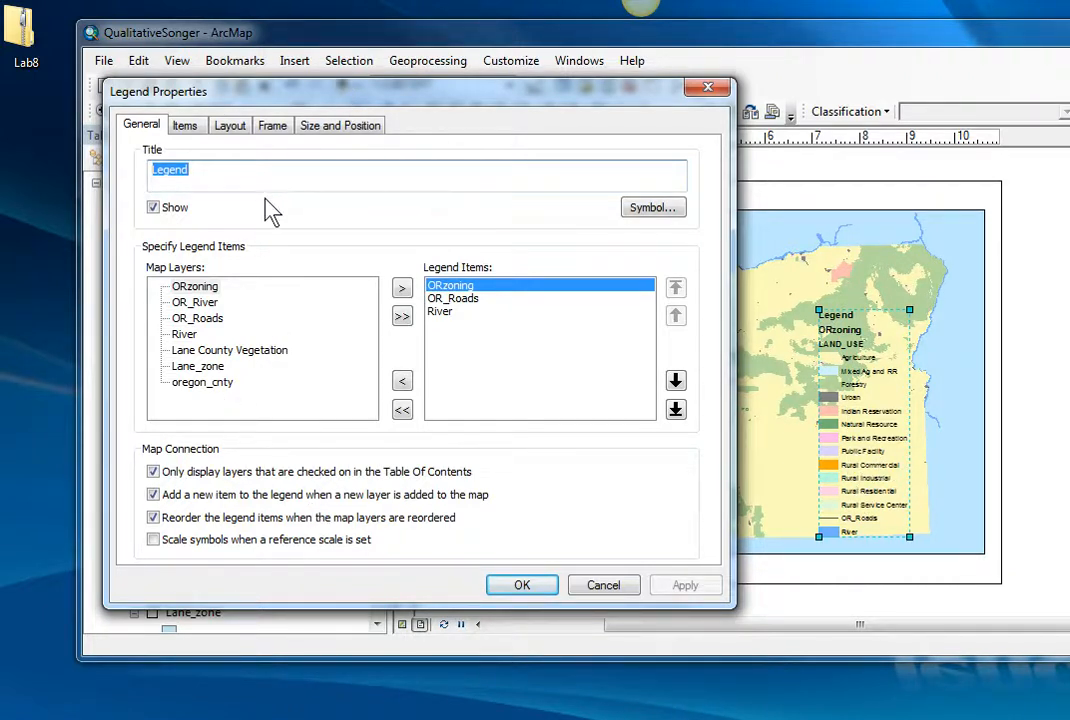
click(183, 128)
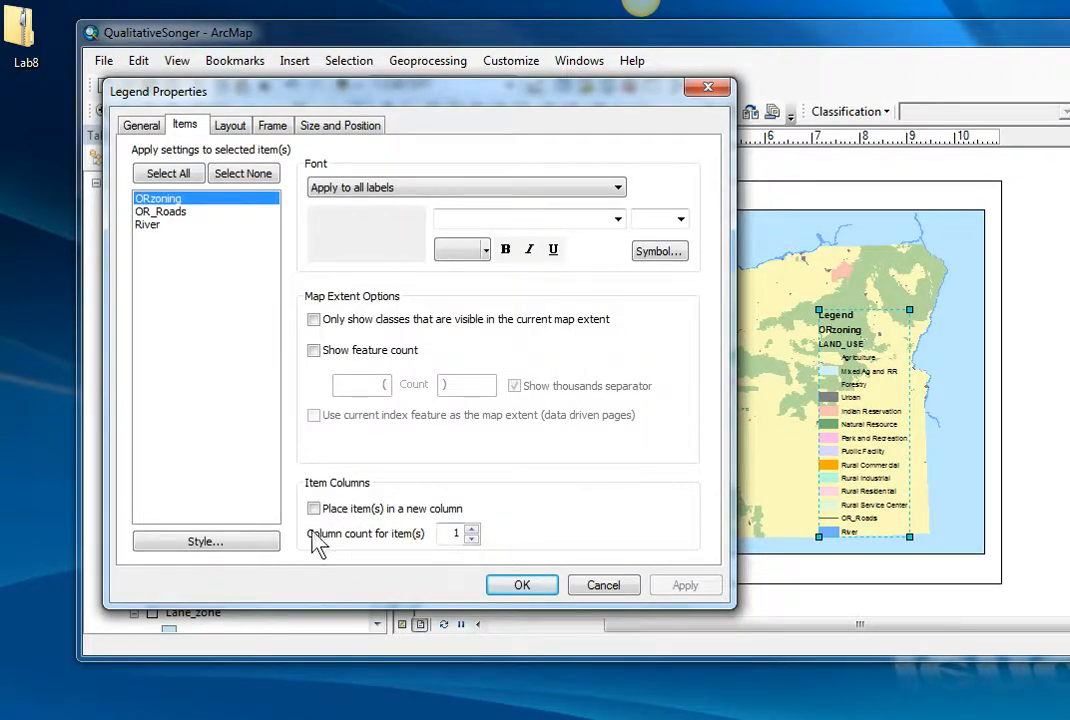
click(471, 529)
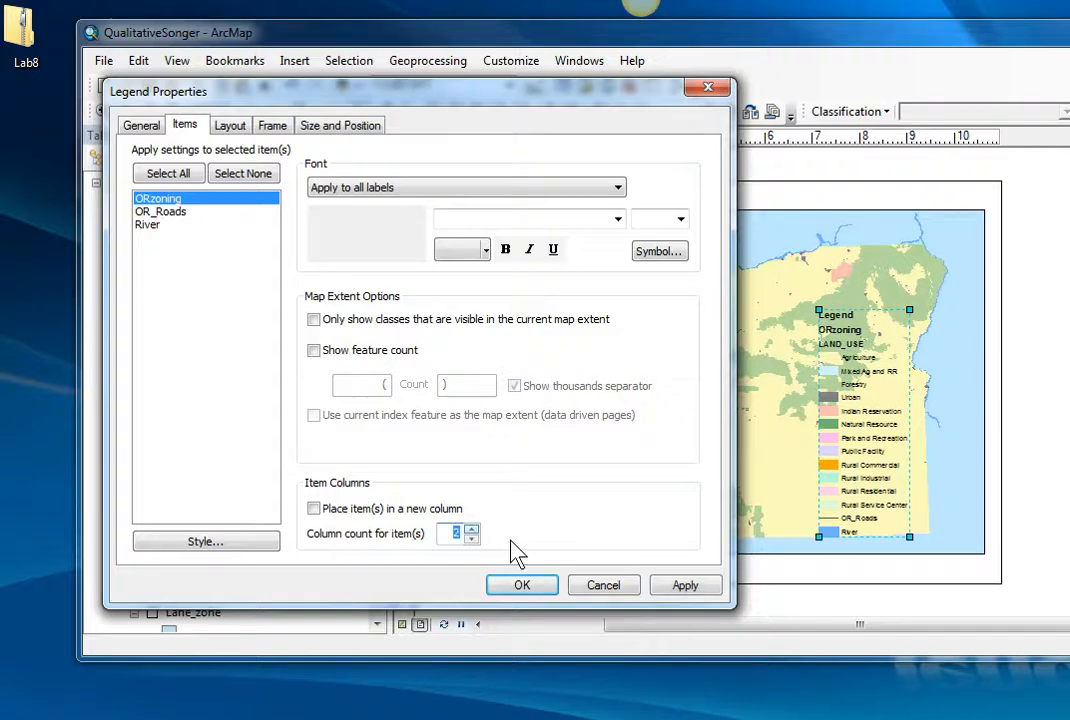
click(685, 585)
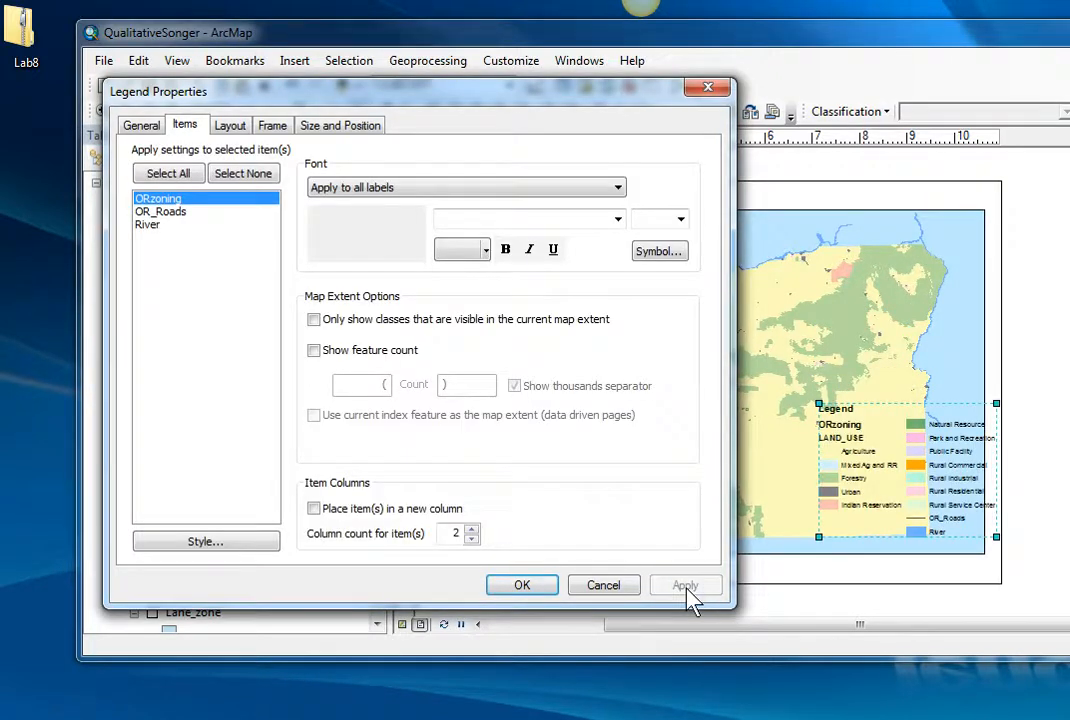
click(471, 538)
click(688, 585)
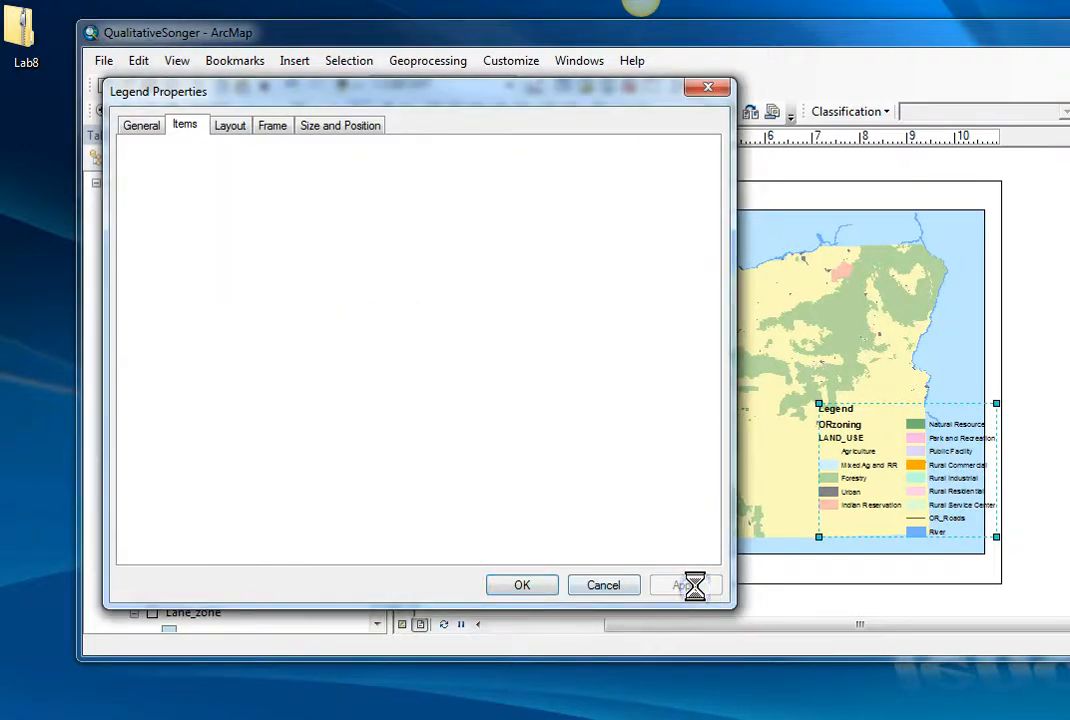
click(706, 90)
Move the three-column legend to the map frame's southeast corner and shrink it to fit inside the frame.
drag(938, 490, 844, 492)
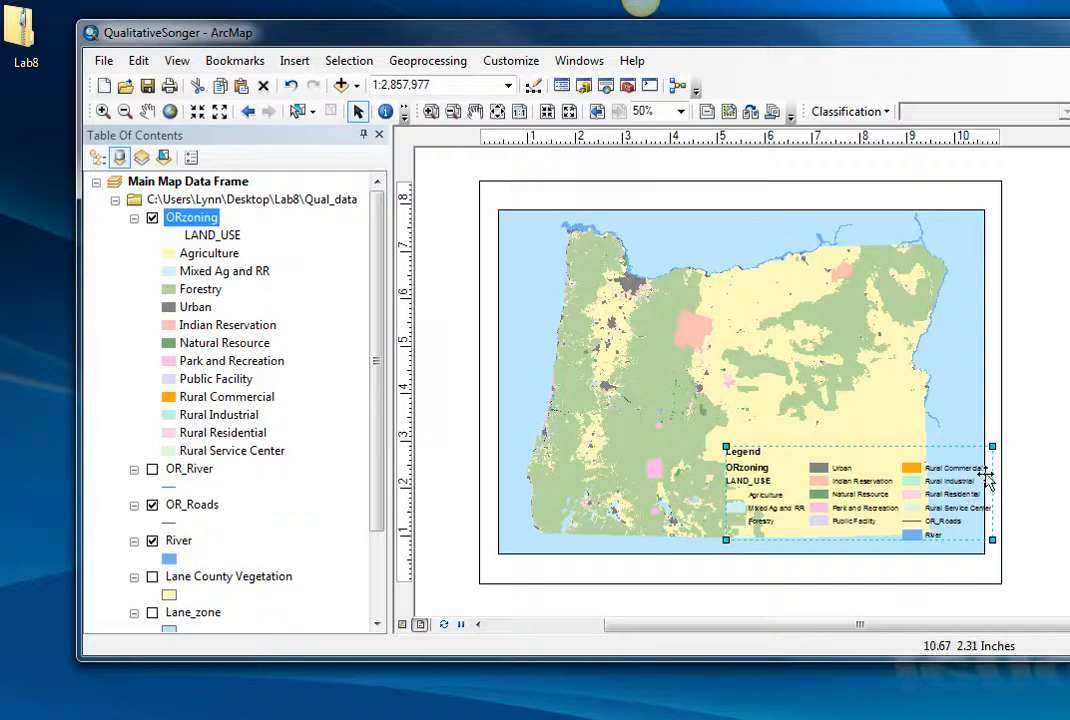
drag(992, 445, 945, 463)
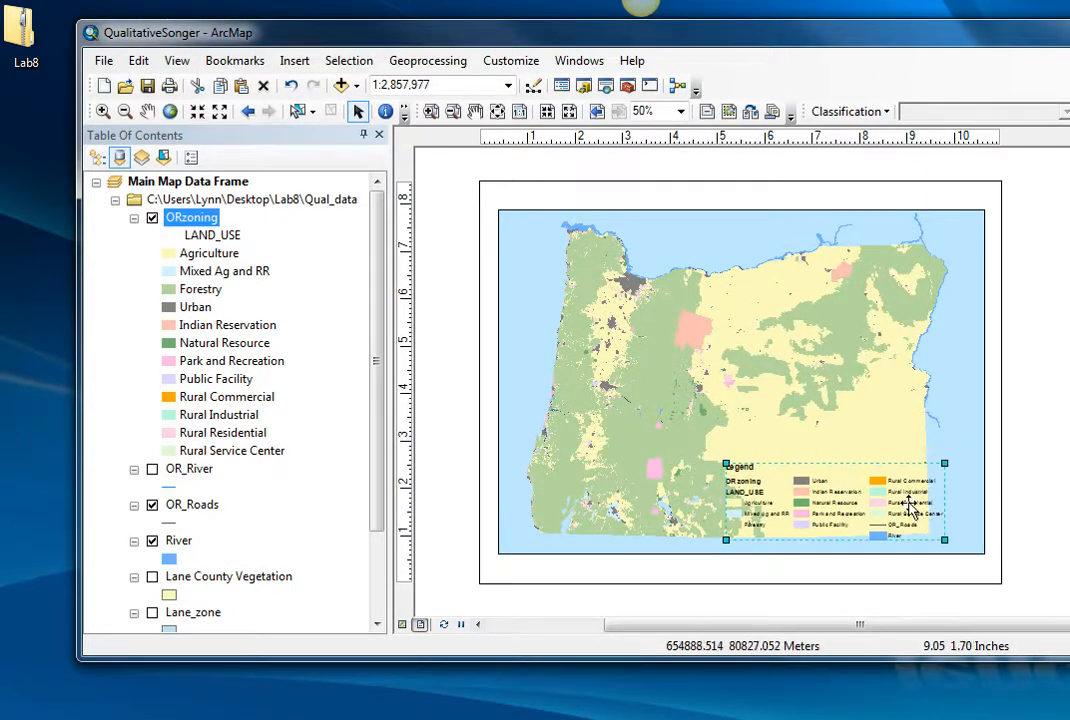
click(914, 496)
View the layout page at 100% around the legend and open the legend's properties.
drag(820, 55, 712, 34)
click(573, 90)
click(548, 134)
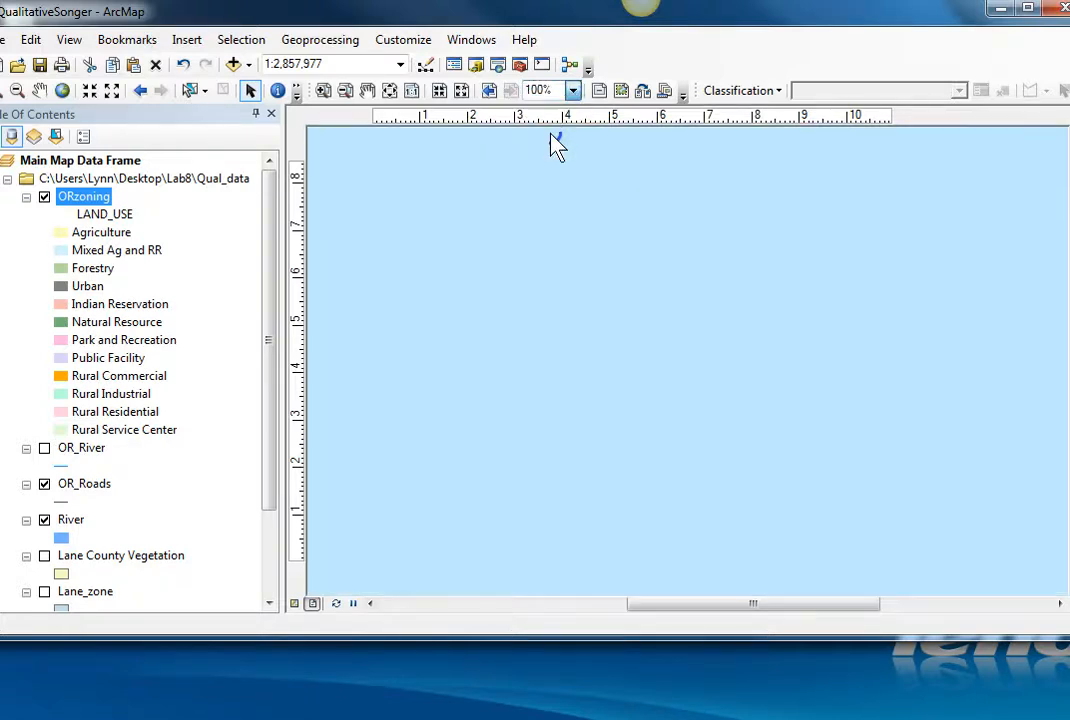
drag(744, 607, 795, 614)
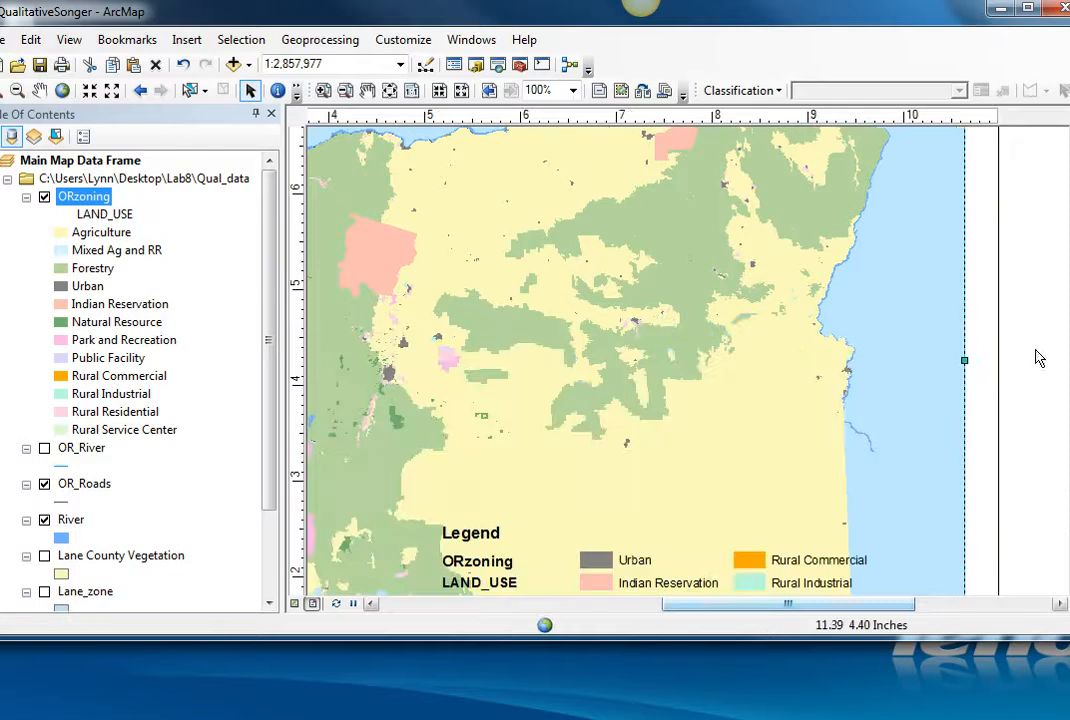
drag(1069, 378, 1069, 470)
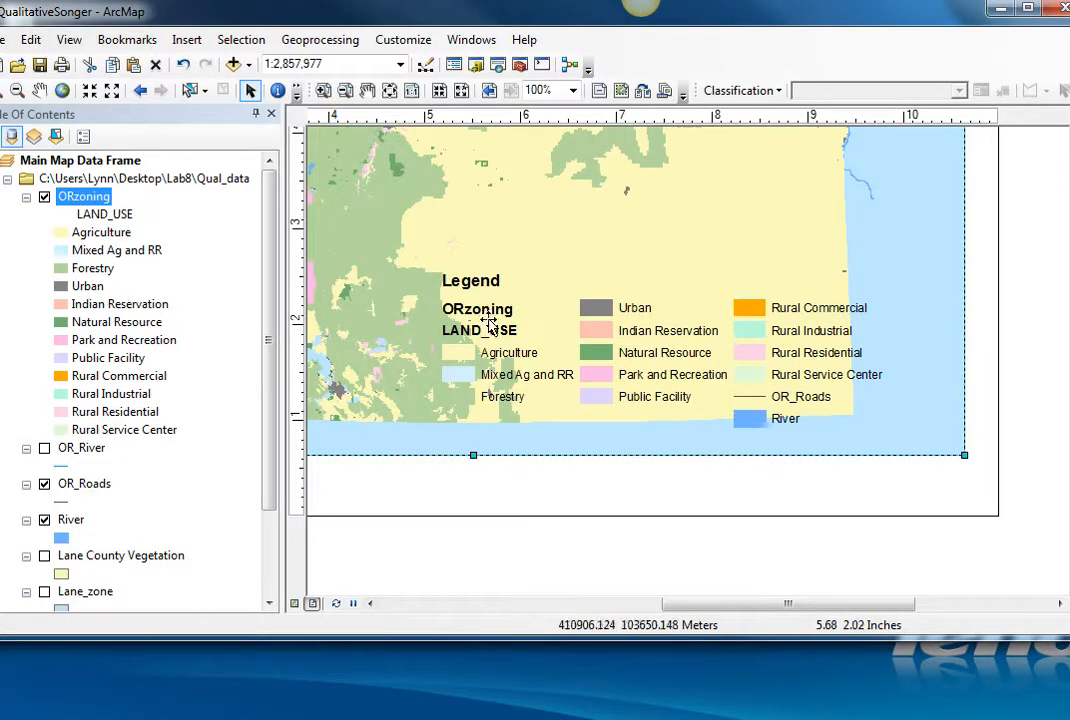
click(507, 360)
double_click(660, 366)
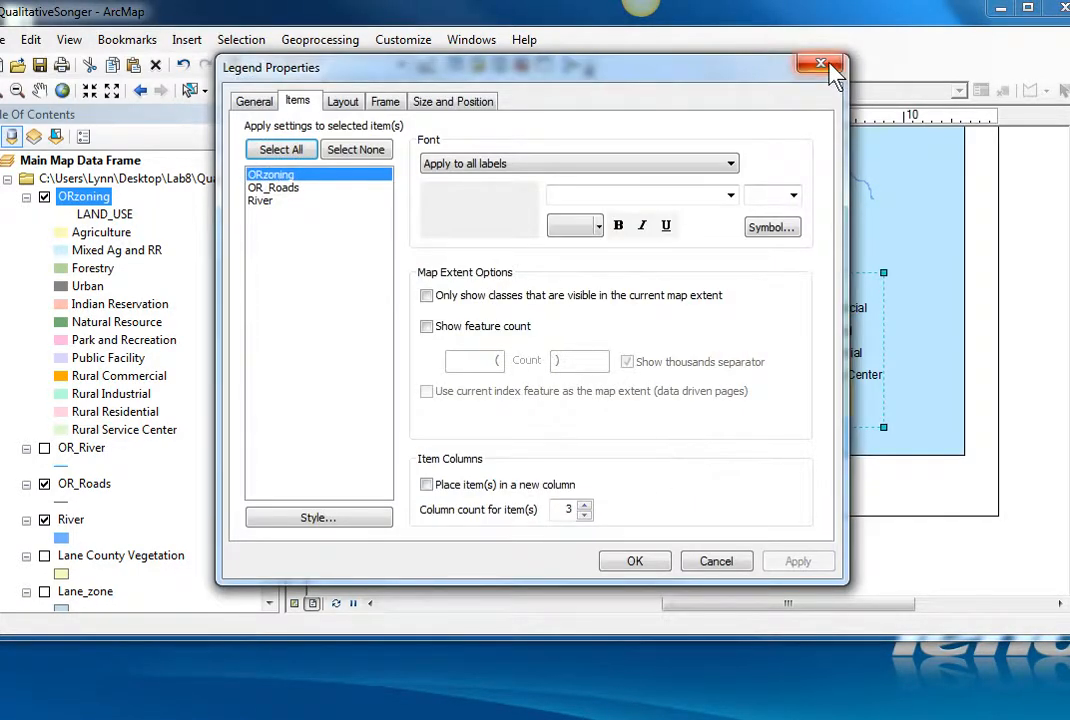
click(822, 66)
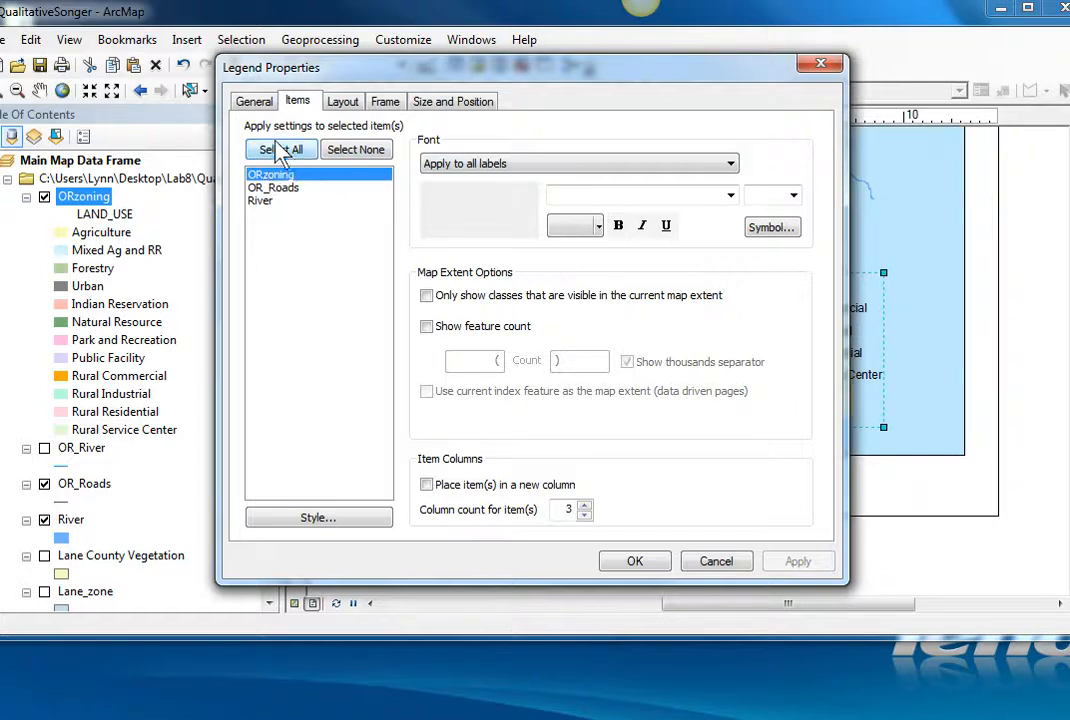
click(256, 102)
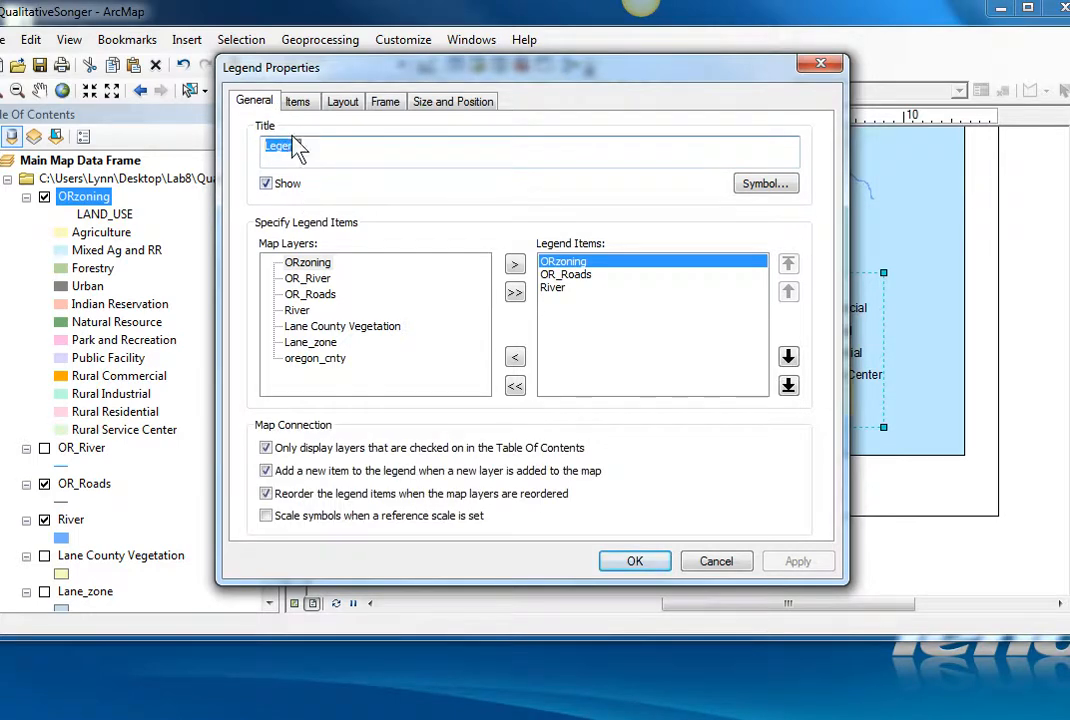
click(305, 110)
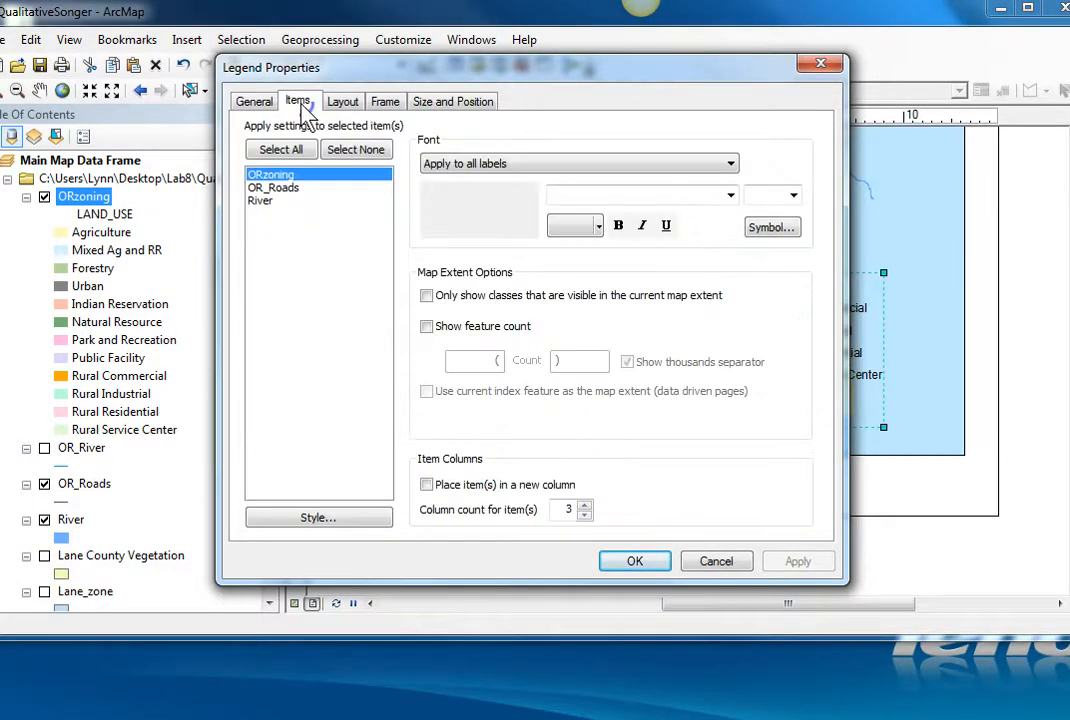
click(352, 110)
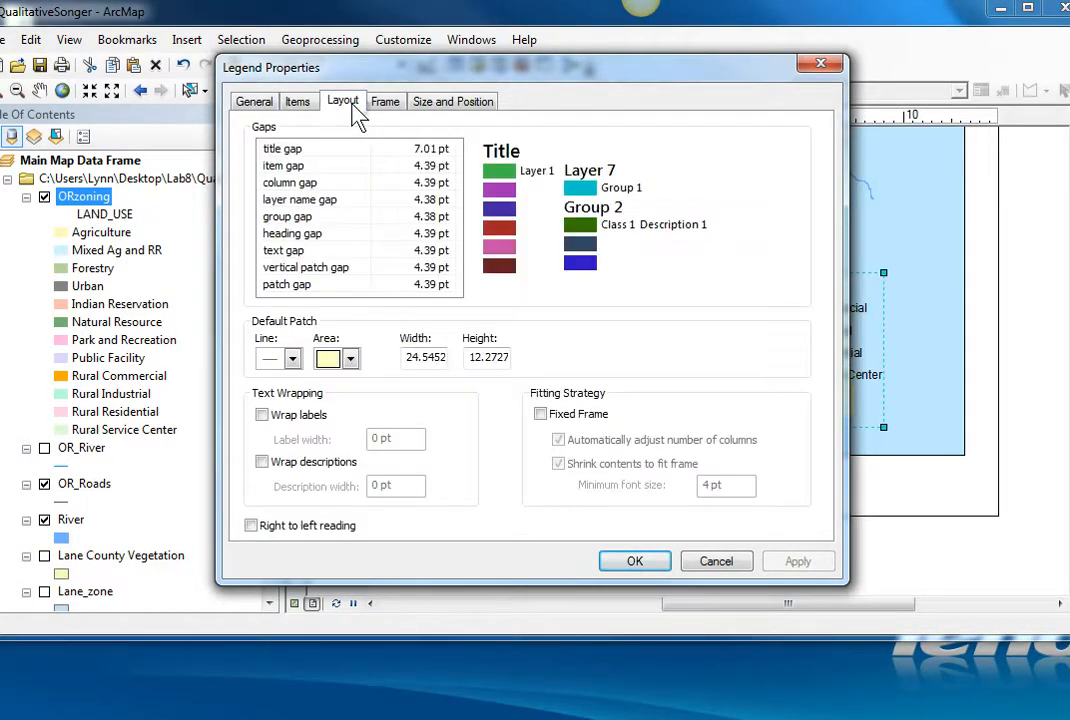
Apply the Horizontal with Heading and Labels style to the ORzoning legend item and accept the legend properties.
click(300, 106)
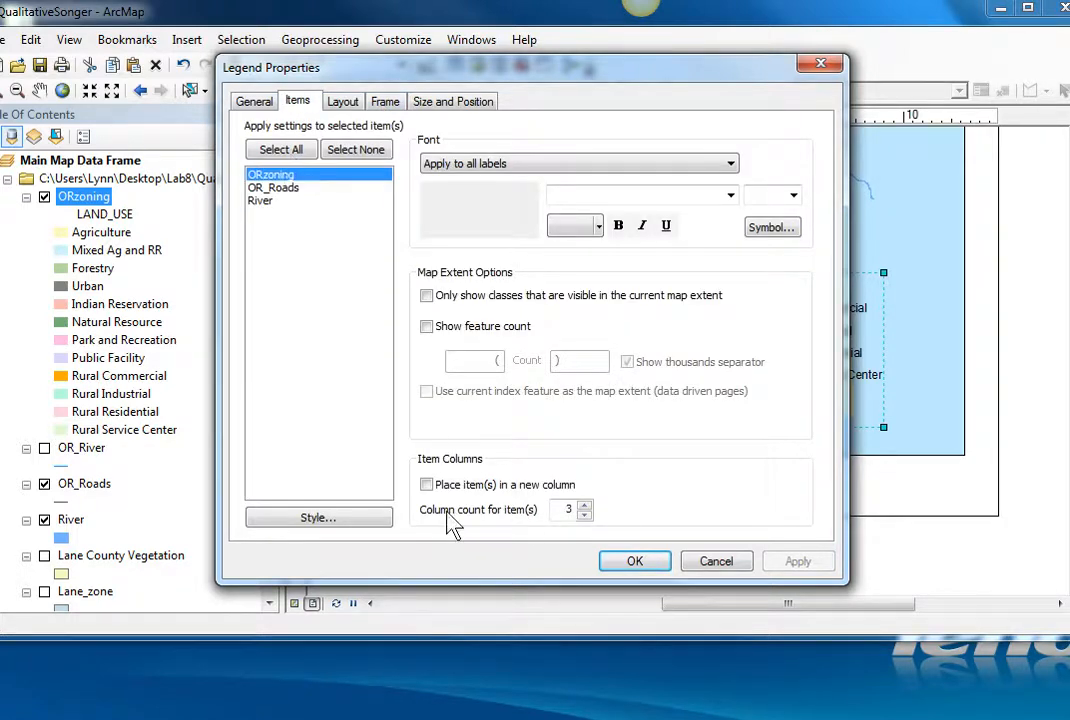
click(315, 519)
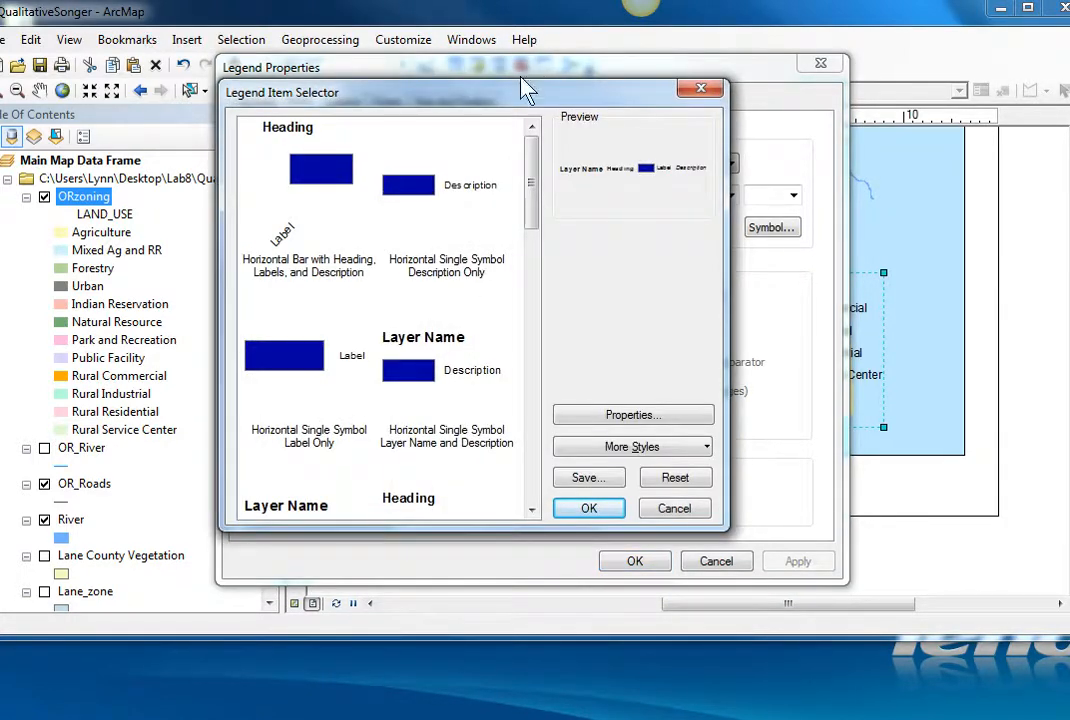
drag(528, 90, 465, 94)
drag(358, 100, 507, 89)
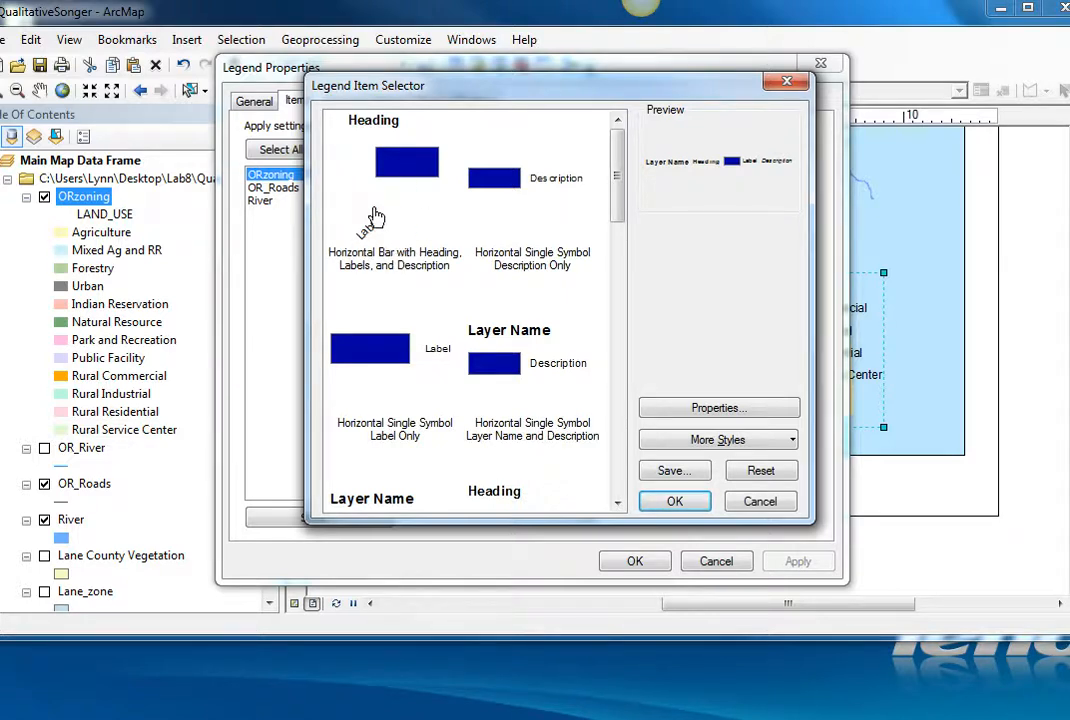
drag(621, 196, 625, 213)
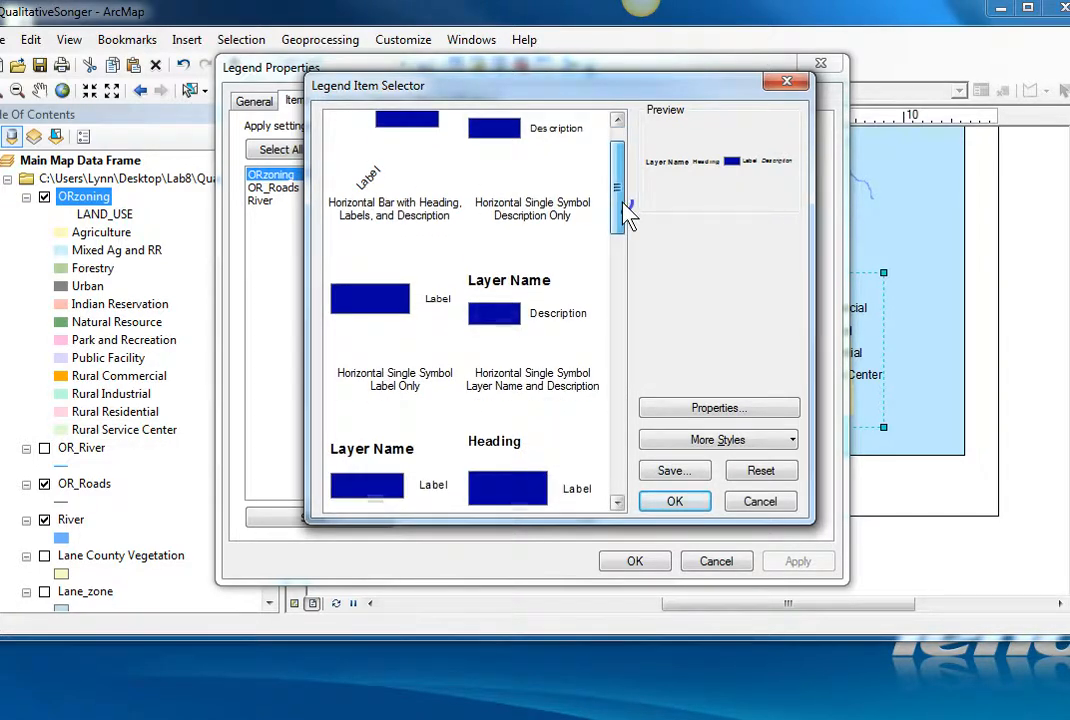
click(492, 270)
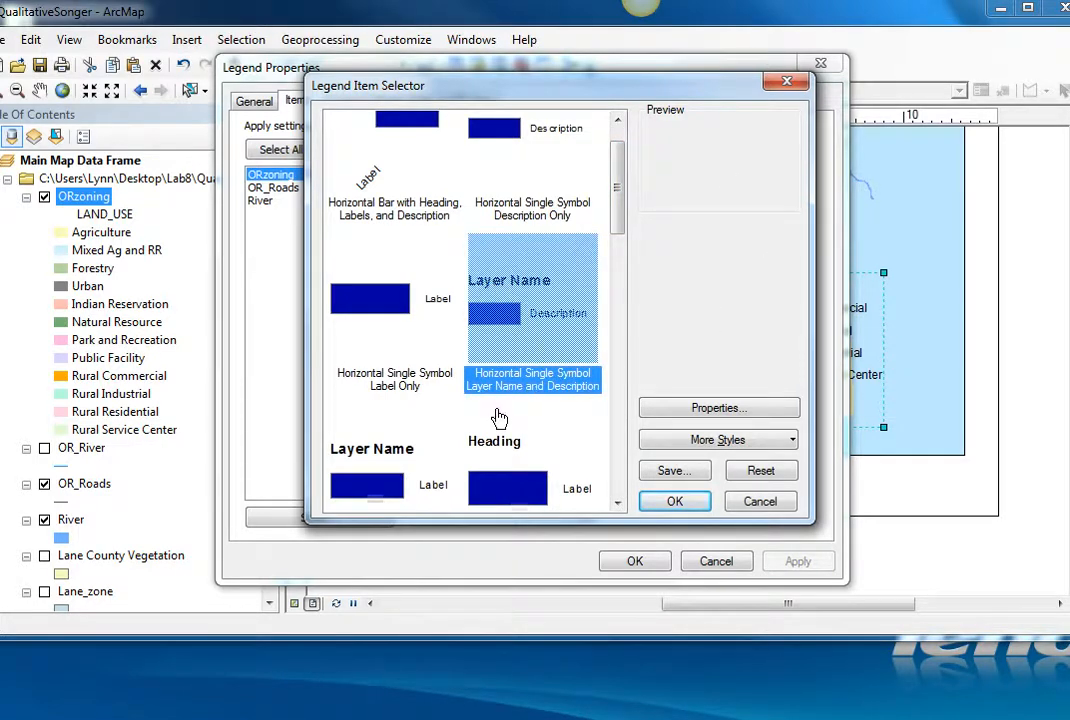
click(520, 485)
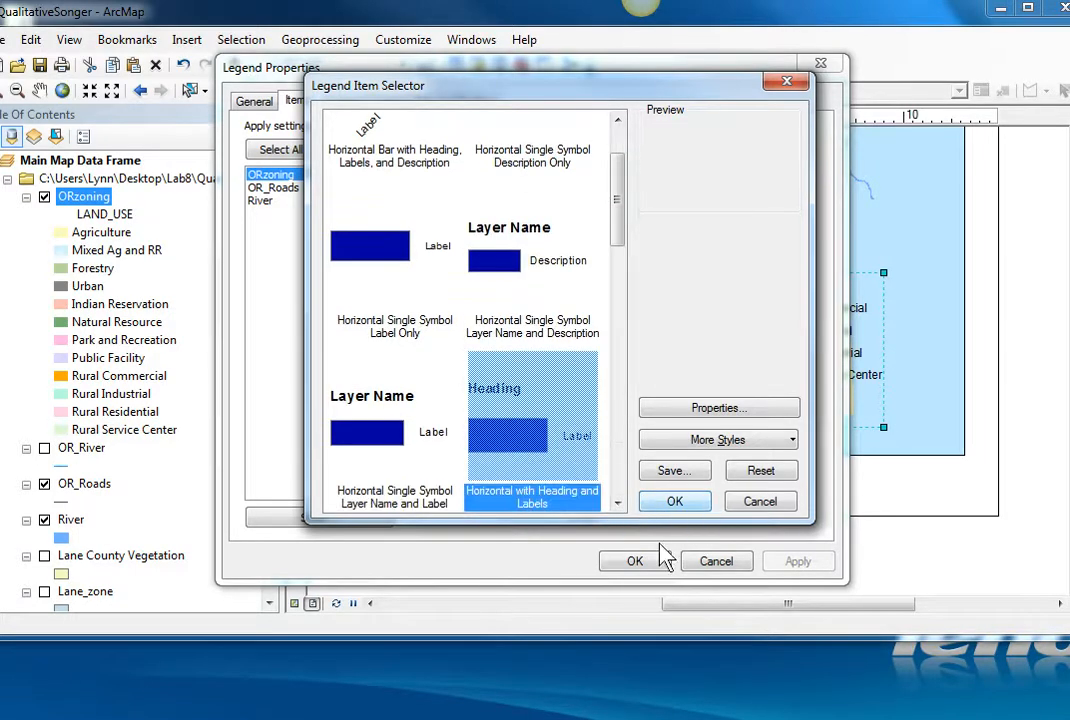
drag(620, 228, 628, 251)
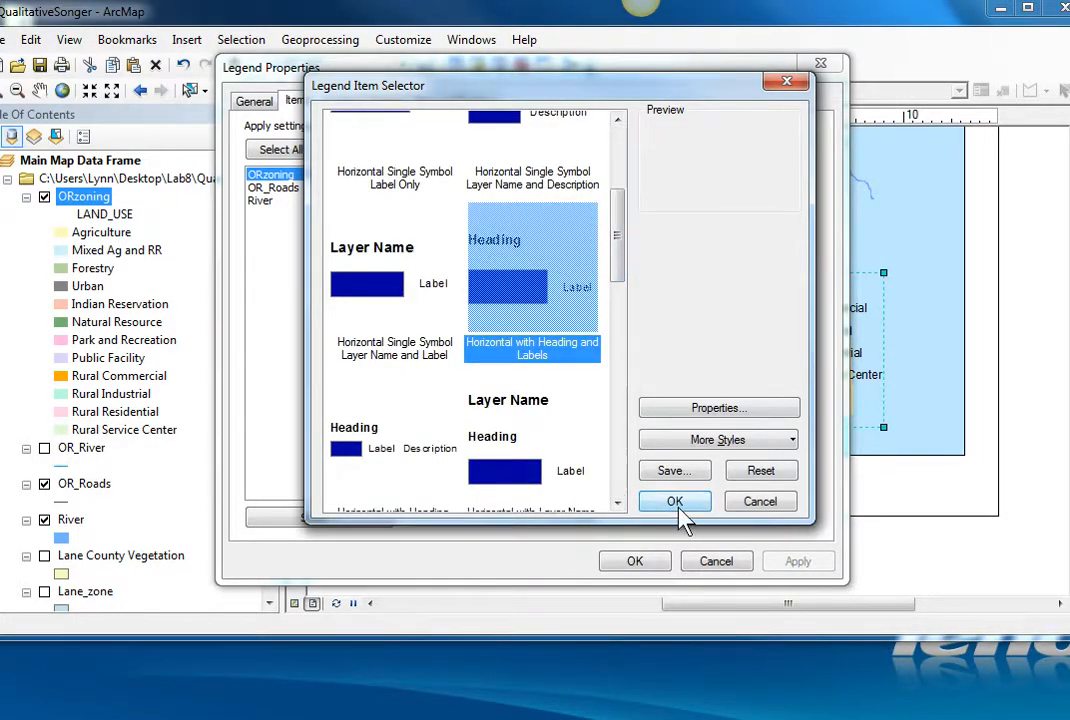
click(677, 503)
click(636, 562)
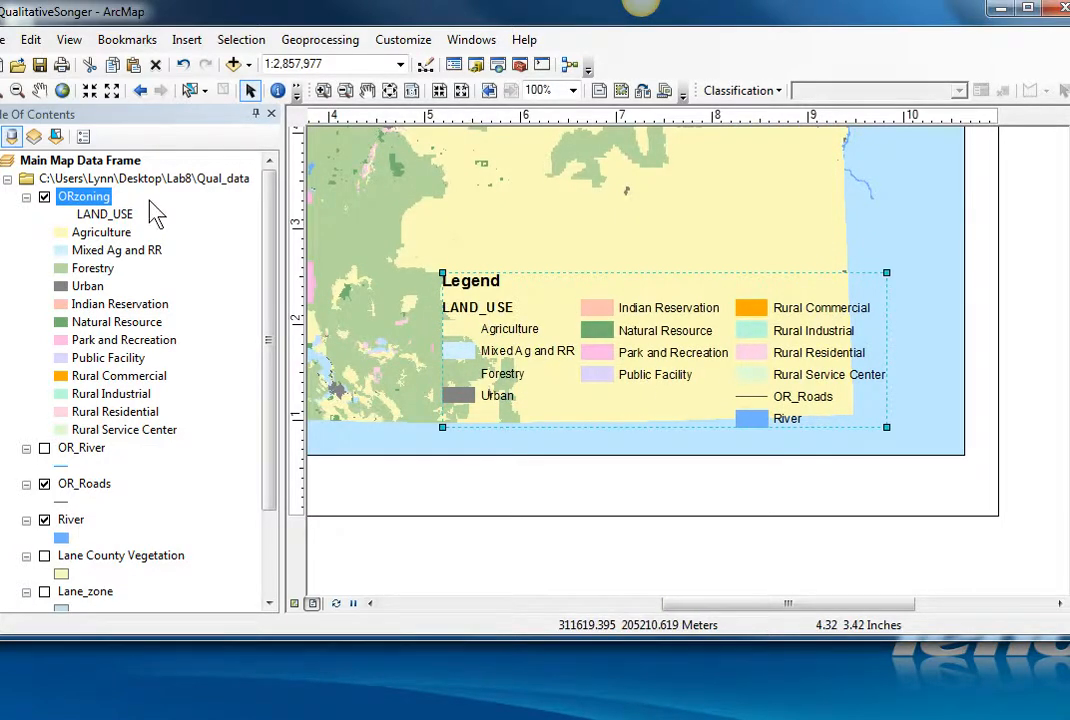
Rename the LAND_USE heading under the ORzoning layer to Land Use.
click(106, 215)
click(124, 214)
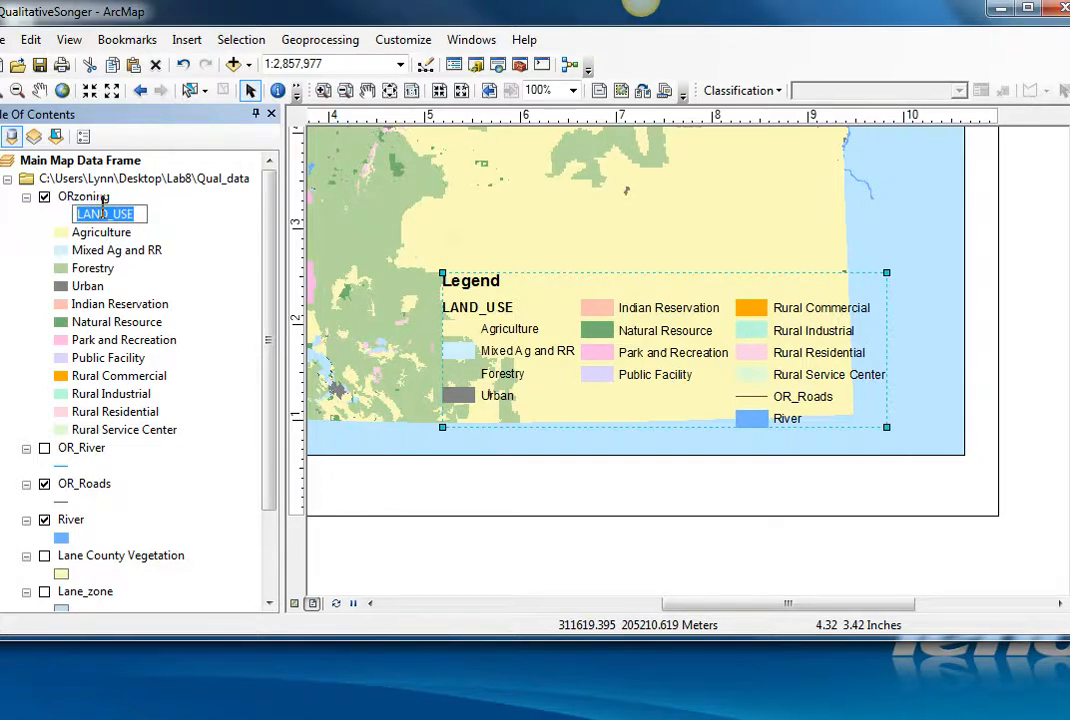
text(Lan)
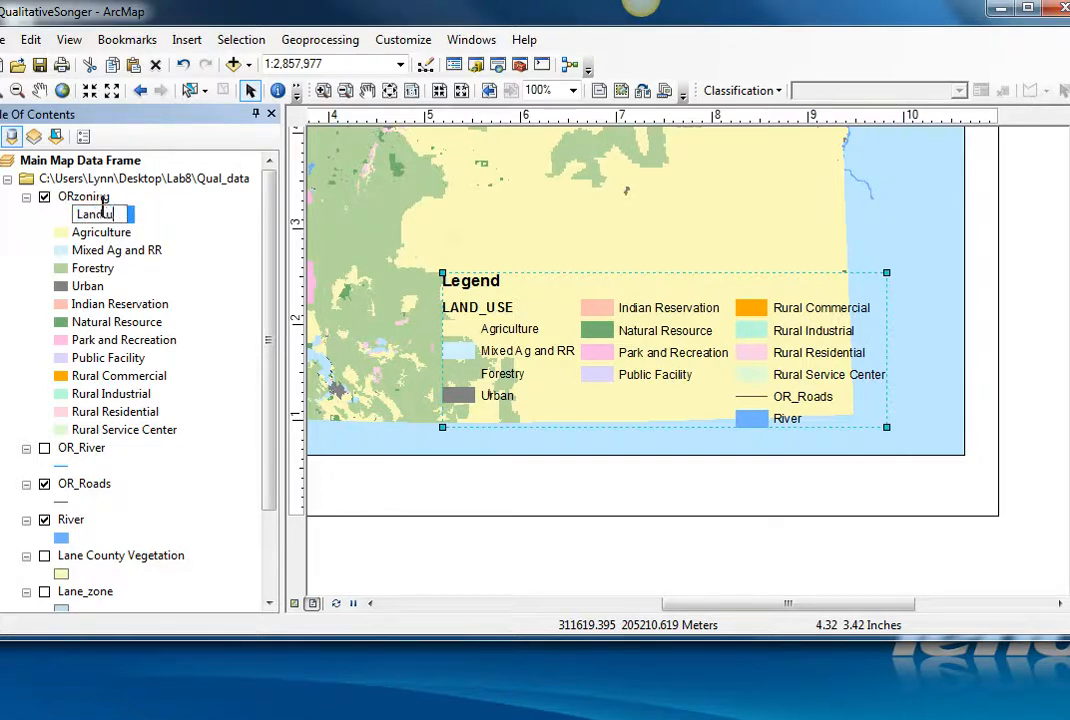
text(du)
key(BackSpace)
text(Use)
key(Return)
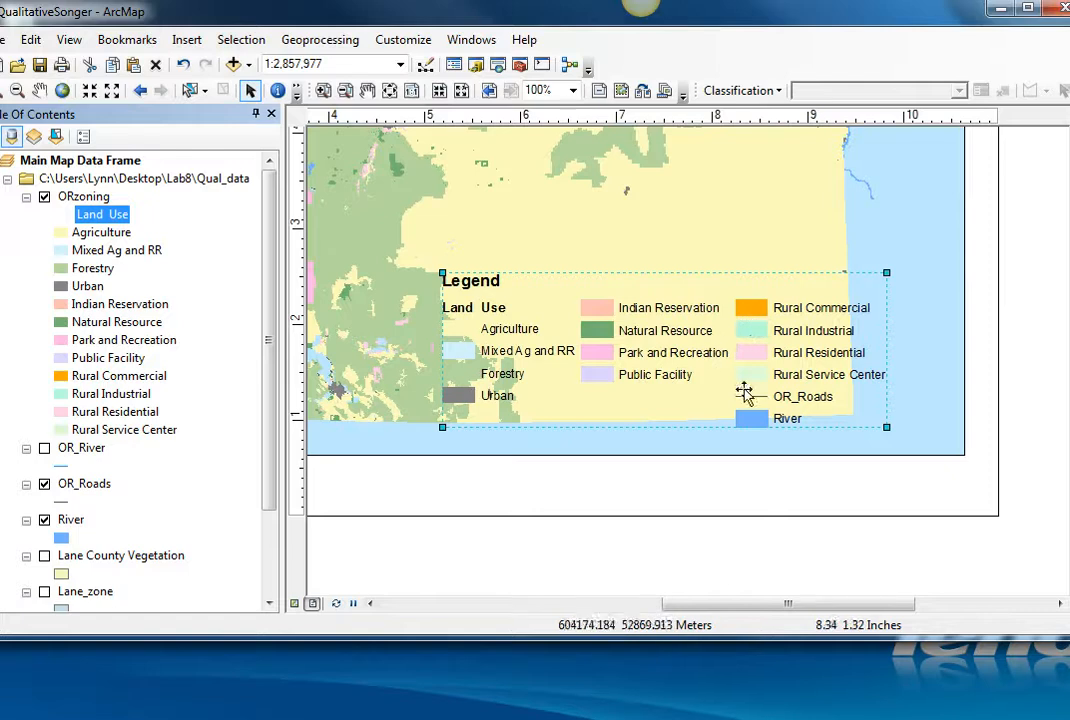
Place the OR_Roads legend item in a new column, apply it, and move the legend back inside the map frame's southeast corner.
right_click(782, 340)
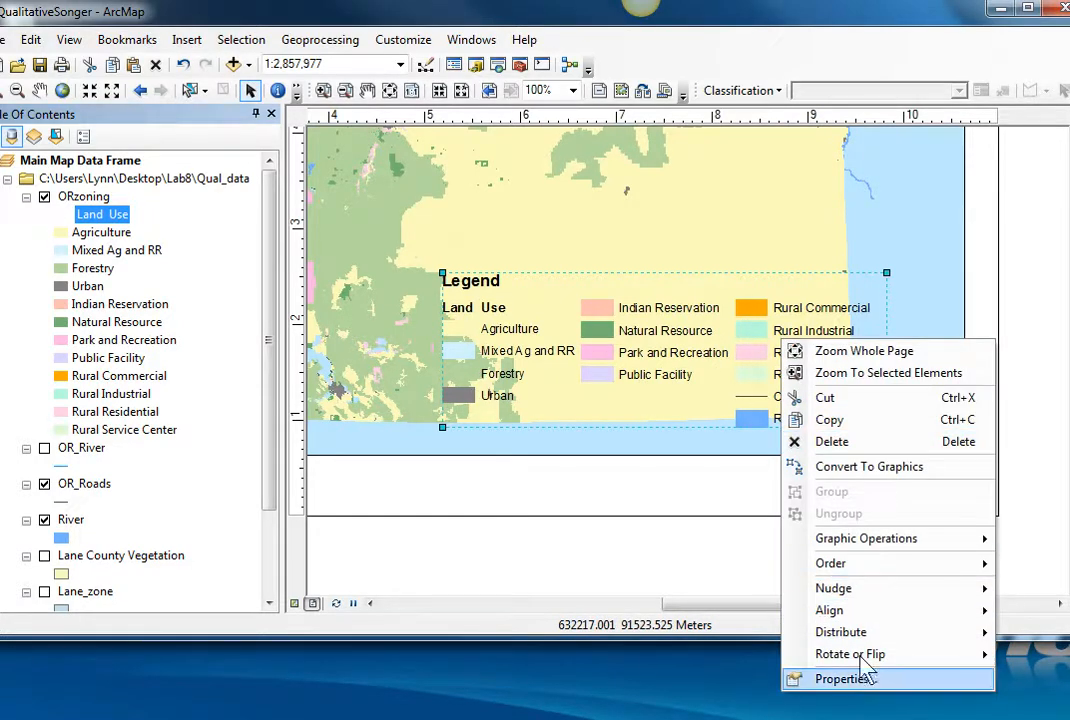
click(860, 678)
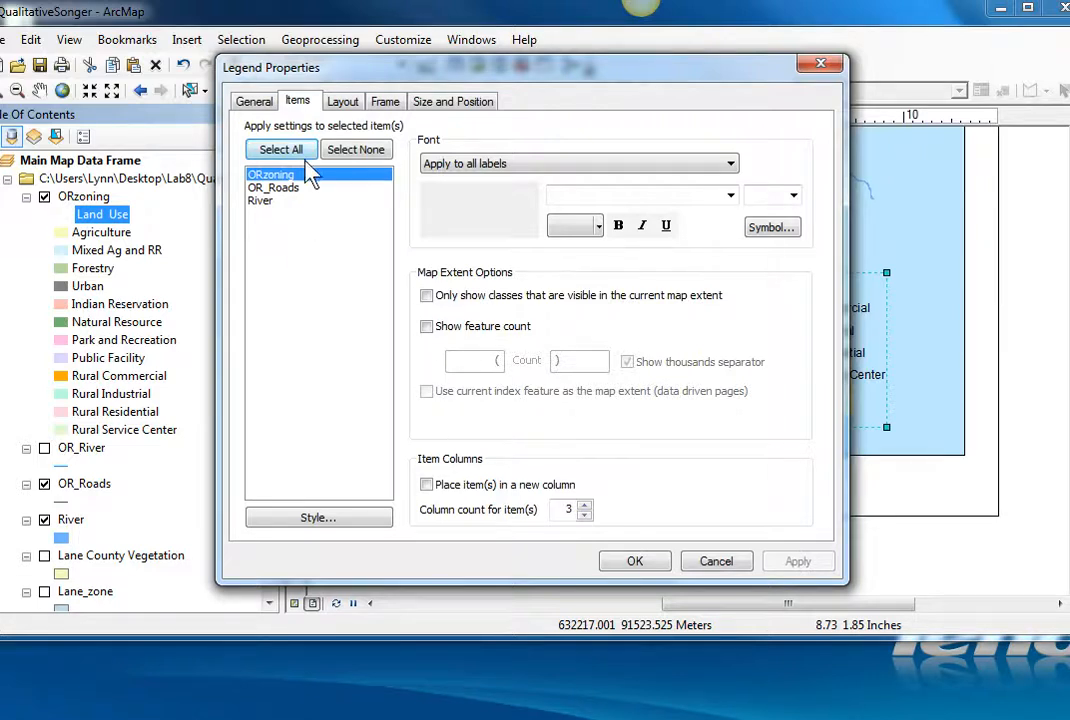
click(287, 189)
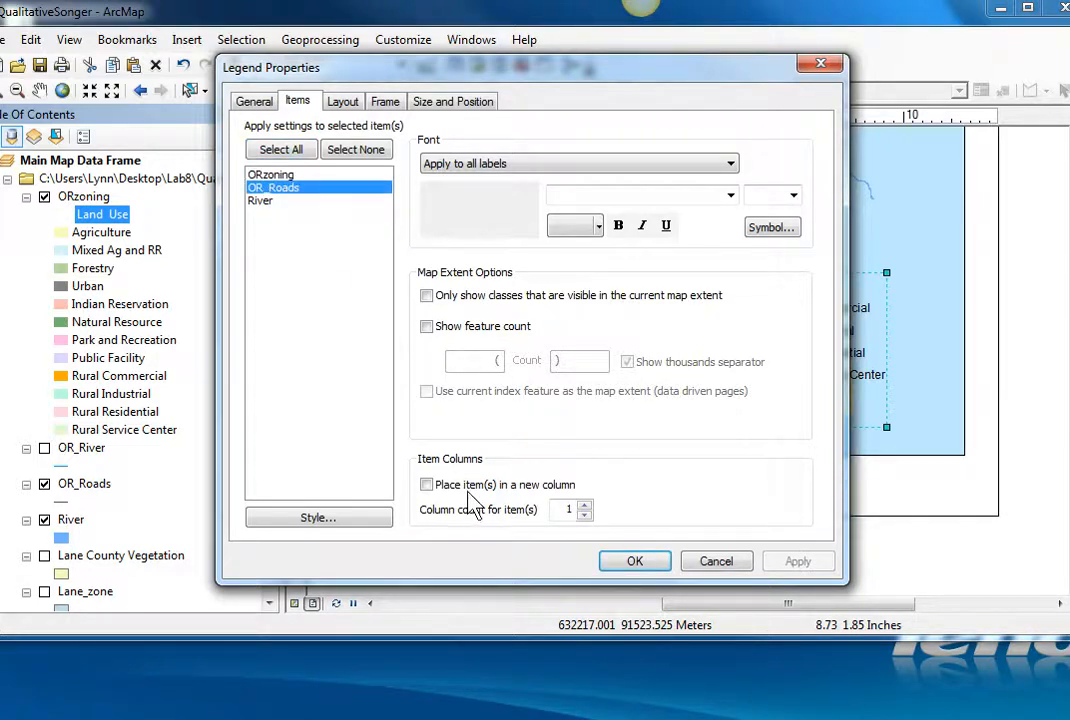
click(427, 486)
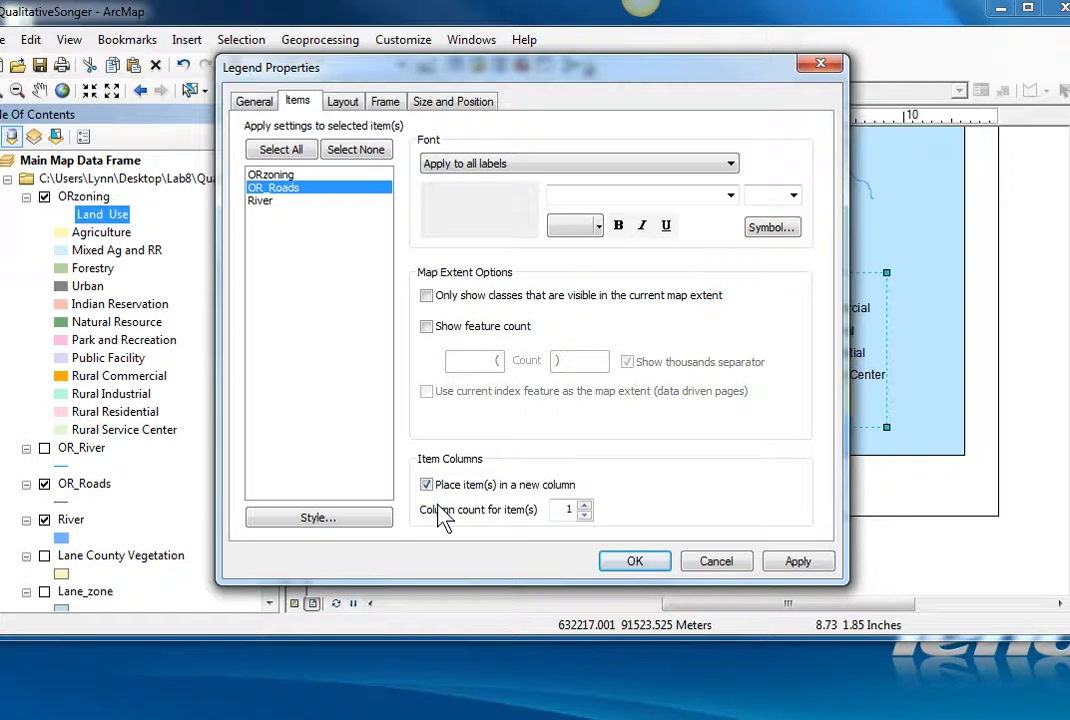
click(790, 562)
drag(640, 68, 148, 465)
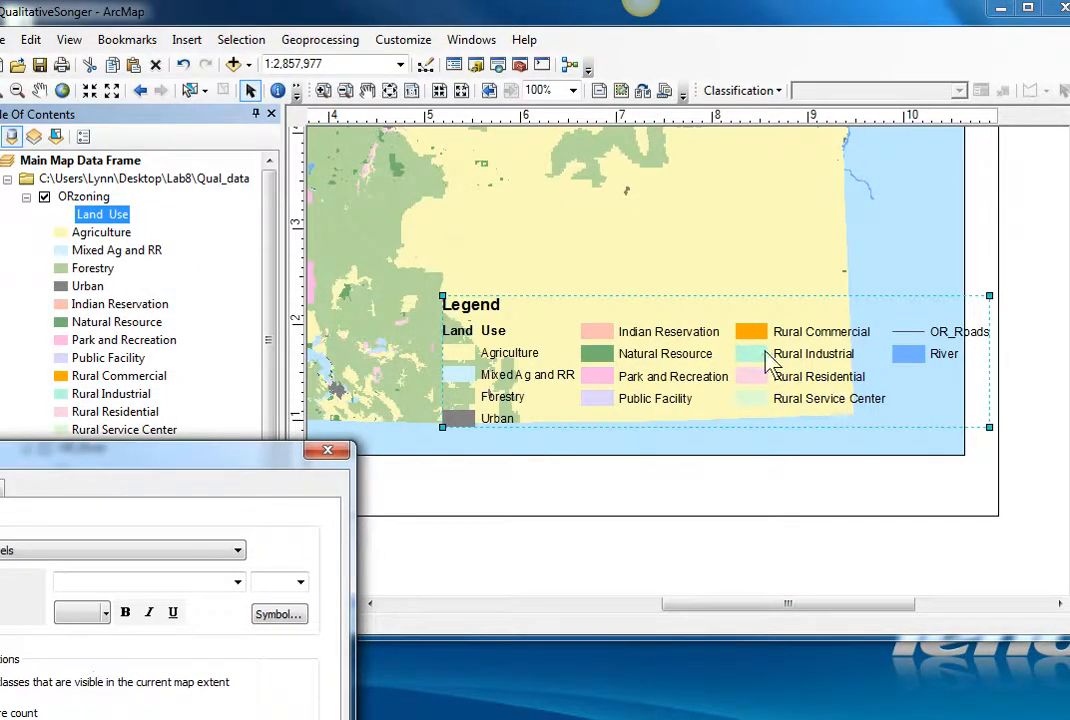
click(327, 452)
drag(819, 365, 746, 386)
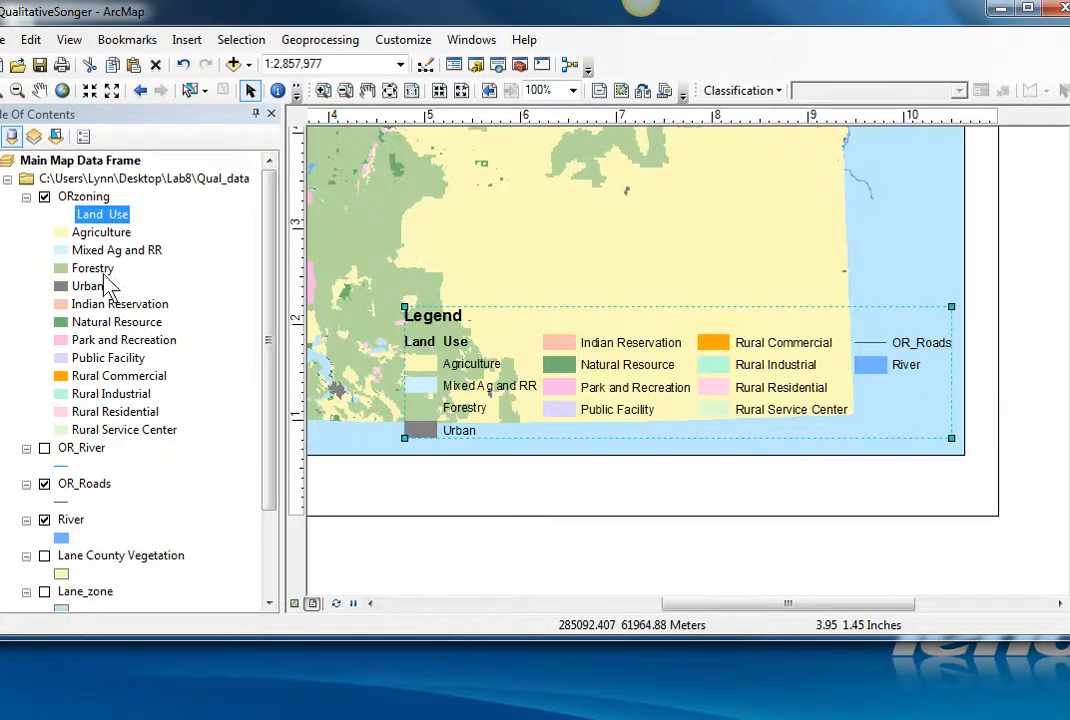
Rename the OR_Roads layer to Major Roads.
click(84, 449)
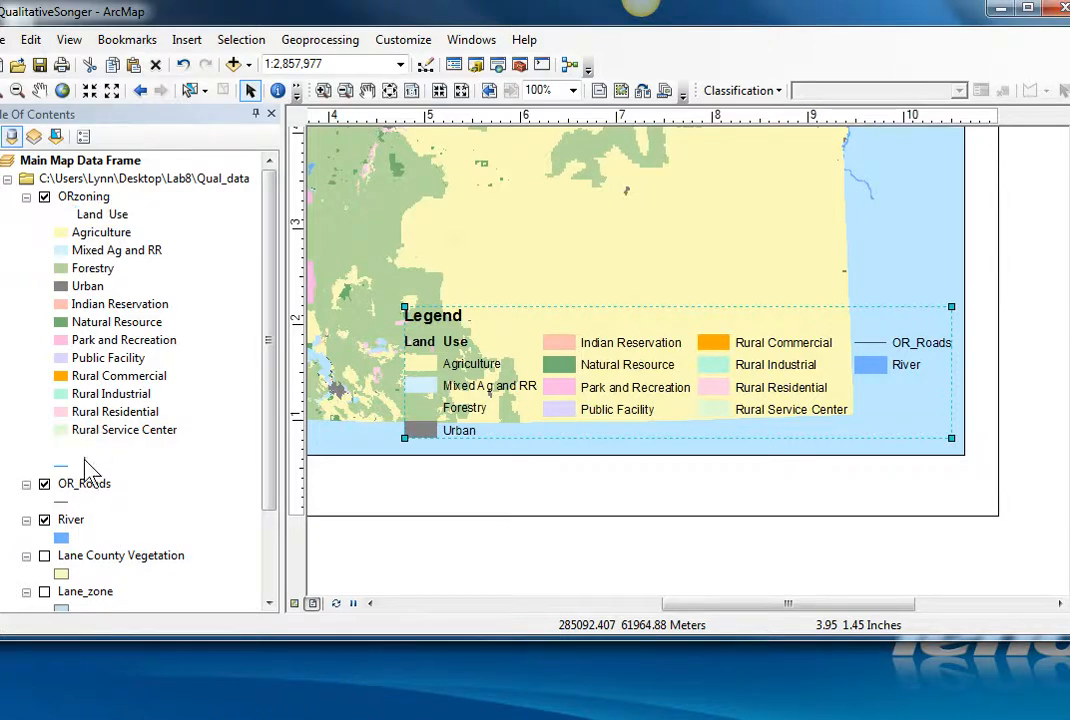
click(88, 485)
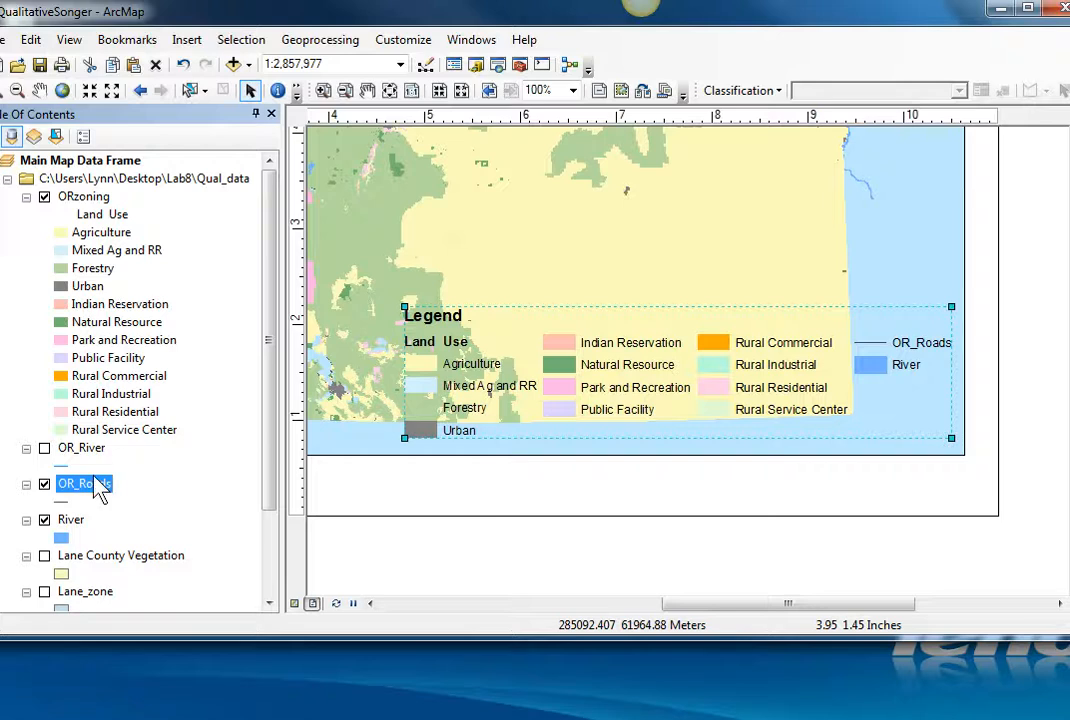
click(110, 487)
text(Major roads)
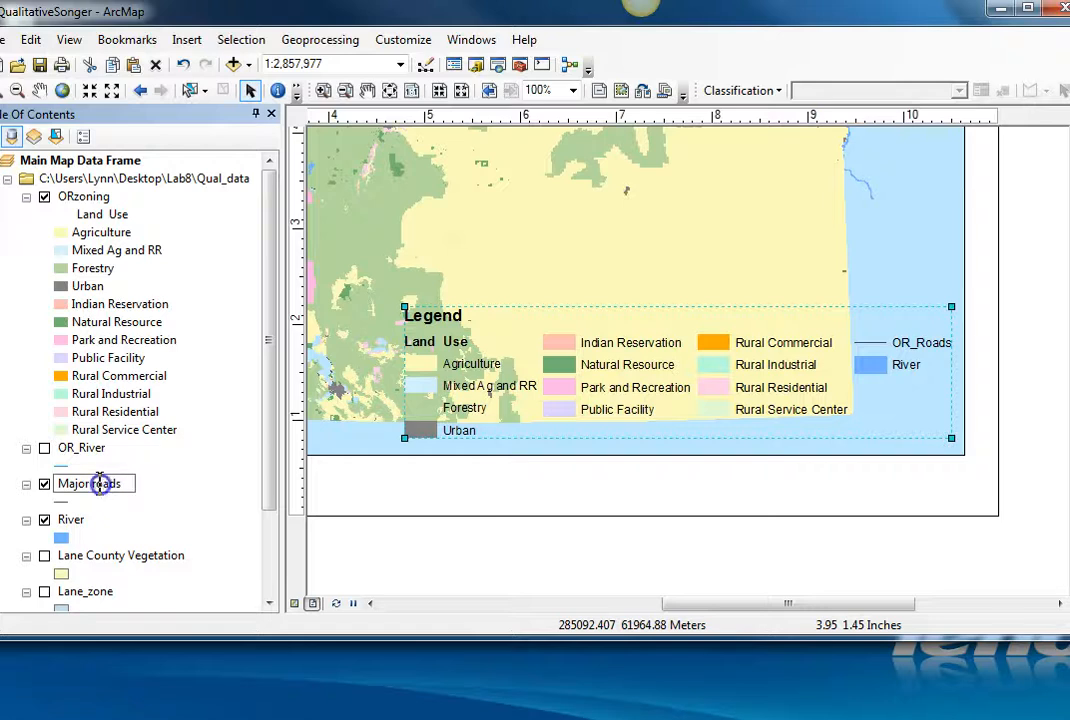
key(BackSpace)
key(BackSpace)
key(Return)
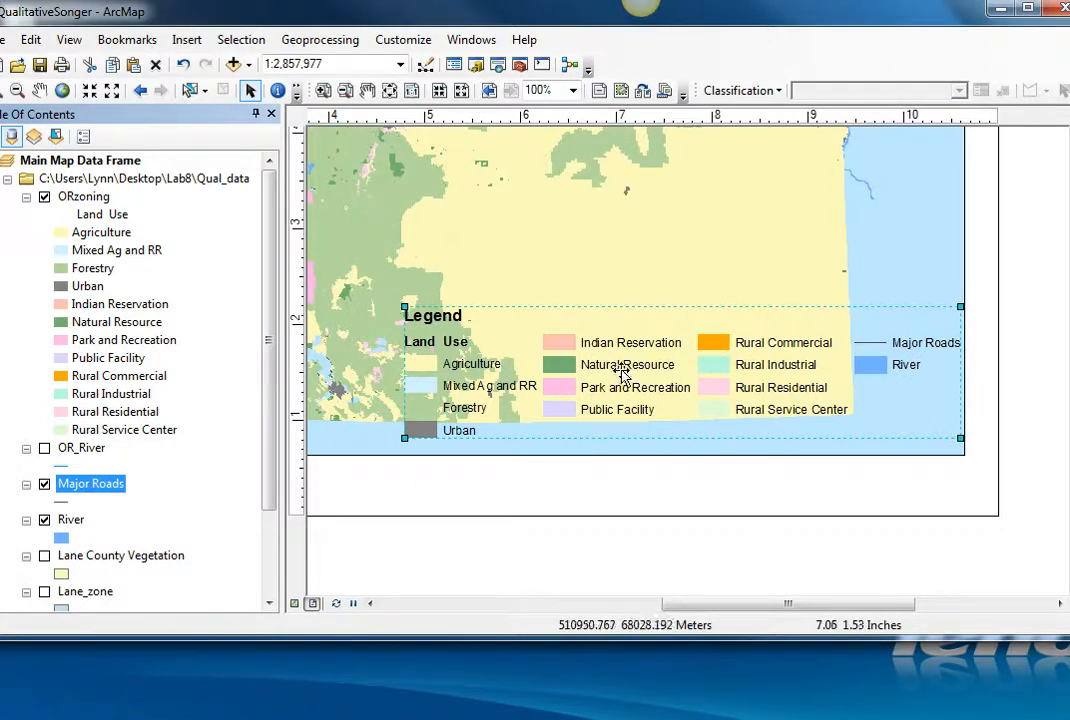
Shift the legend slightly away from the map frame's east edge and give it a thin dark gray border.
drag(718, 347, 684, 342)
right_click(684, 342)
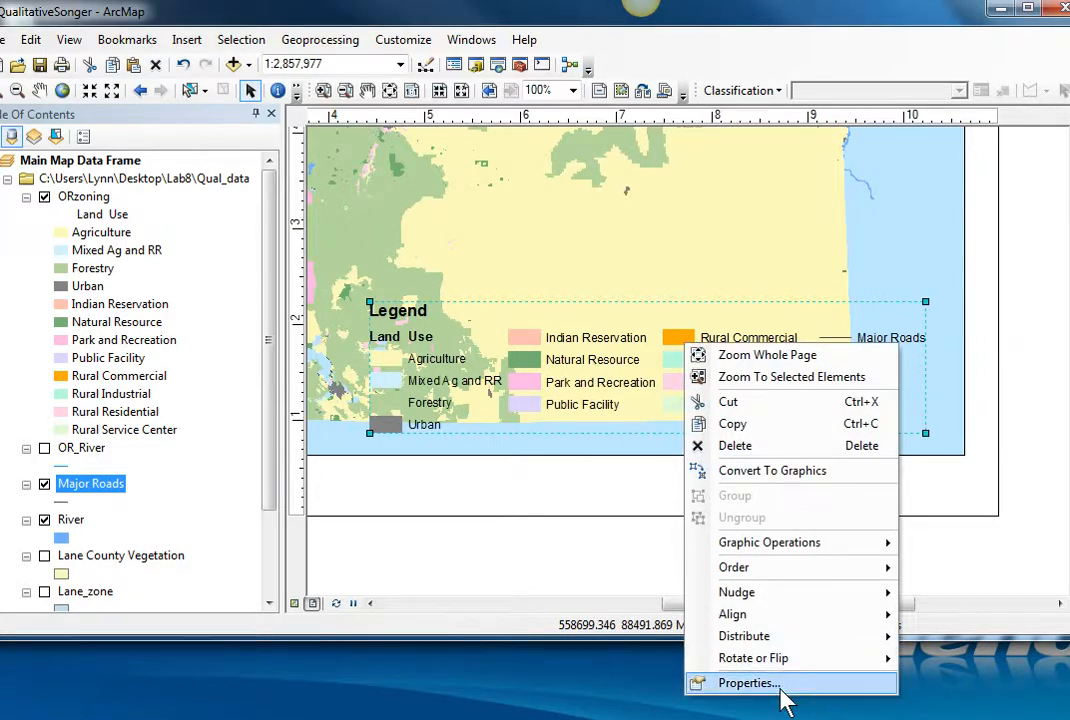
click(848, 684)
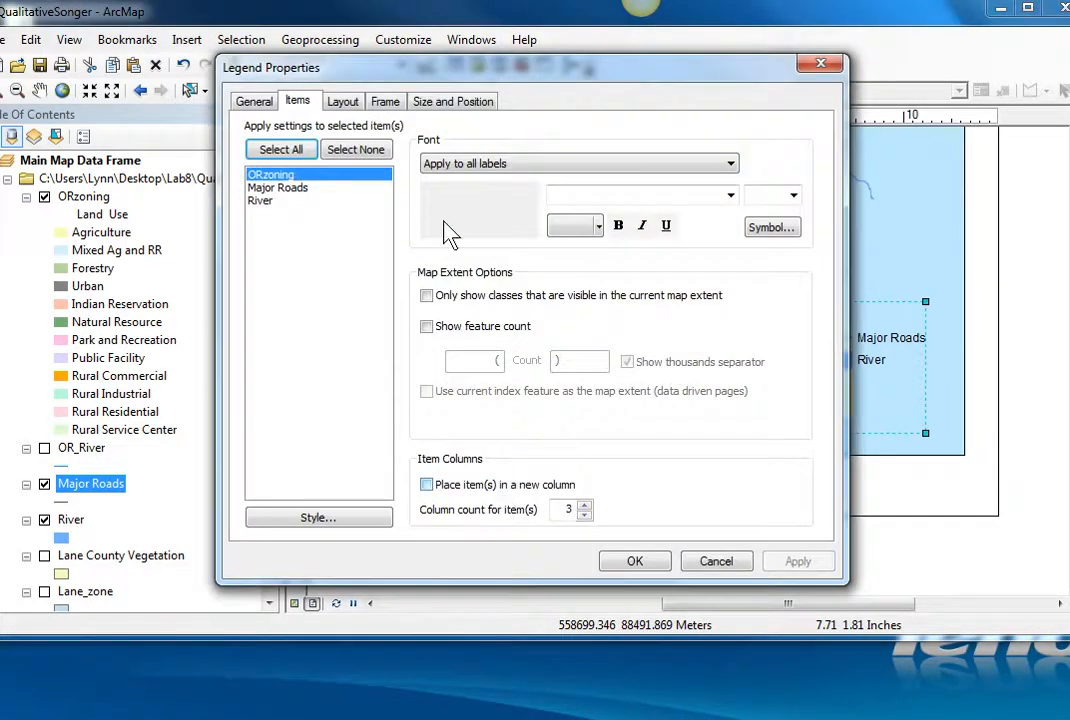
click(385, 103)
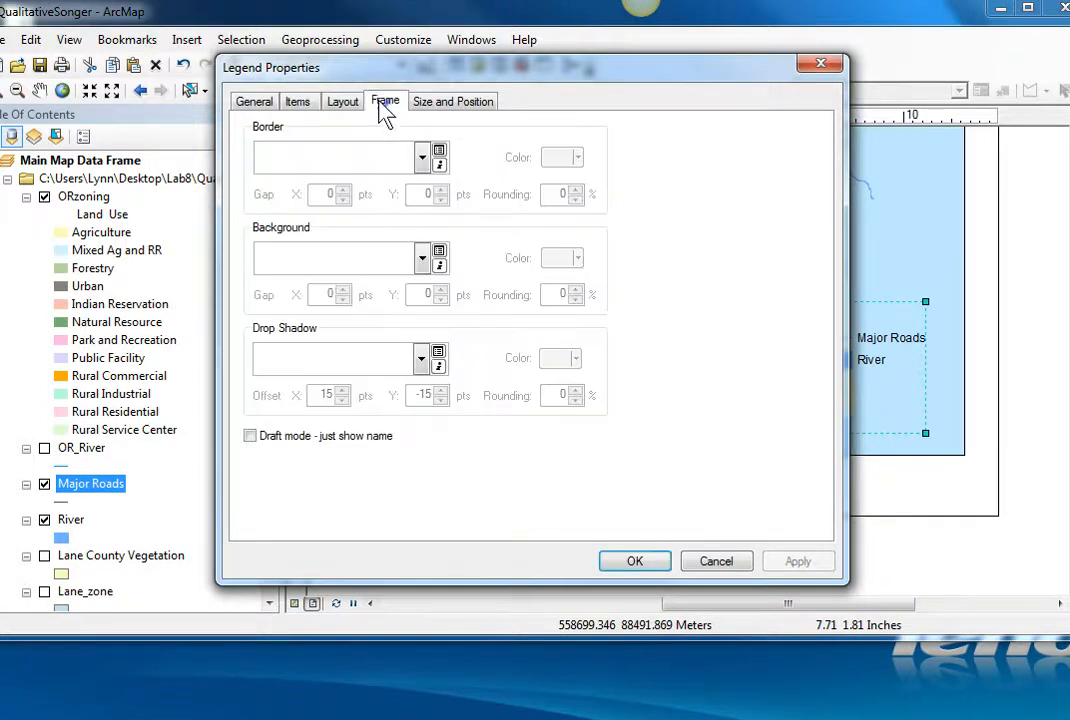
click(422, 158)
click(313, 232)
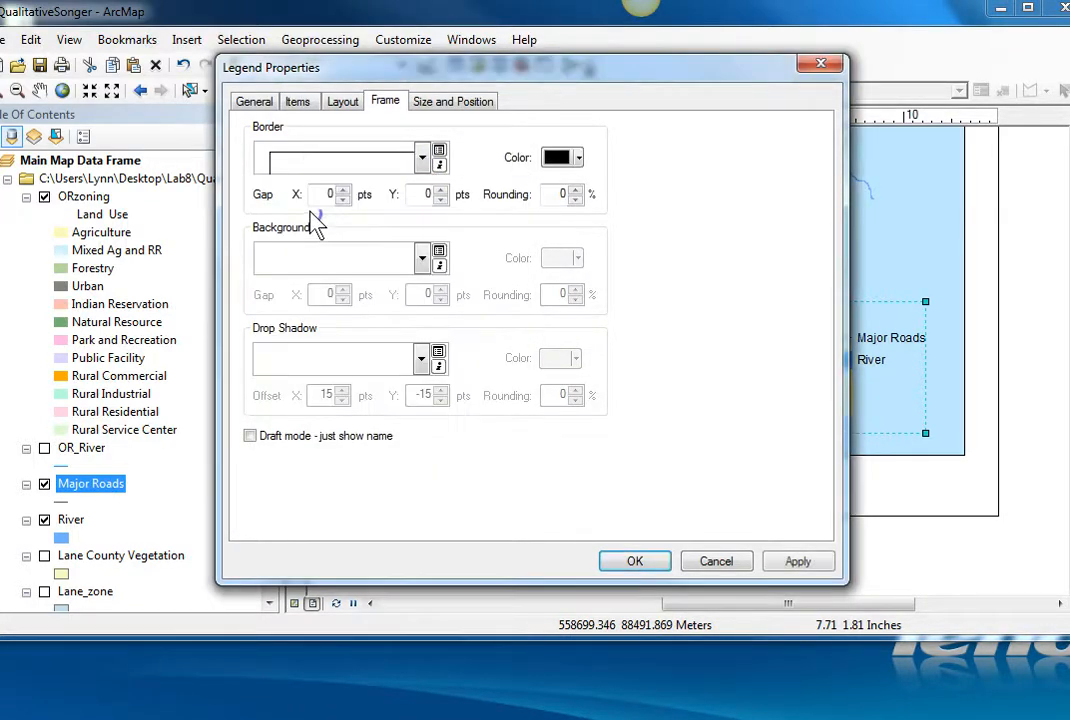
click(578, 158)
click(551, 334)
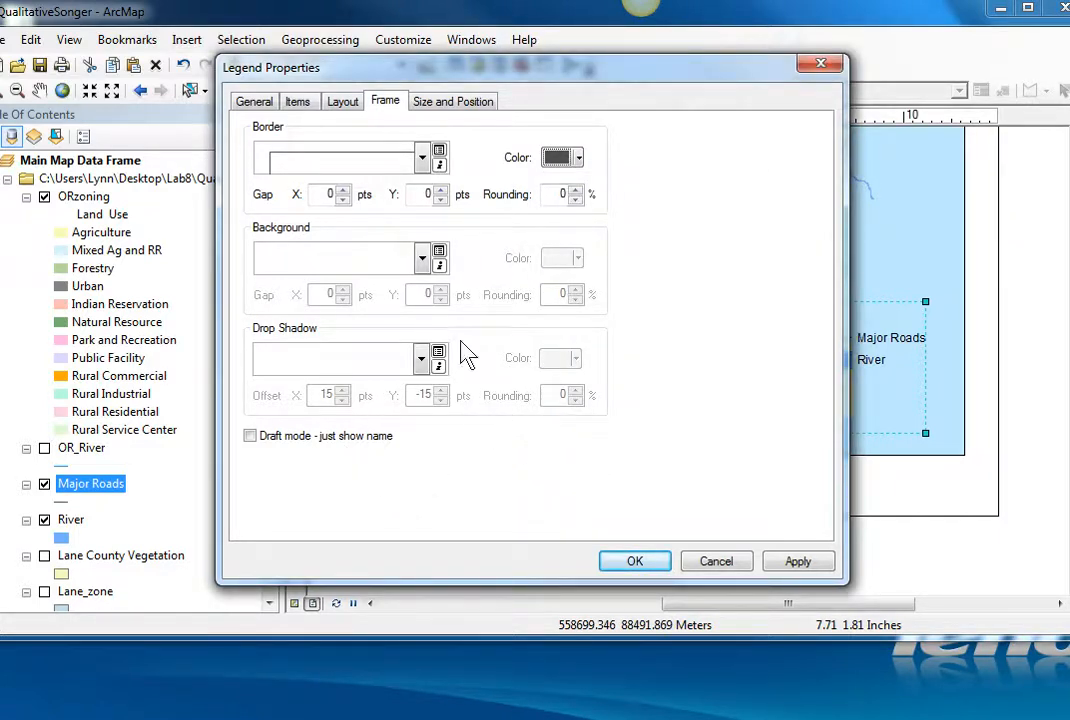
Give the legend a white background, apply it, and deselect the legend.
click(422, 258)
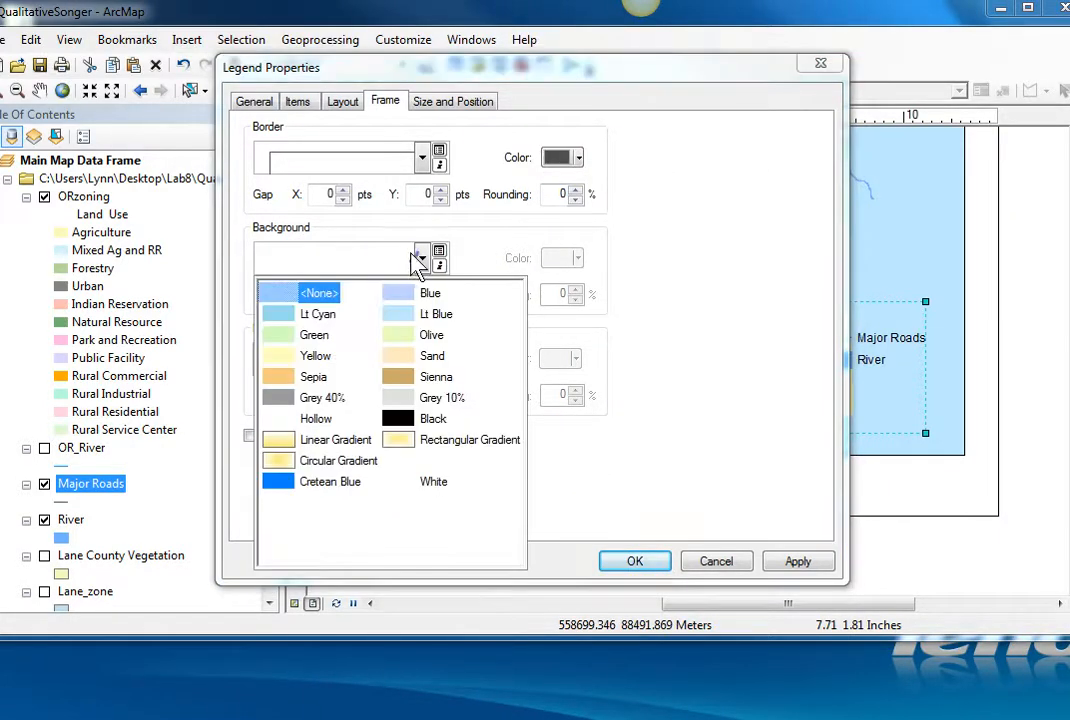
click(405, 482)
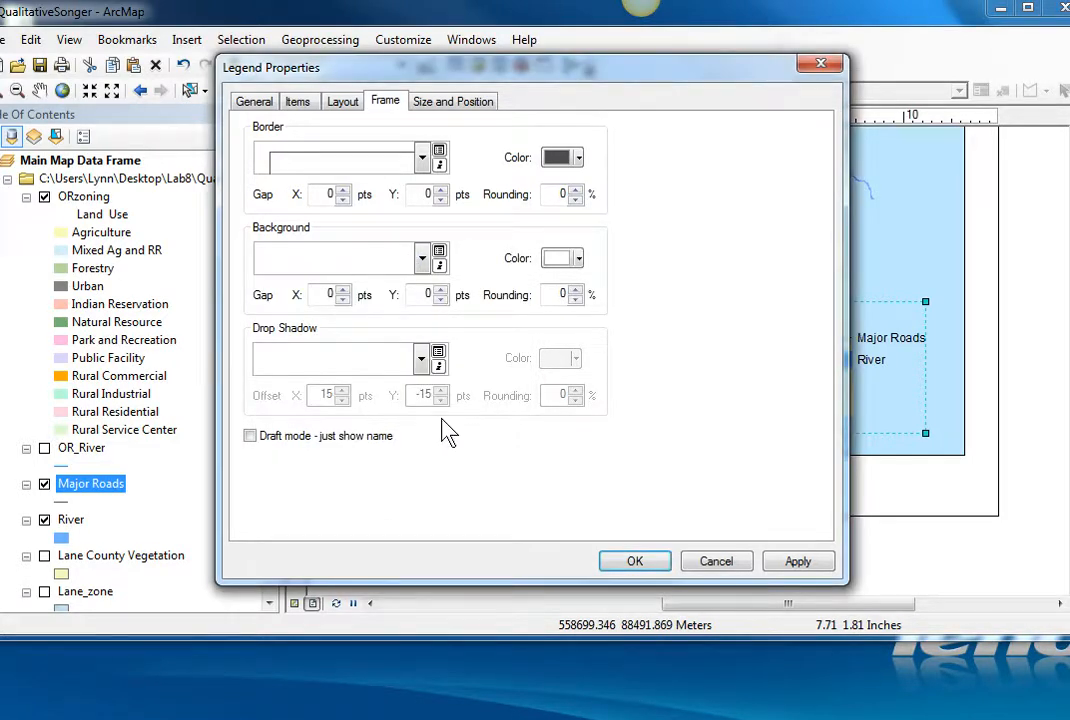
click(797, 563)
click(645, 561)
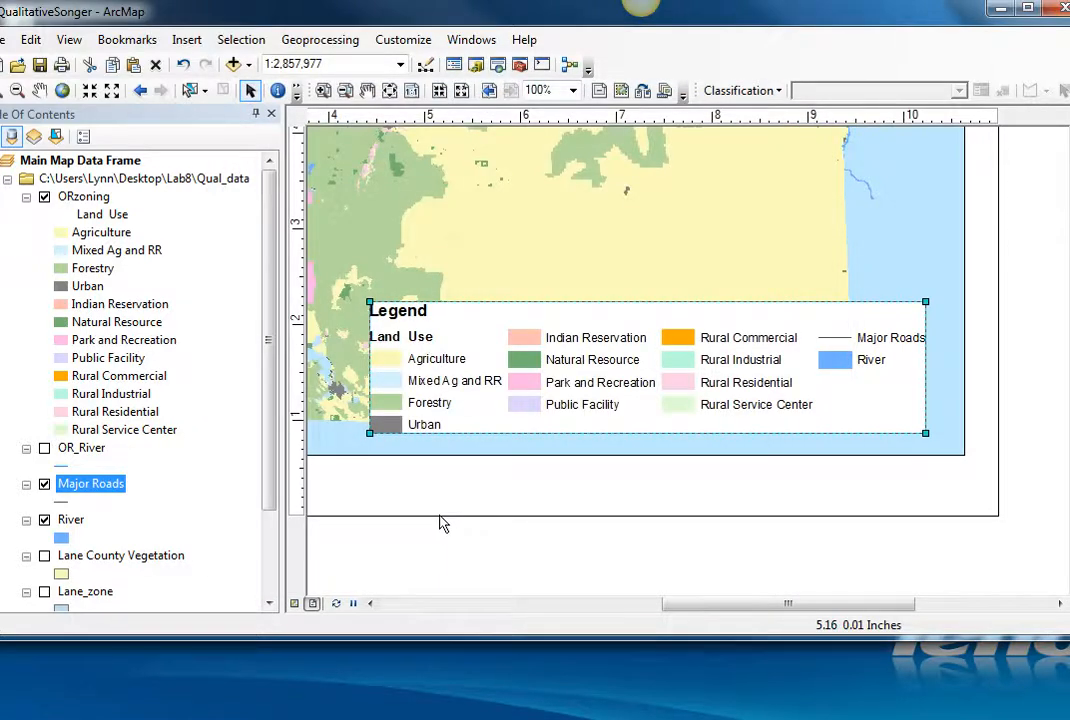
click(419, 484)
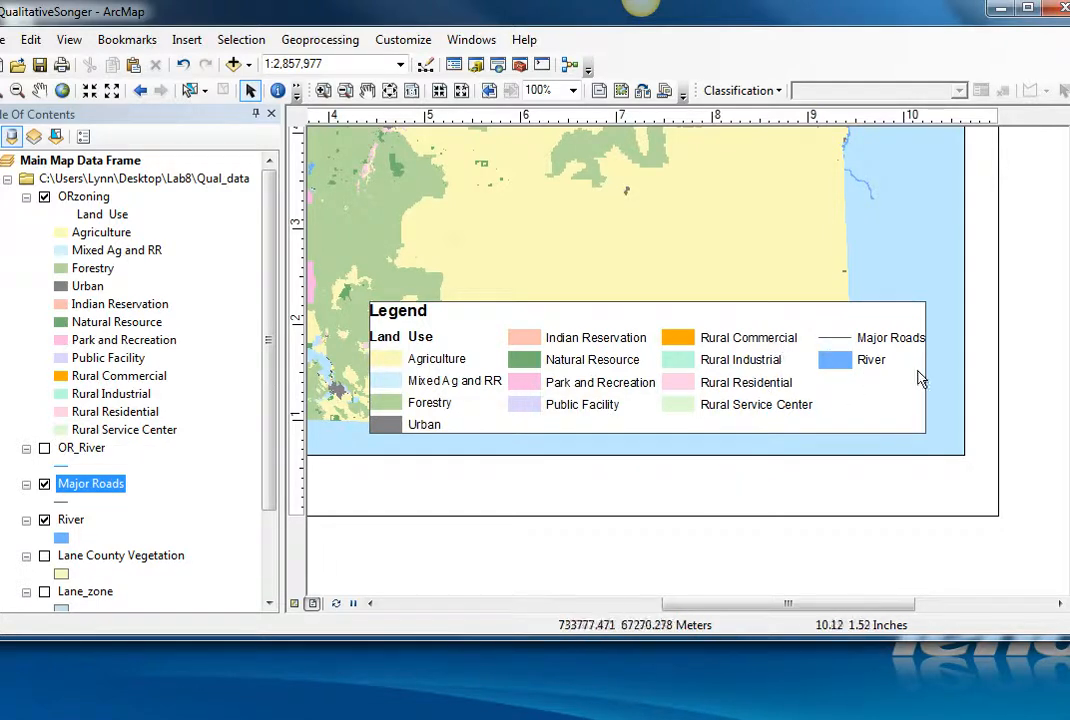
Set the legend's border gap and background gap to 5 pts in both X and Y.
double_click(628, 327)
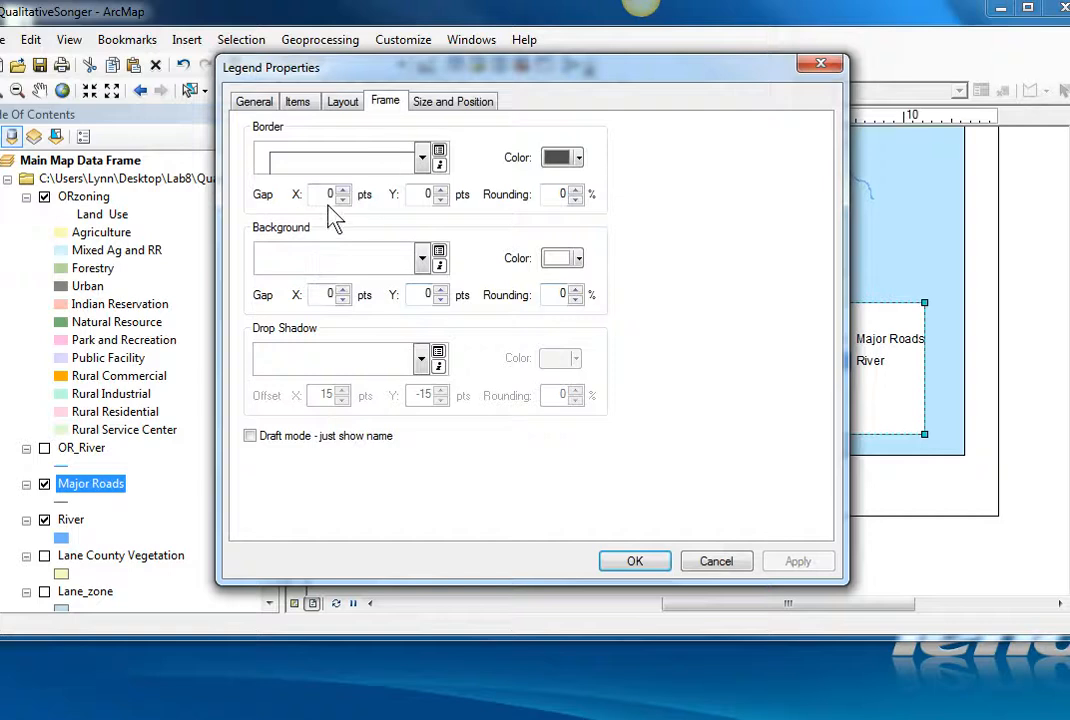
double_click(317, 190)
text(5)
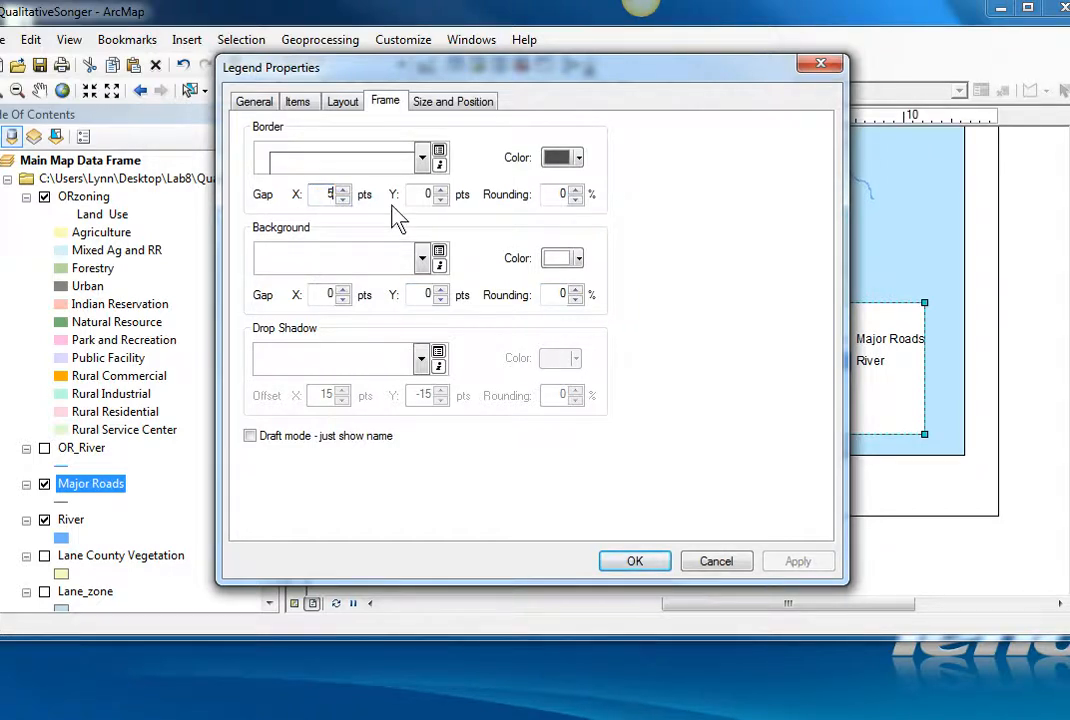
double_click(421, 194)
text(5)
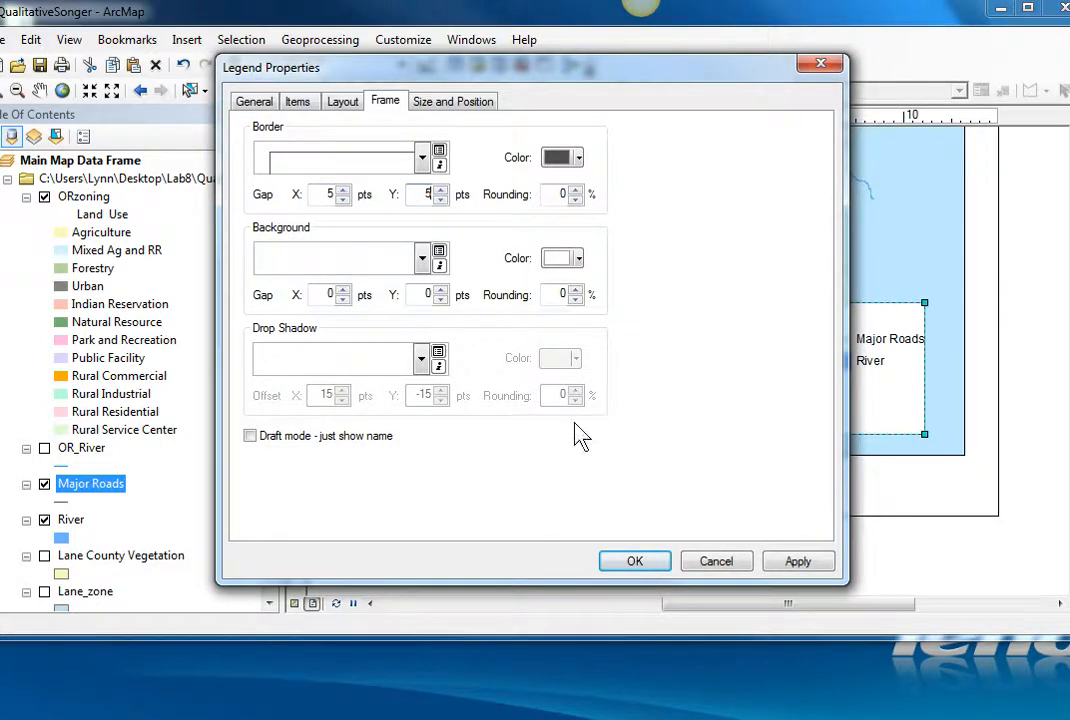
click(642, 566)
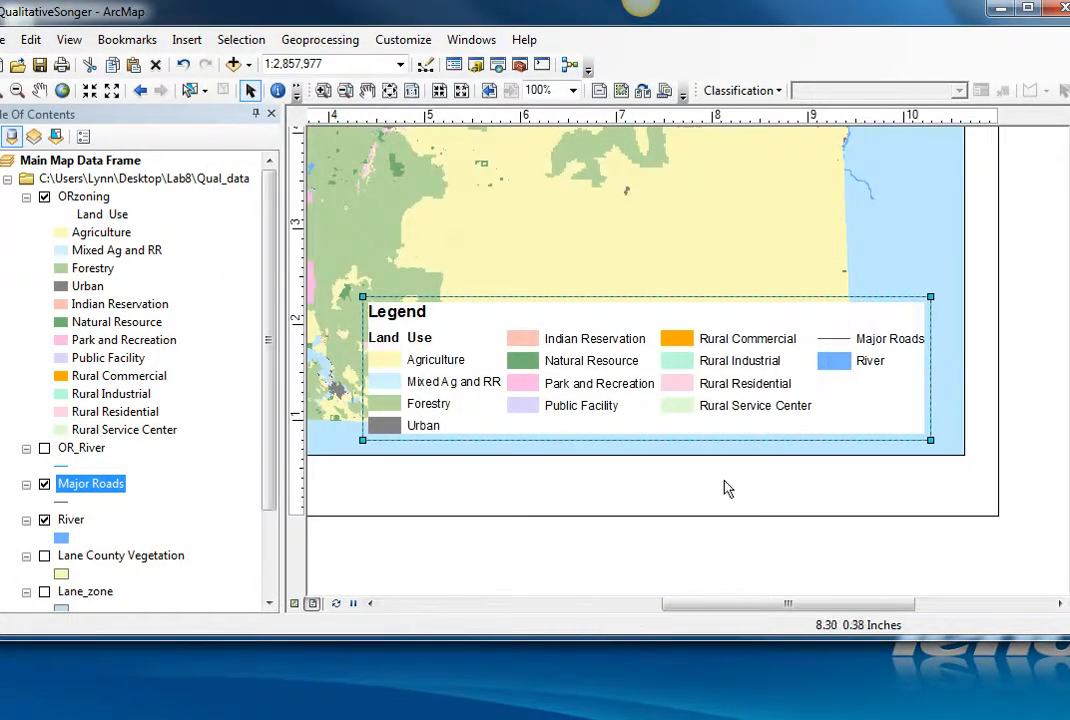
double_click(784, 318)
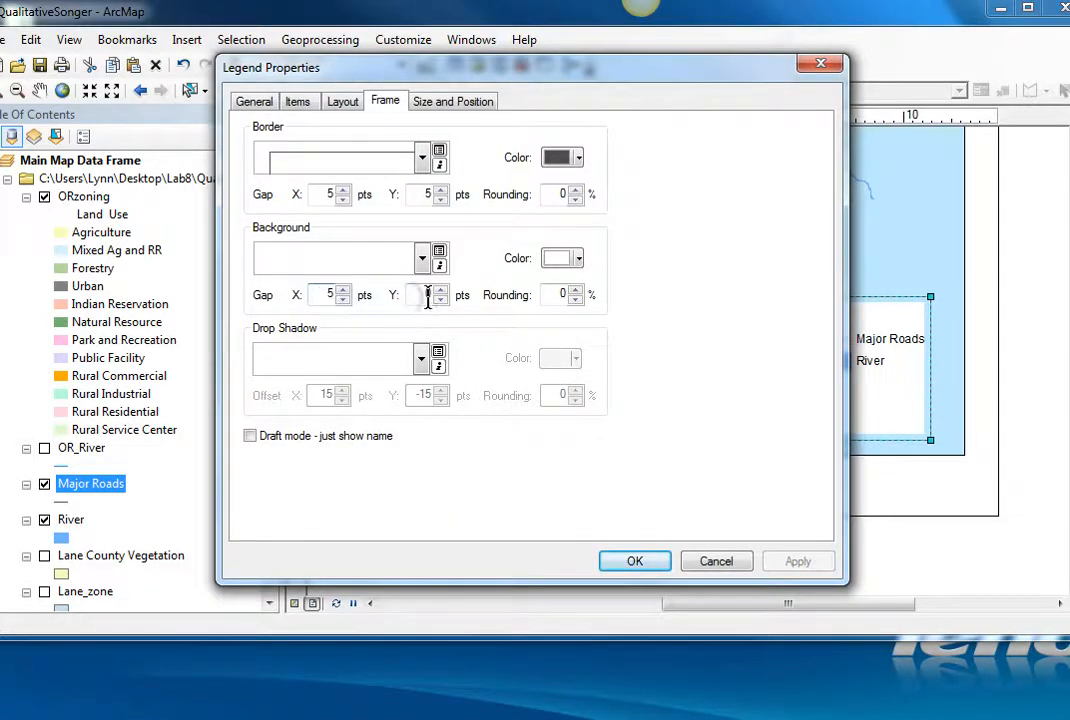
click(636, 561)
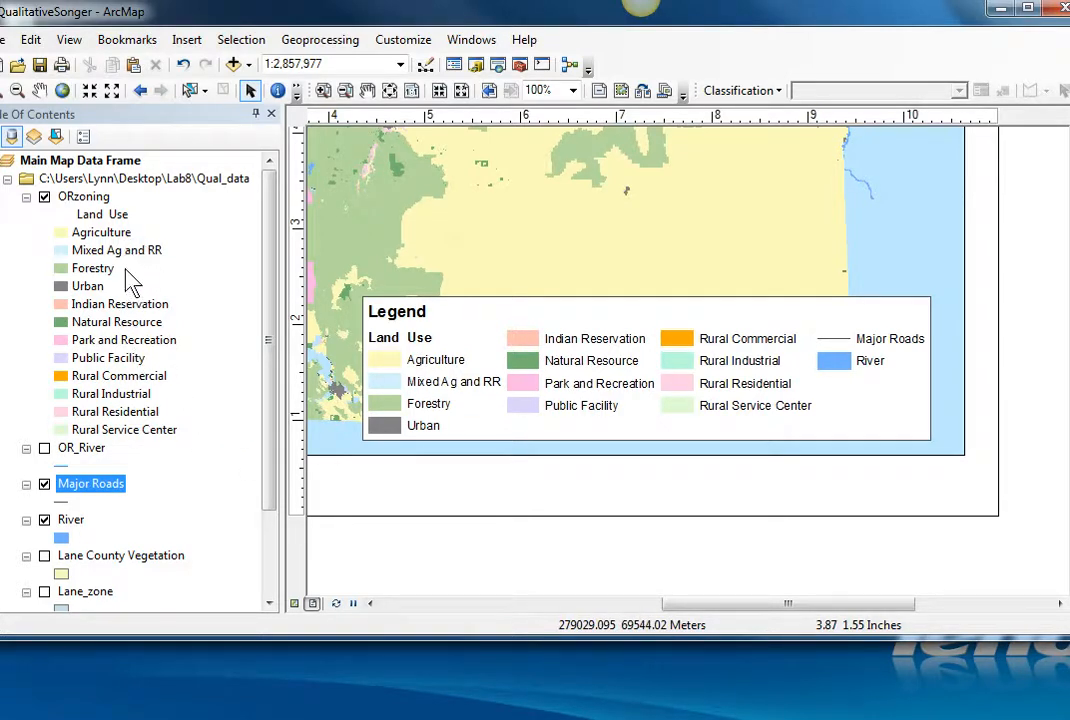
Zoom the map to the ORzoning layer, then shrink the legend and keep it in the map frame's southeast corner.
drag(786, 605, 568, 600)
right_click(90, 198)
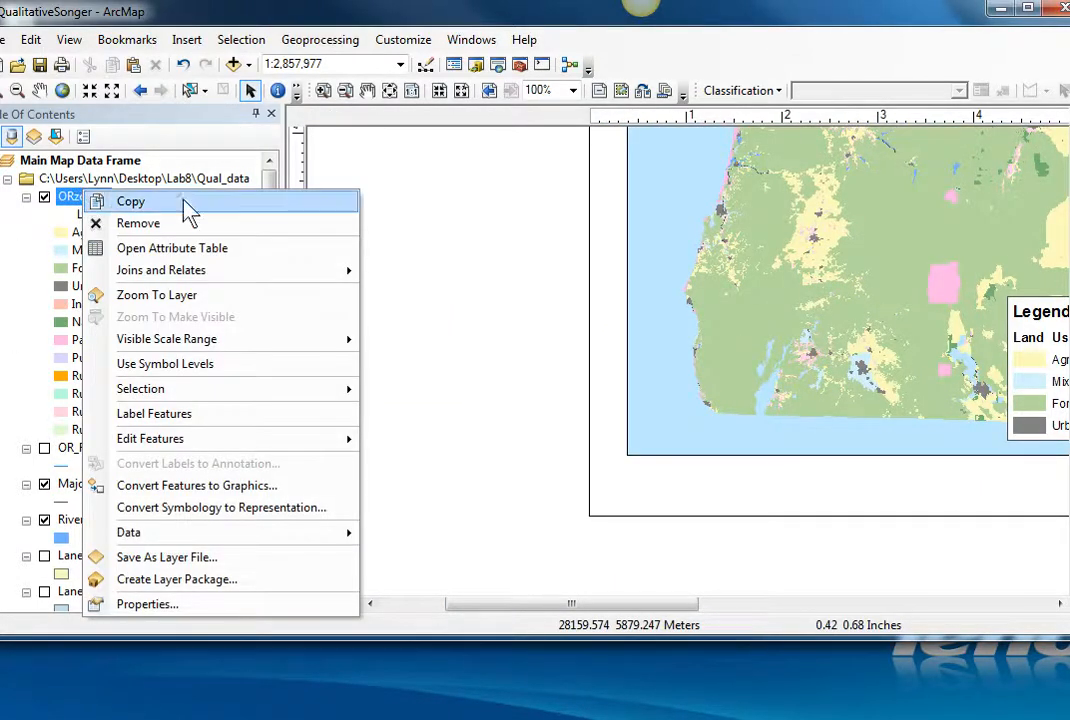
click(138, 295)
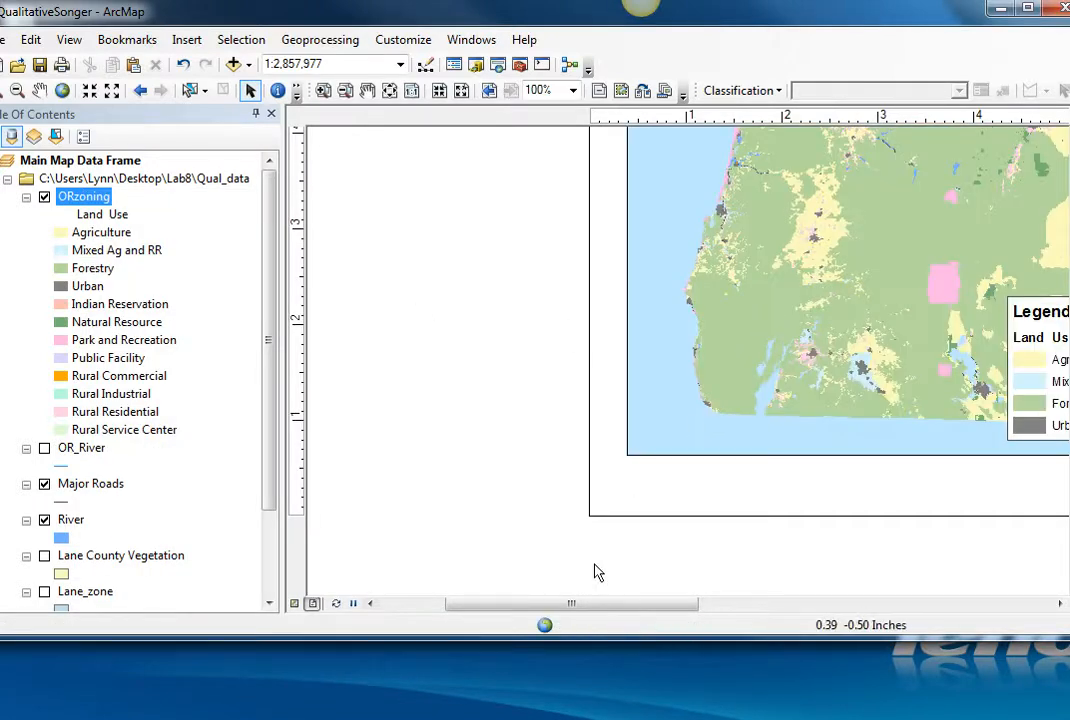
click(391, 91)
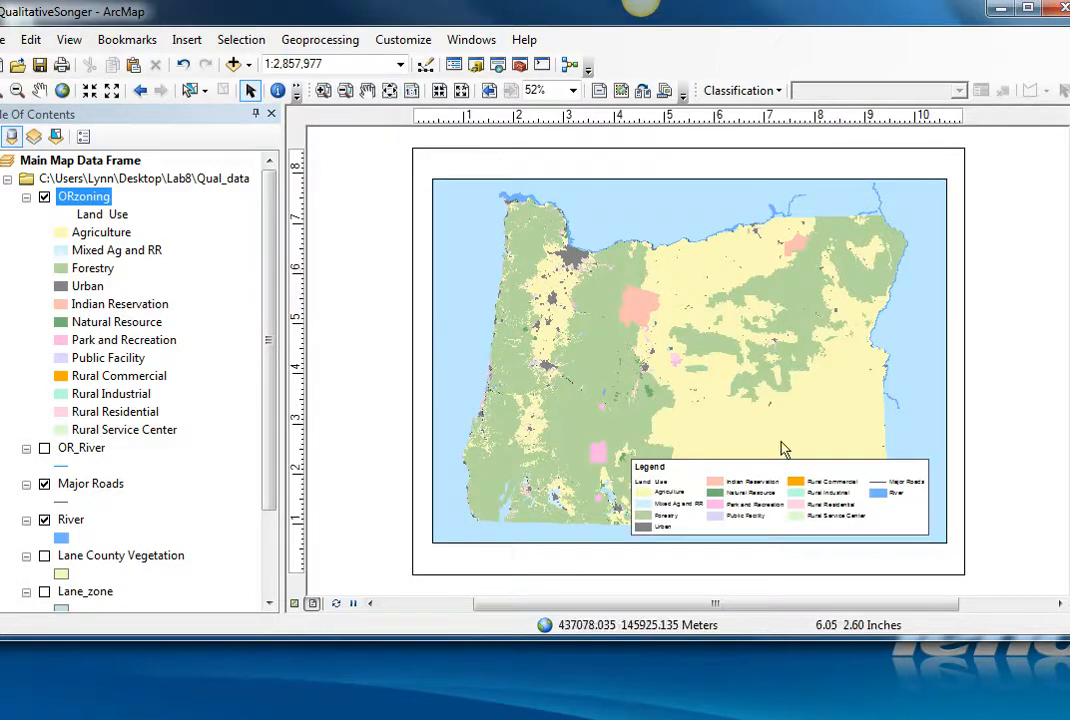
click(834, 496)
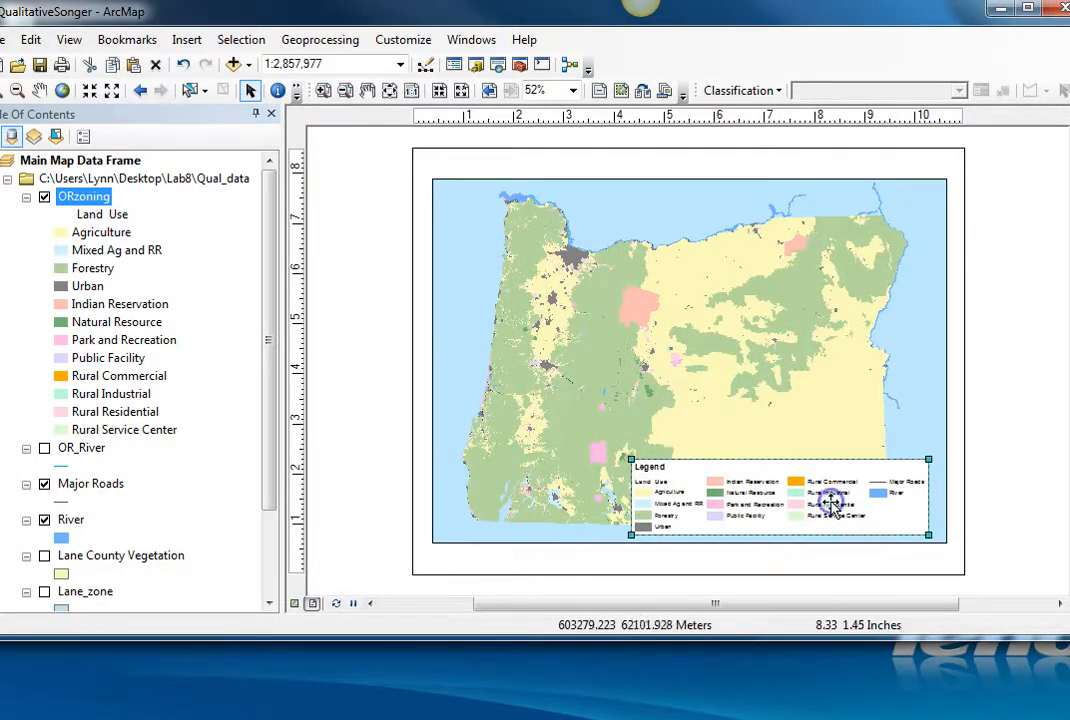
drag(929, 461, 904, 484)
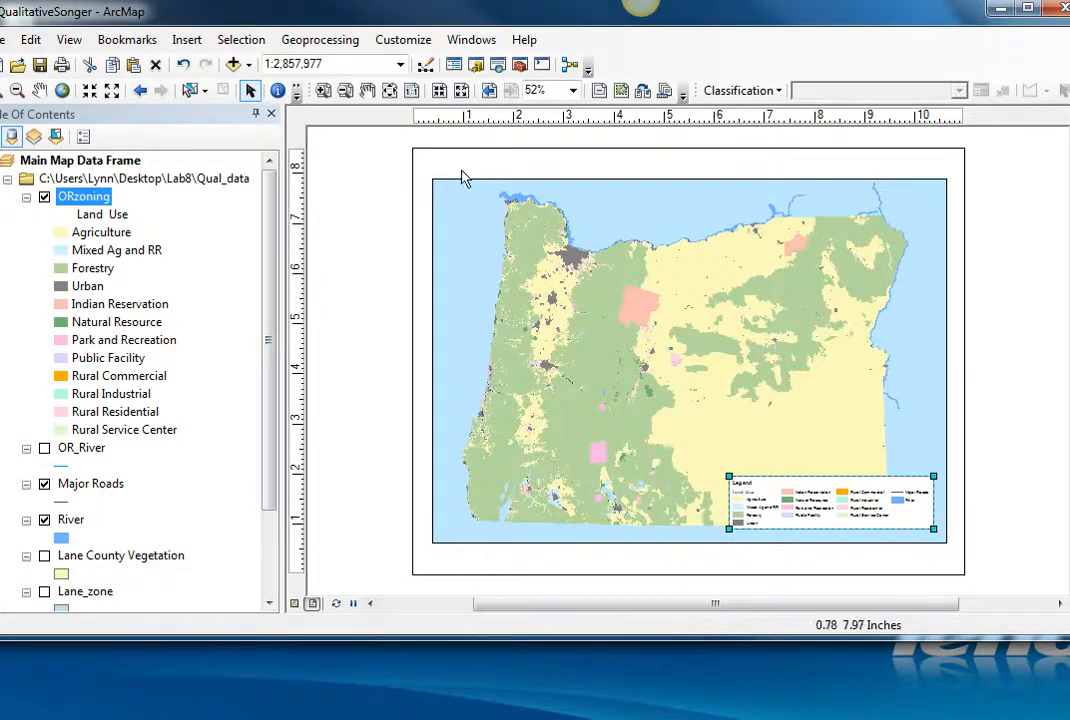
Move the map frame to the page's upper-left corner and the legend below it, against the page's left edge.
click(461, 215)
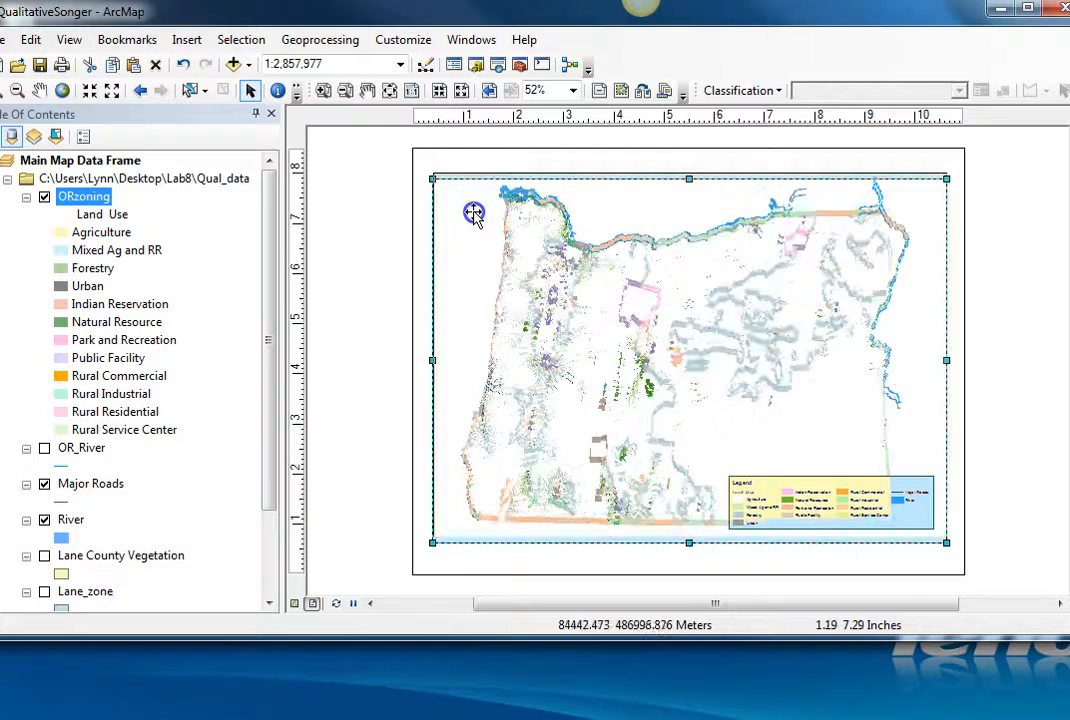
click(880, 515)
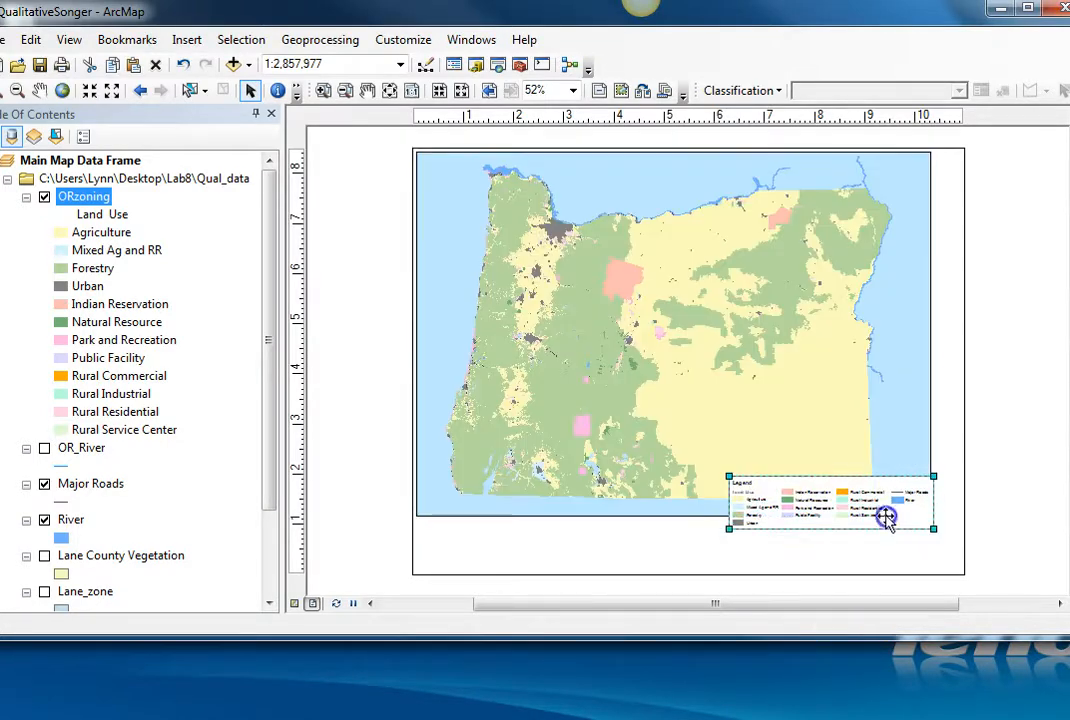
drag(893, 517, 577, 556)
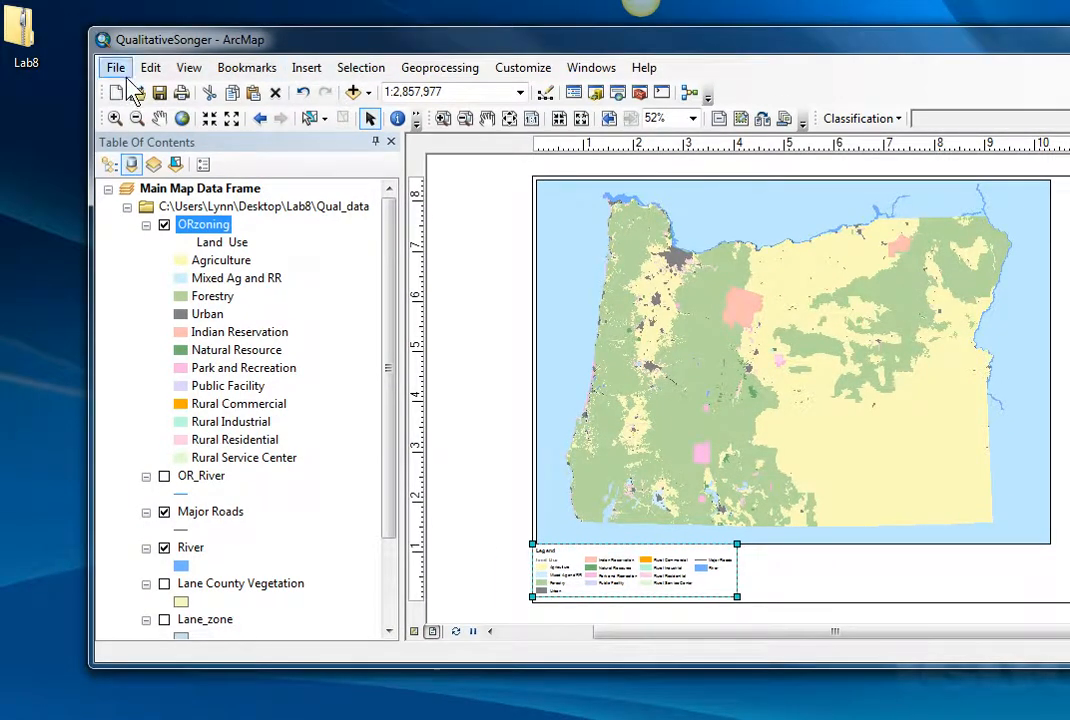
Preview how the layout fits on the printed page and close the preview.
click(116, 68)
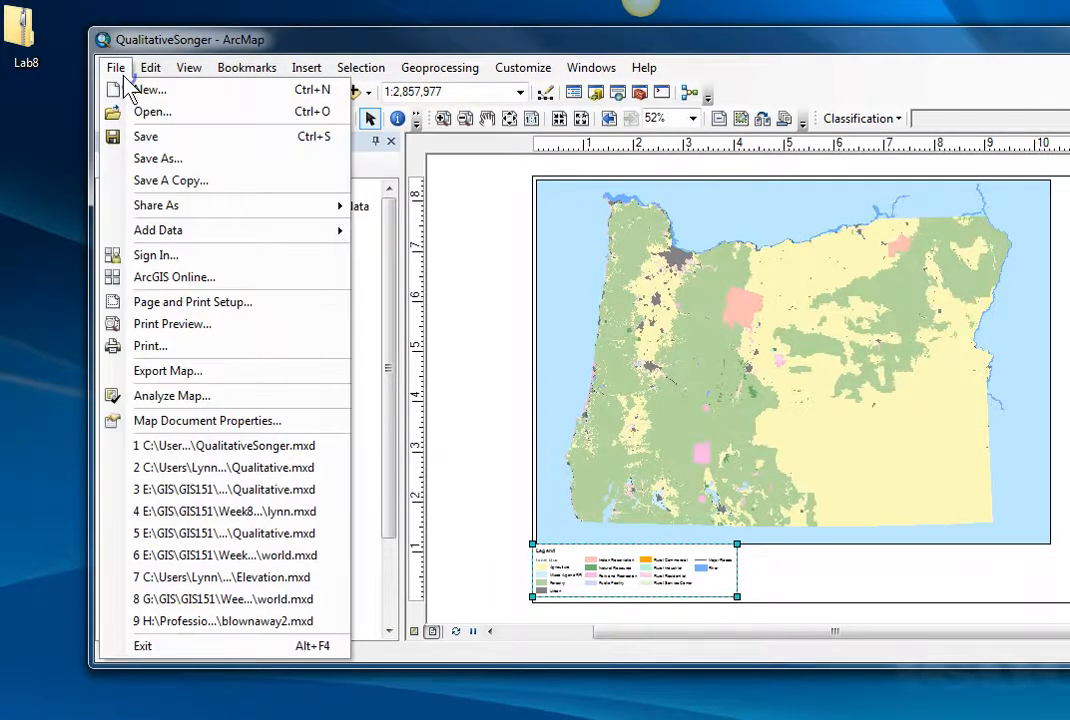
click(180, 333)
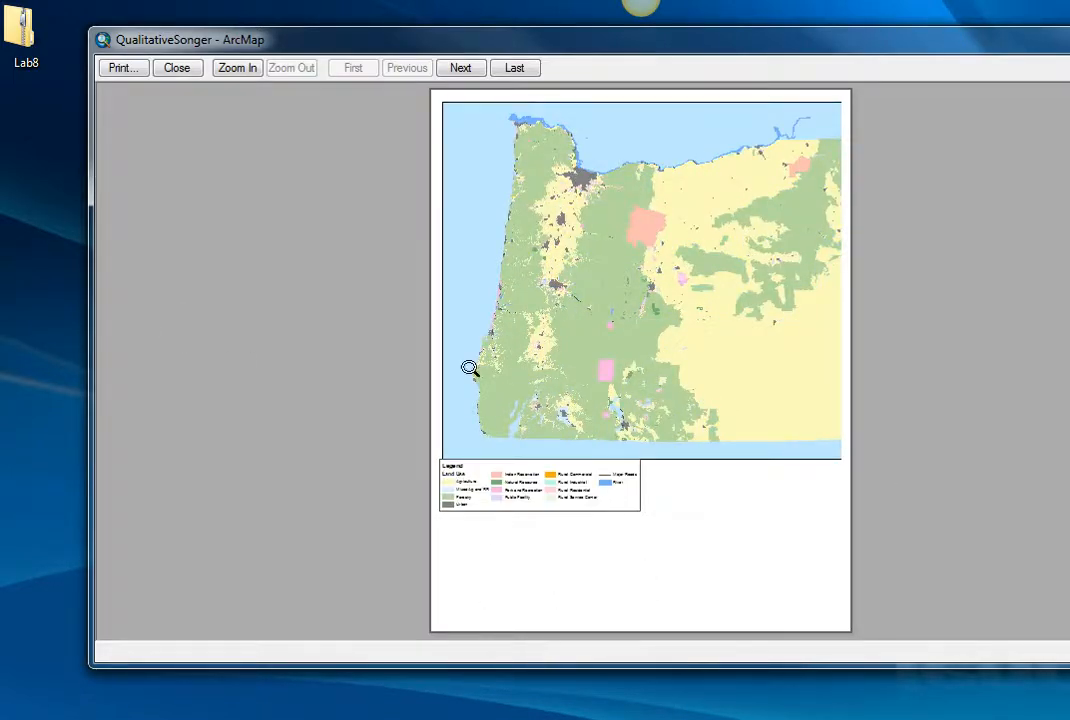
click(176, 68)
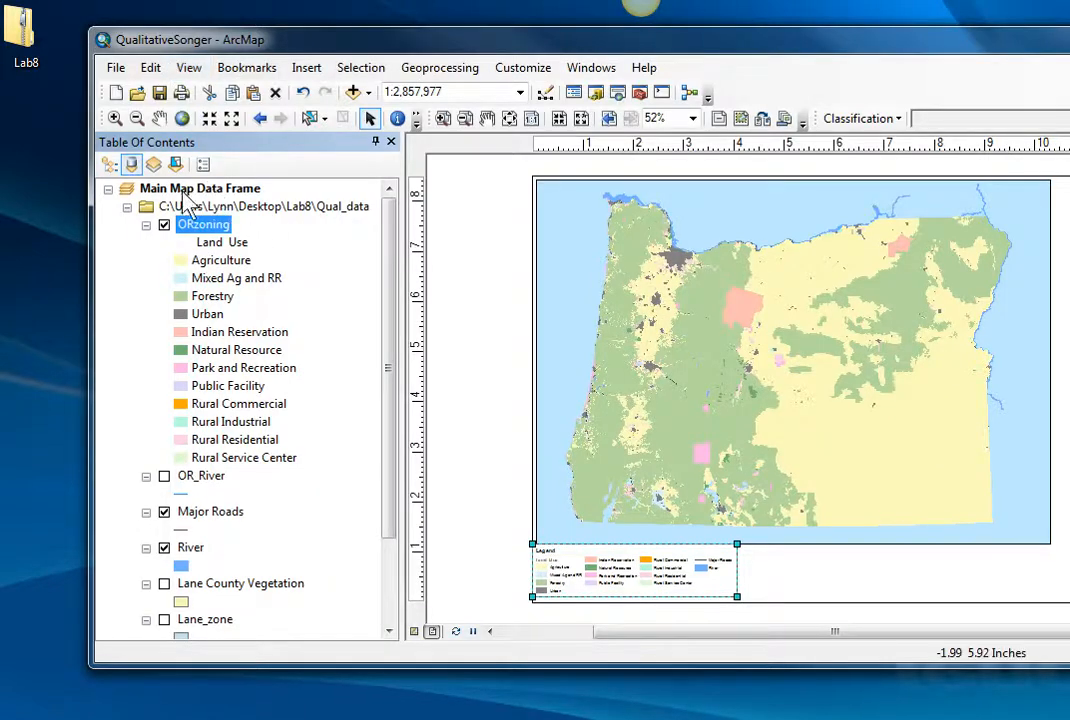
Set the printer paper orientation to Landscape in the page and print setup.
right_click(180, 187)
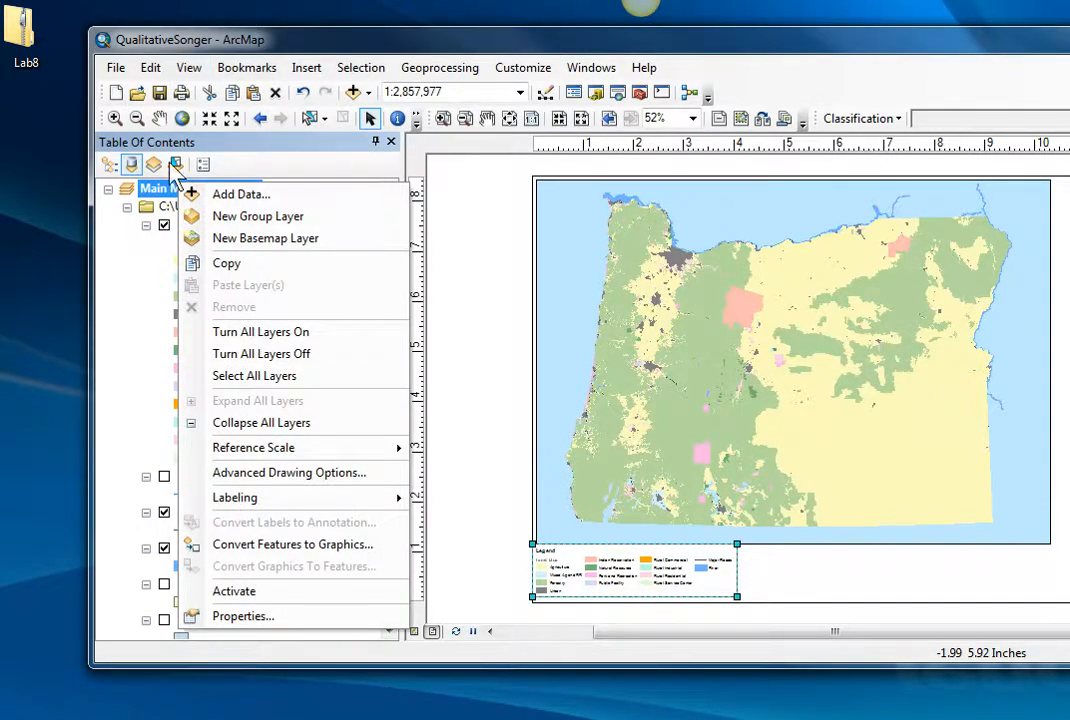
click(115, 67)
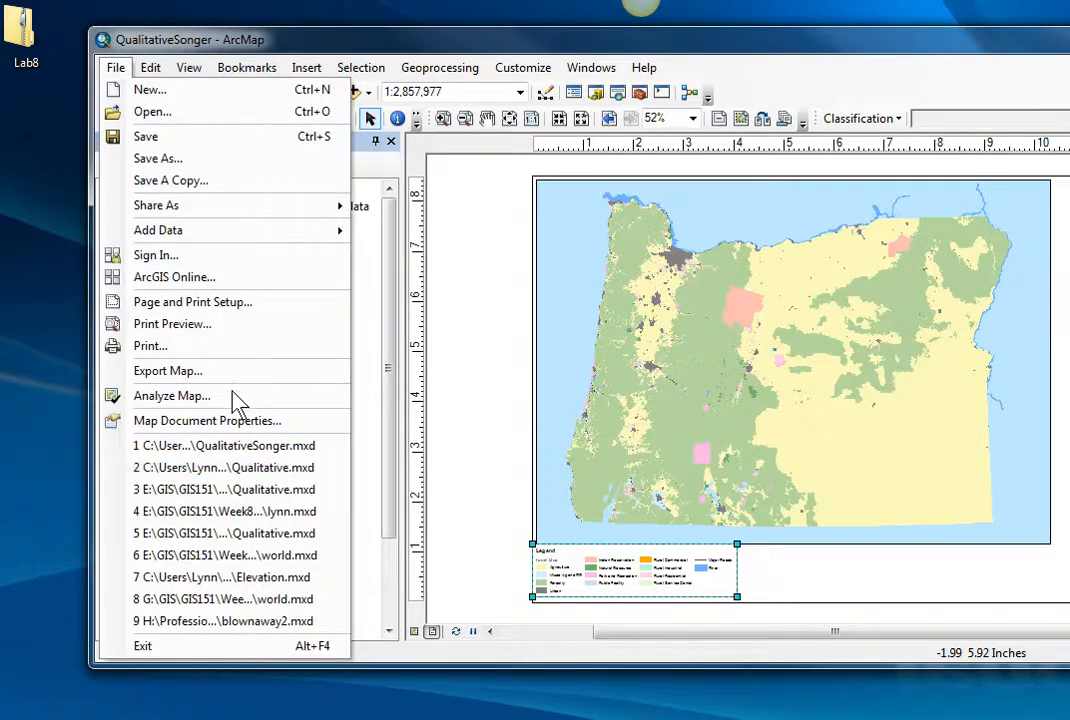
click(184, 303)
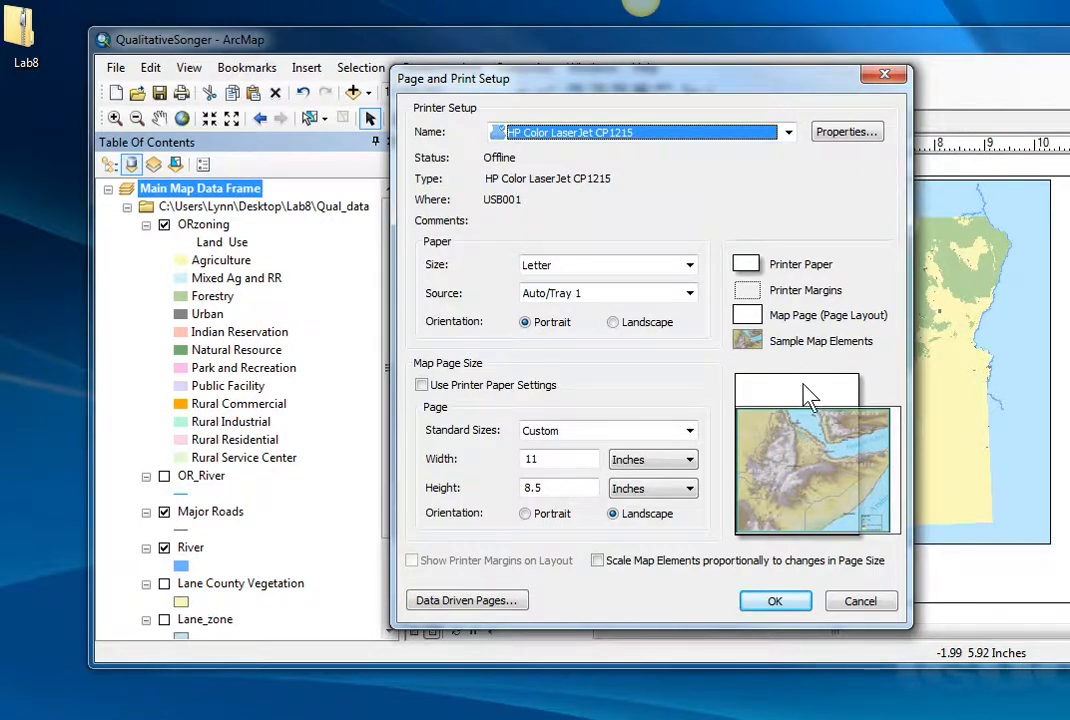
click(612, 323)
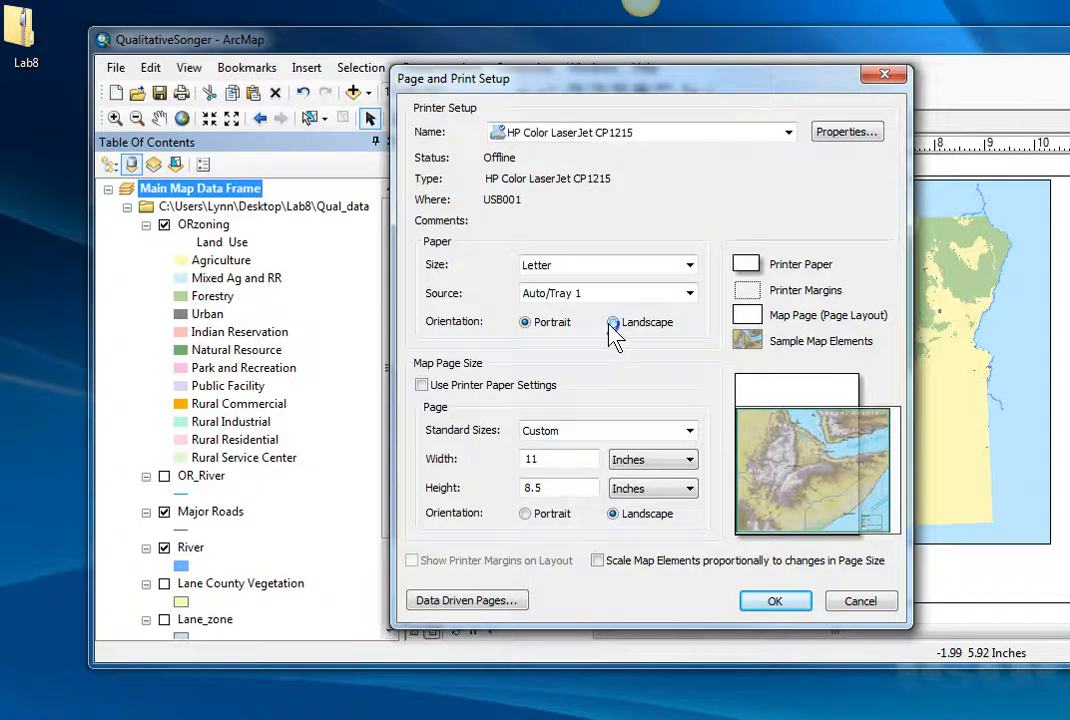
click(790, 590)
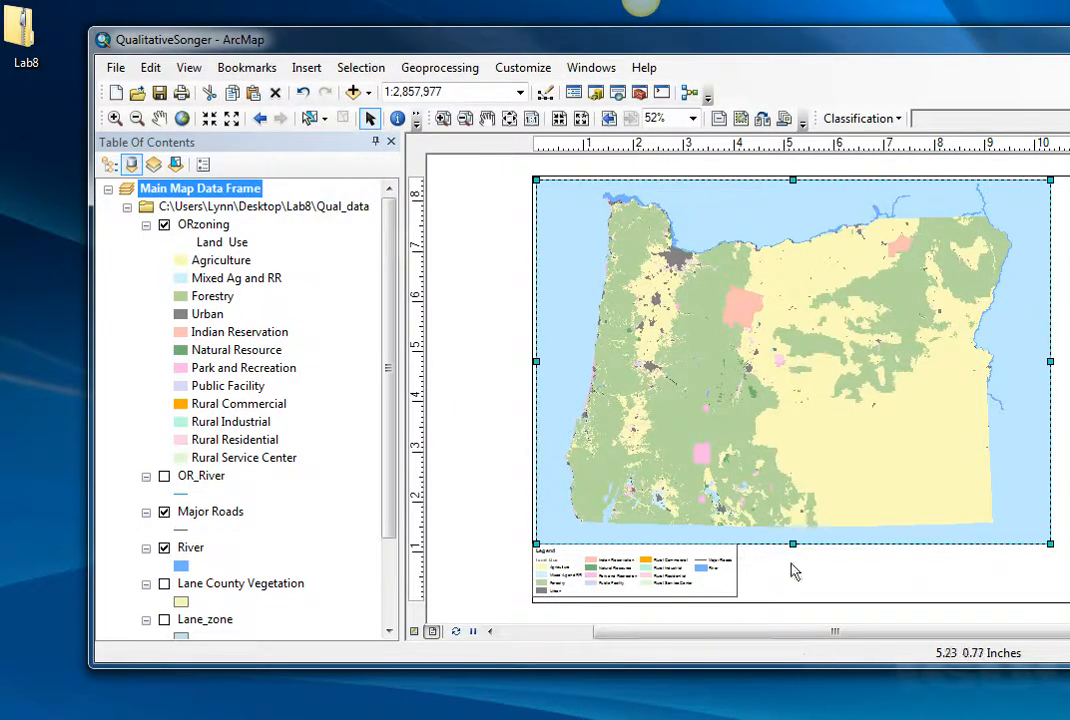
Preview the landscape printout, examine the legend closely at the paper's edges, and close the preview.
click(116, 68)
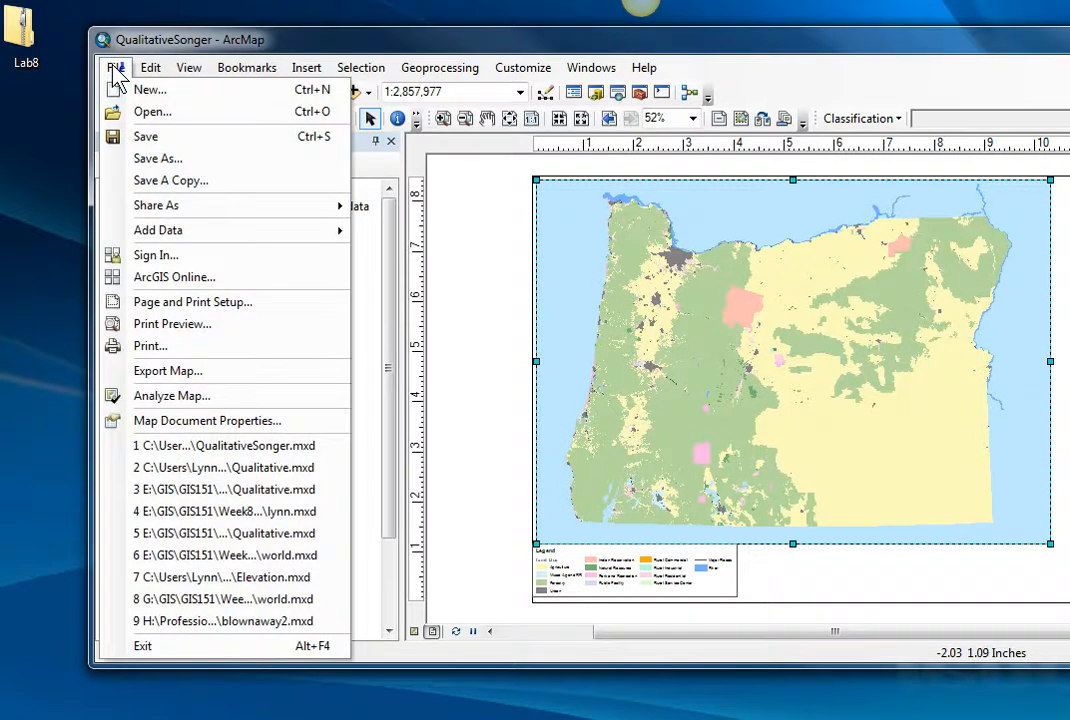
click(192, 326)
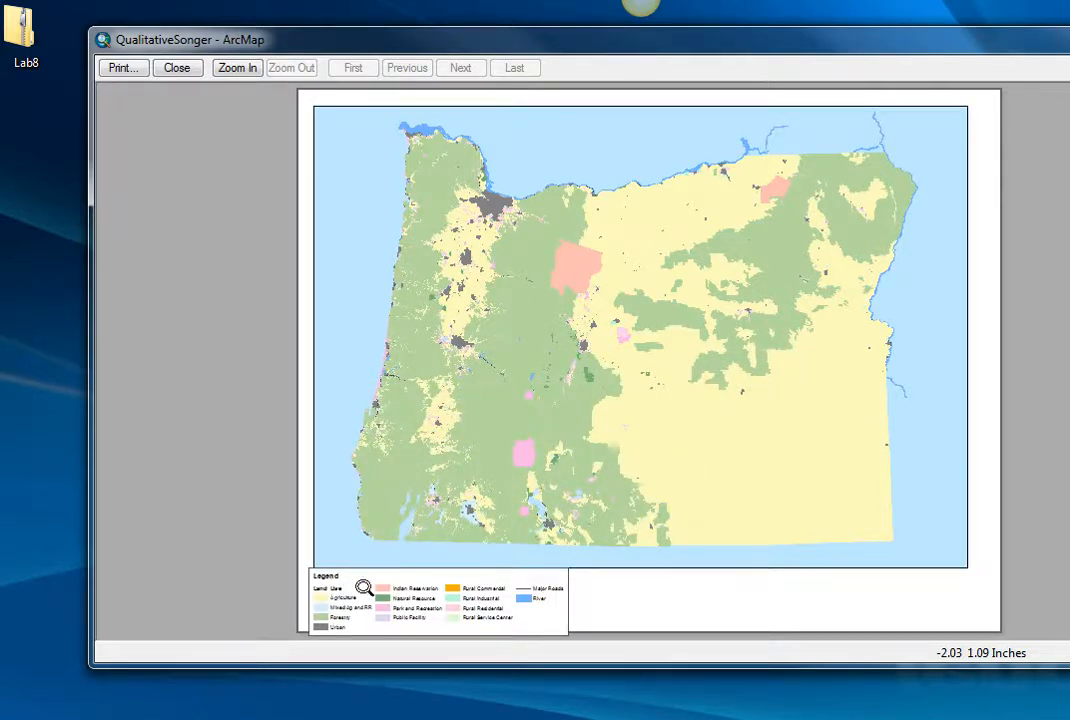
click(298, 628)
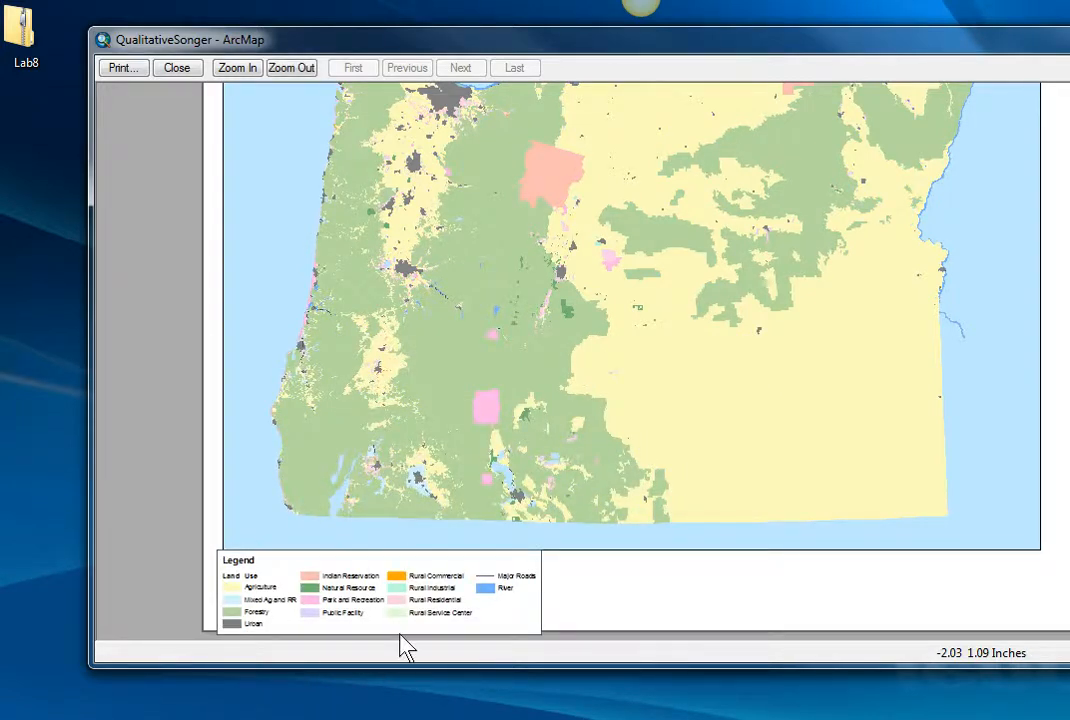
click(174, 69)
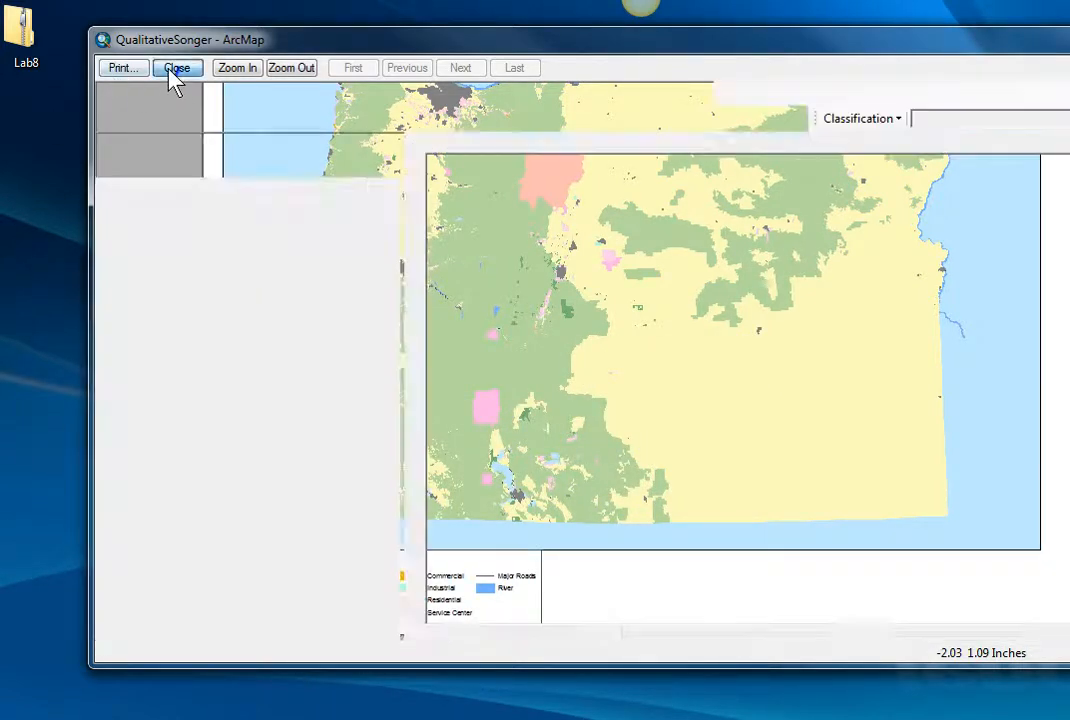
Move the map frame inward from the page edges and place the legend back inside its southeast corner.
drag(610, 231, 625, 243)
drag(660, 280, 655, 277)
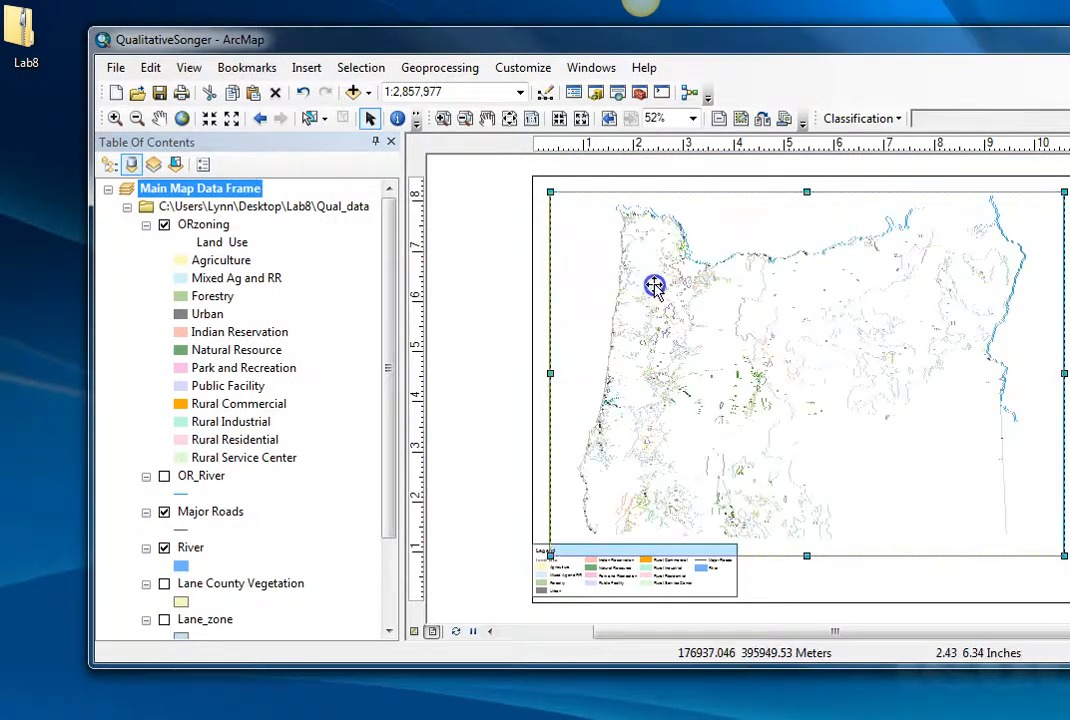
click(695, 592)
drag(697, 603, 1003, 532)
click(921, 571)
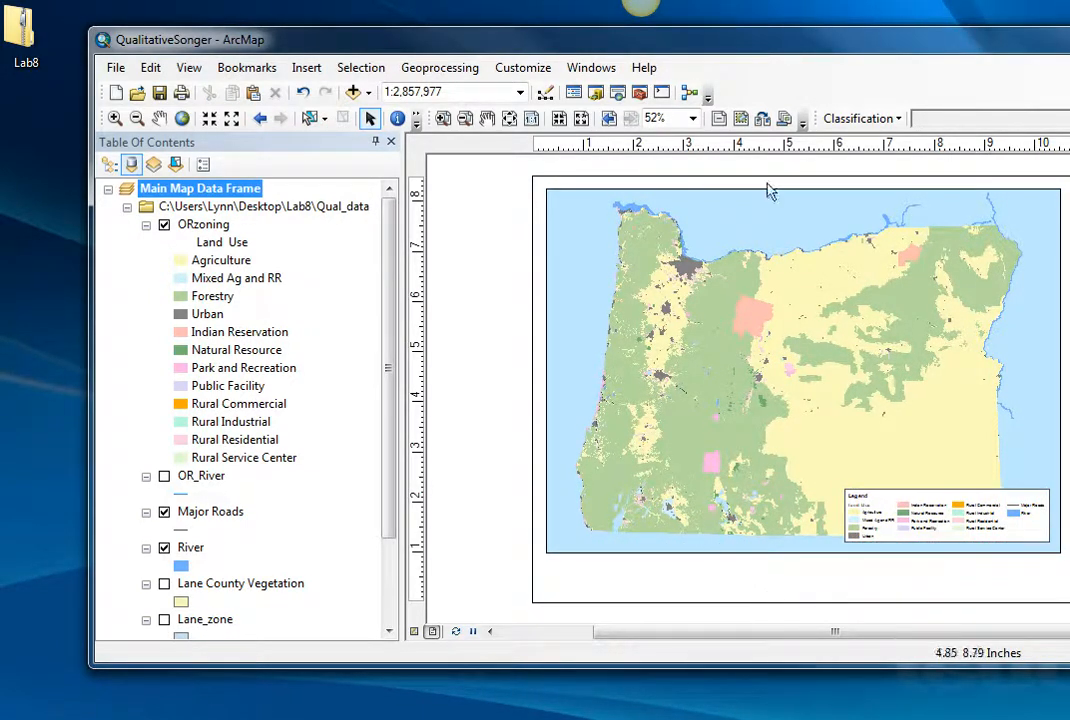
Select the map frame and legend together and shift both slightly down the page.
drag(504, 167, 1065, 585)
drag(720, 218, 726, 240)
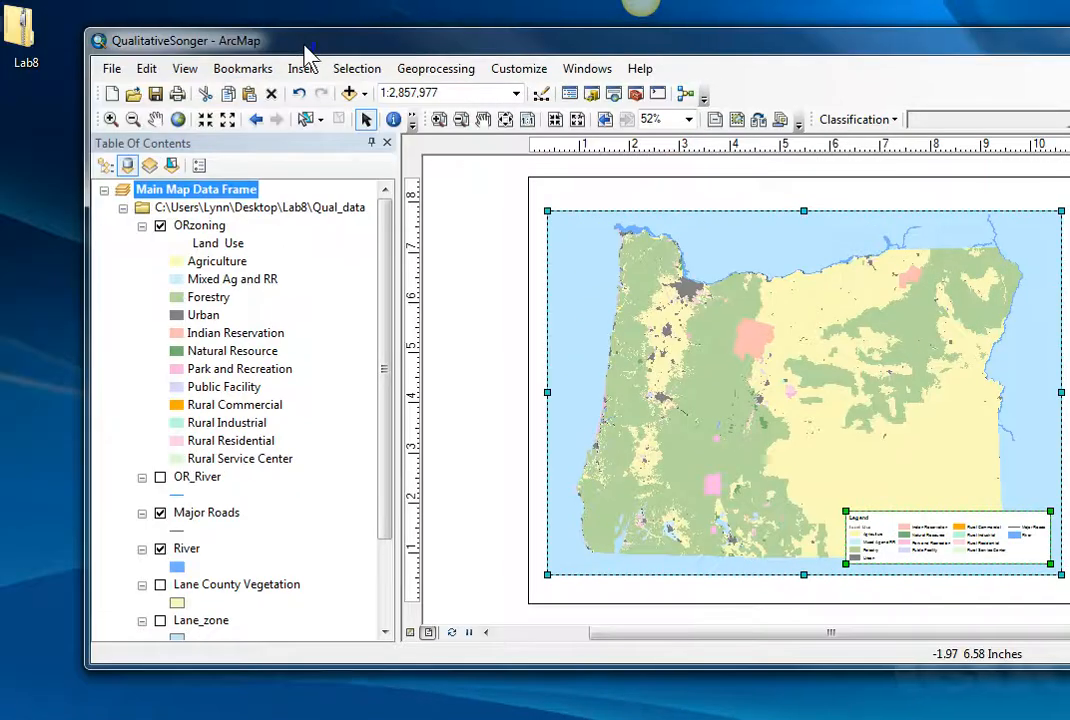
Reposition the application window to show the whole layout page and open the file commands.
drag(304, 46, 257, 42)
click(66, 64)
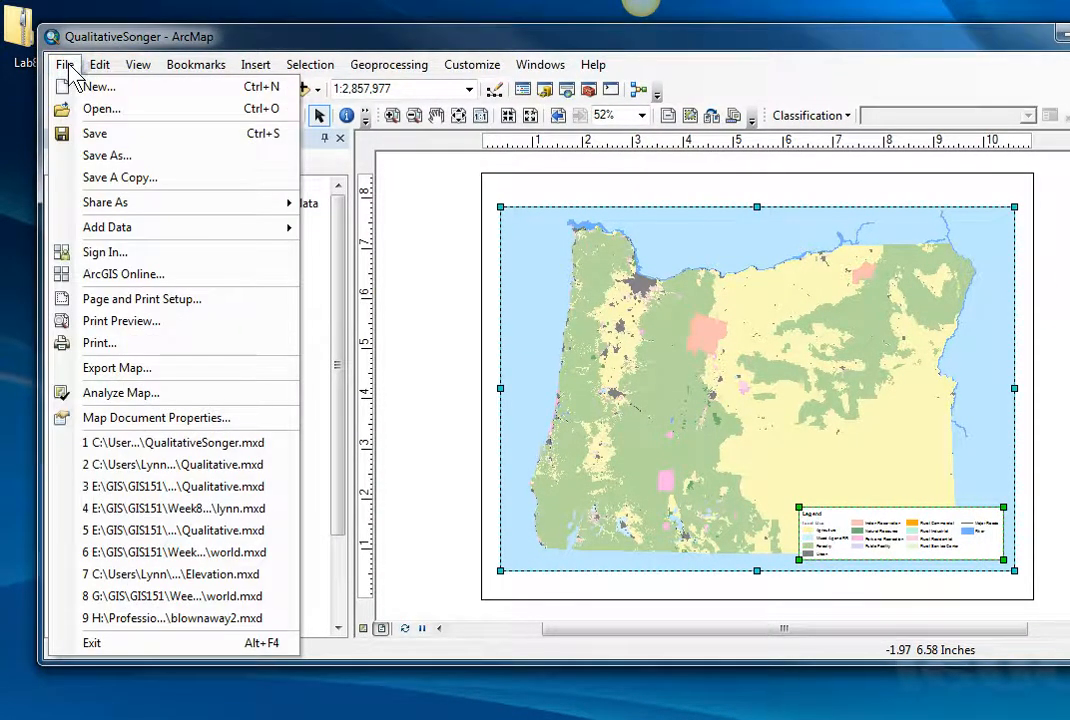